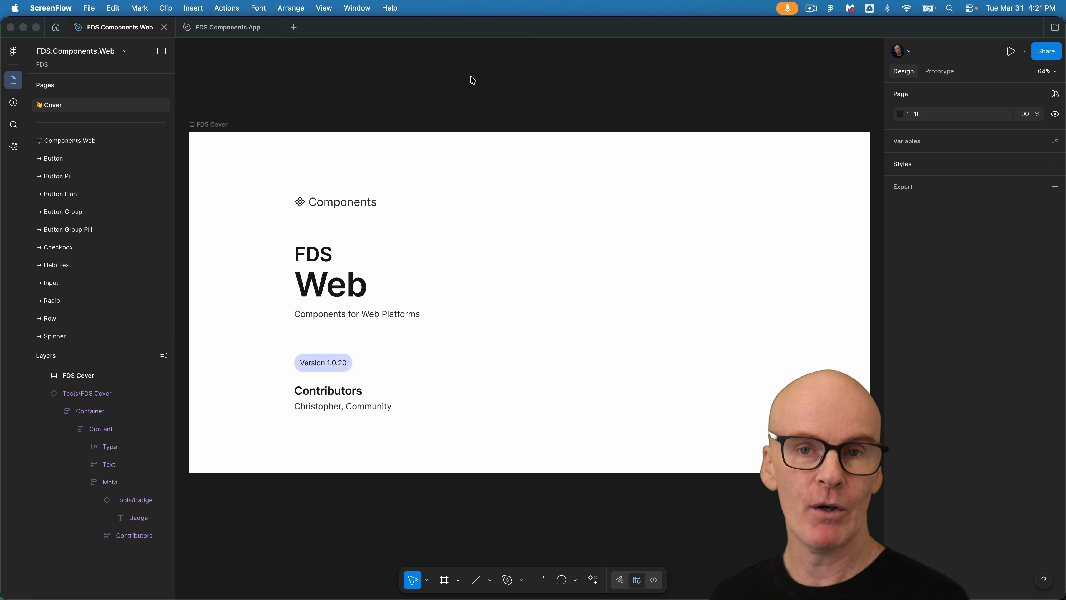
Duplicate the Row page.
{"action": "left_click", "coordinate": [49, 318]}
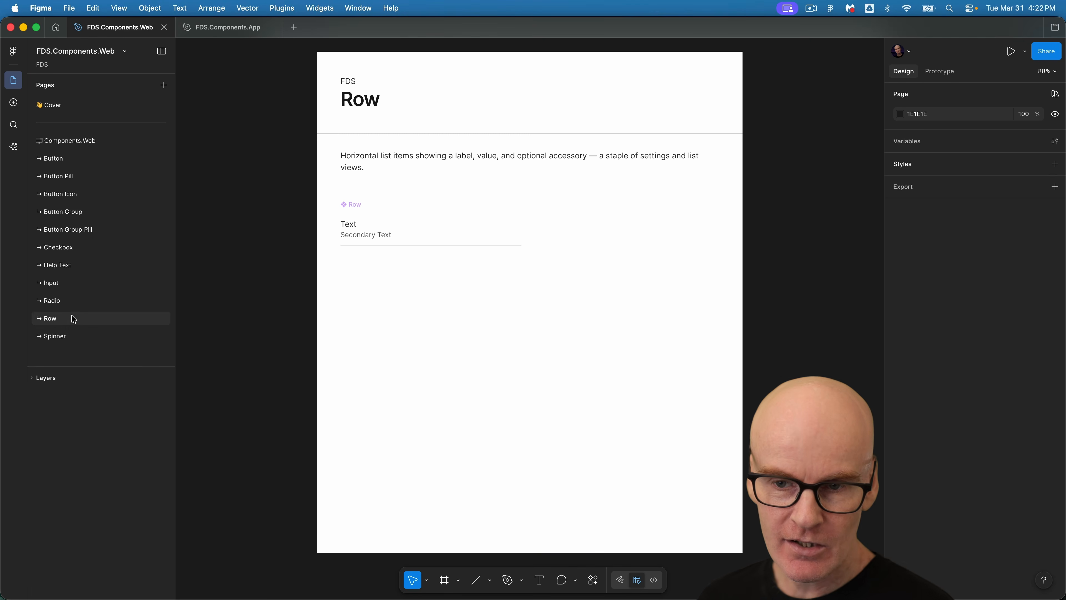
{"action": "right_click", "coordinate": [73, 320]}
{"action": "left_click", "coordinate": [99, 358]}
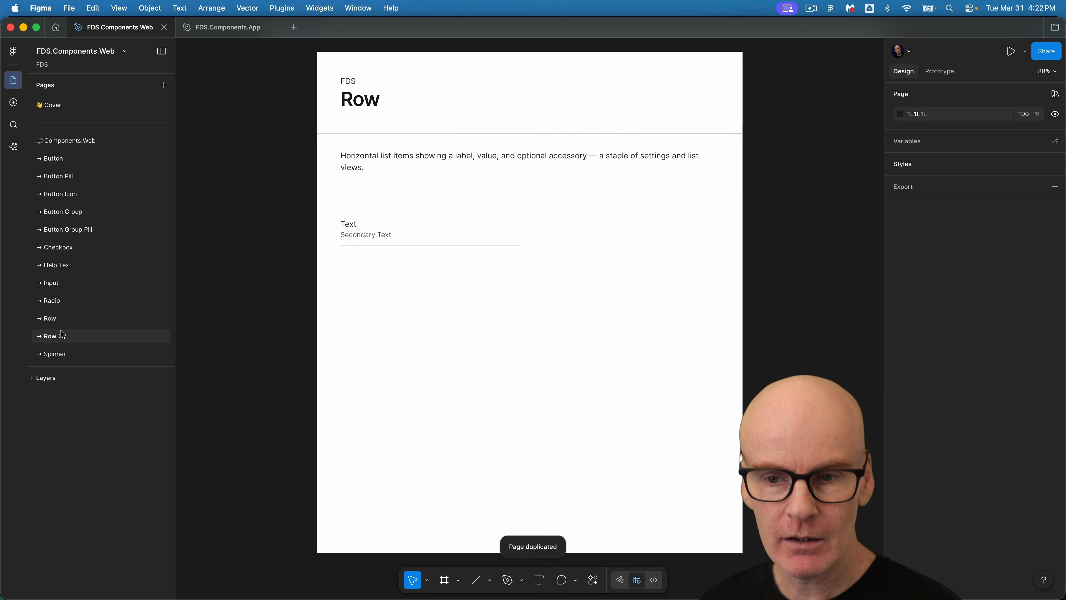
Rename the duplicated page Alert and move it to the top of the component pages list.
{"action": "double_click", "coordinate": [50, 340]}
{"action": "type", "text": "Alert"}
{"action": "key", "text": "Return"}
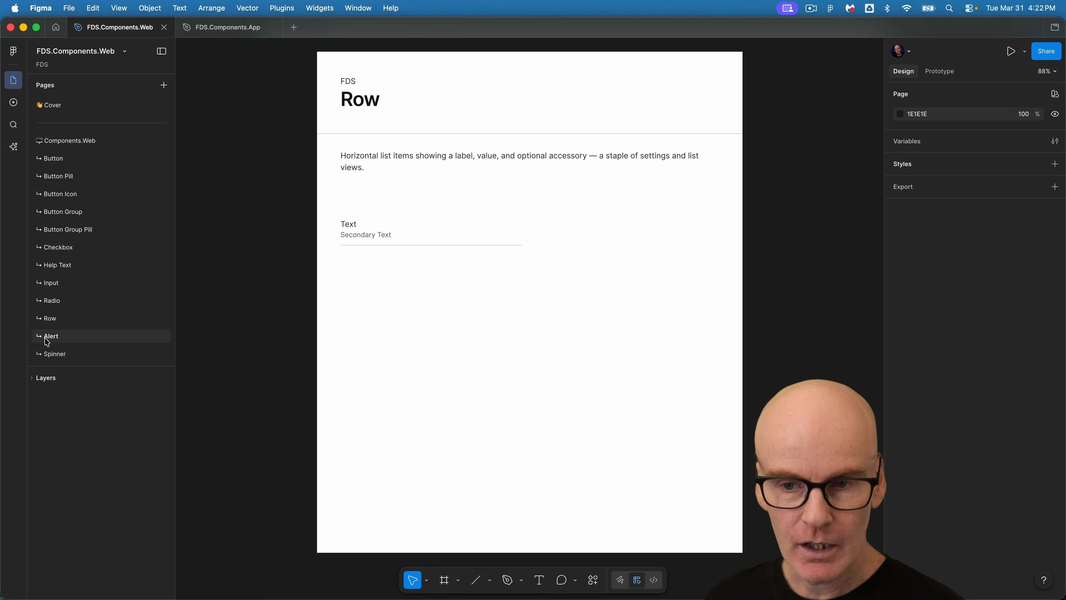
{"action": "left_click_drag", "start_coordinate": [53, 340], "coordinate": [69, 156]}
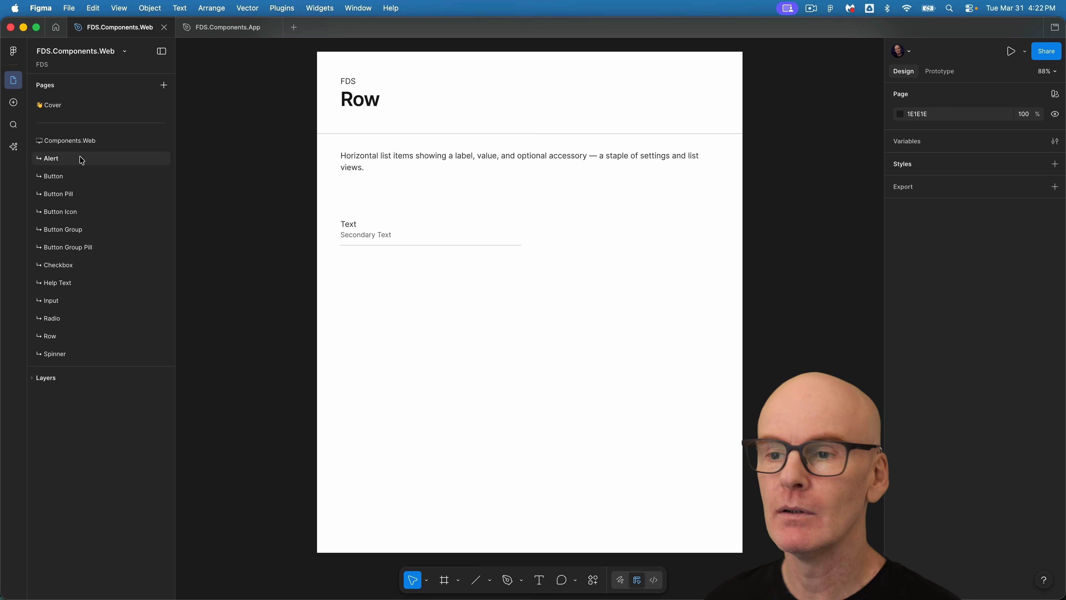
Change the page heading's title from Row to Alert.
{"action": "double_click", "coordinate": [374, 99]}
{"action": "type", "text": "A"}
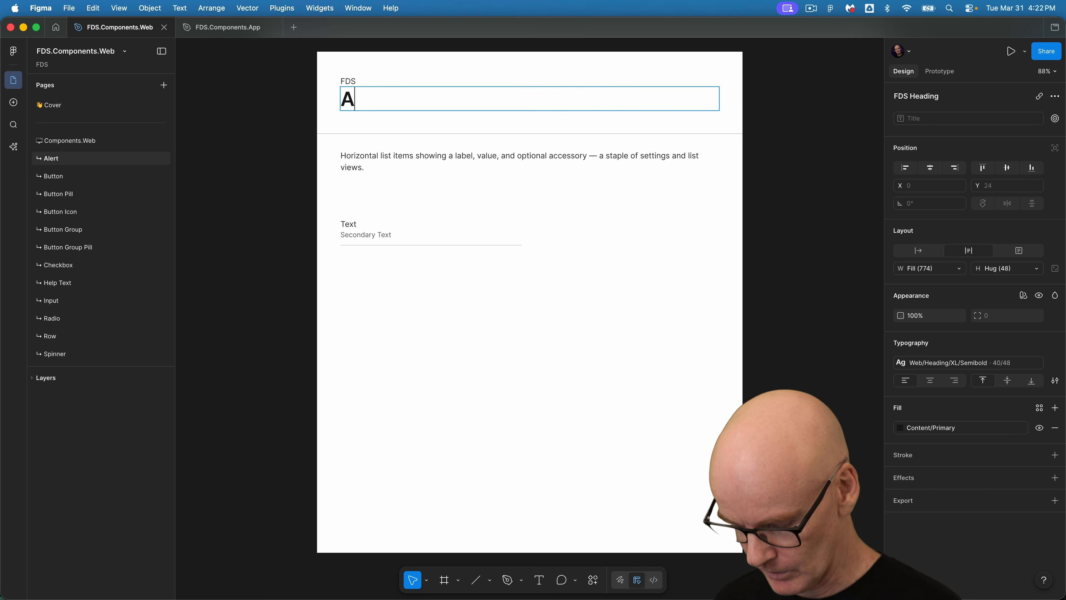
{"action": "type", "text": "lert"}
{"action": "left_click", "coordinate": [272, 123]}
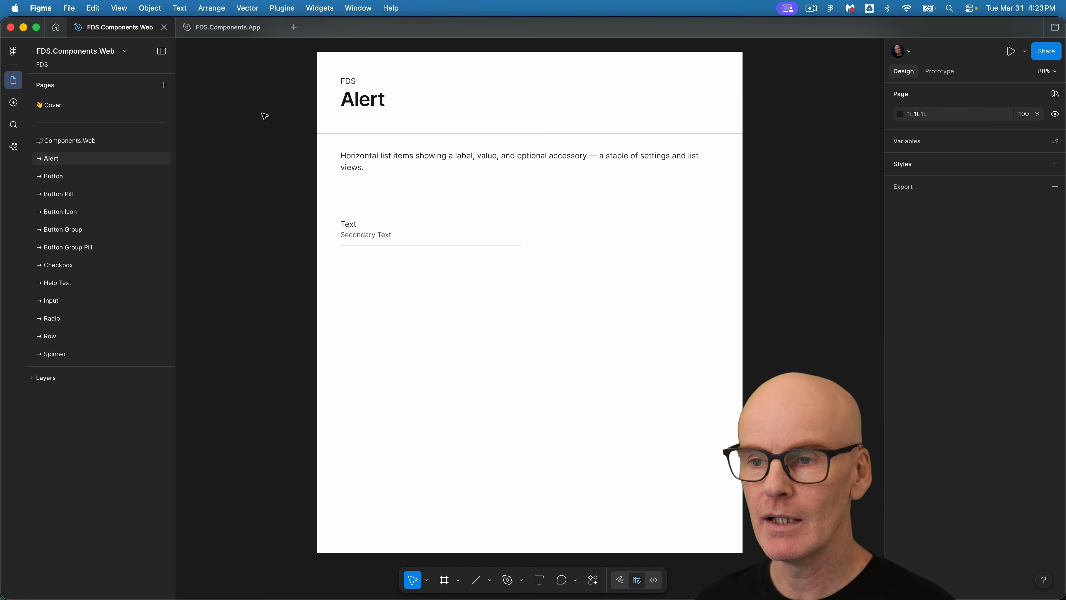
Replace the description with "Inline messages that surface important information, warnings, errors, or success states right where the user needs them.".
{"action": "double_click", "coordinate": [375, 156]}
{"action": "type", "text": "Inline messages that surface important information, warnings, errors, or success states right where the user needs them."}
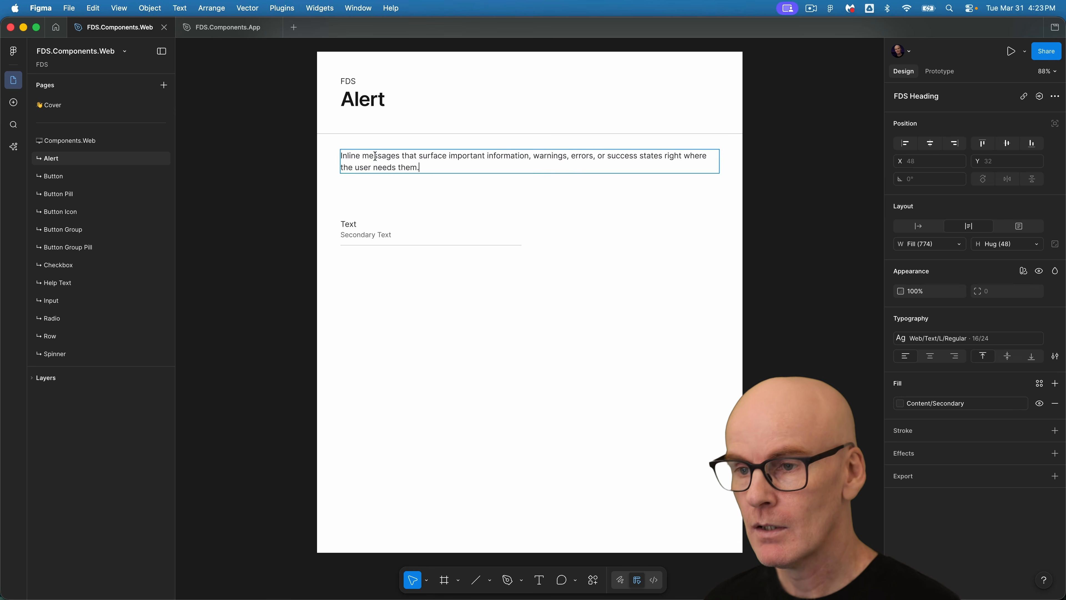
{"action": "left_click", "coordinate": [270, 166]}
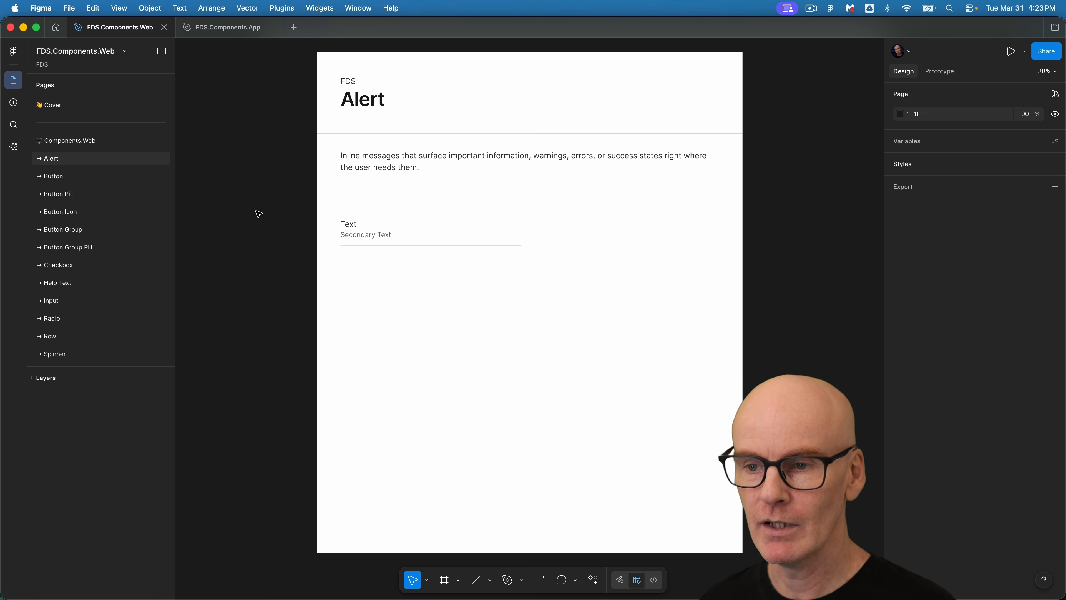
Delete the Row example component from the page.
{"action": "left_click", "coordinate": [395, 240]}
{"action": "key", "text": "Delete"}
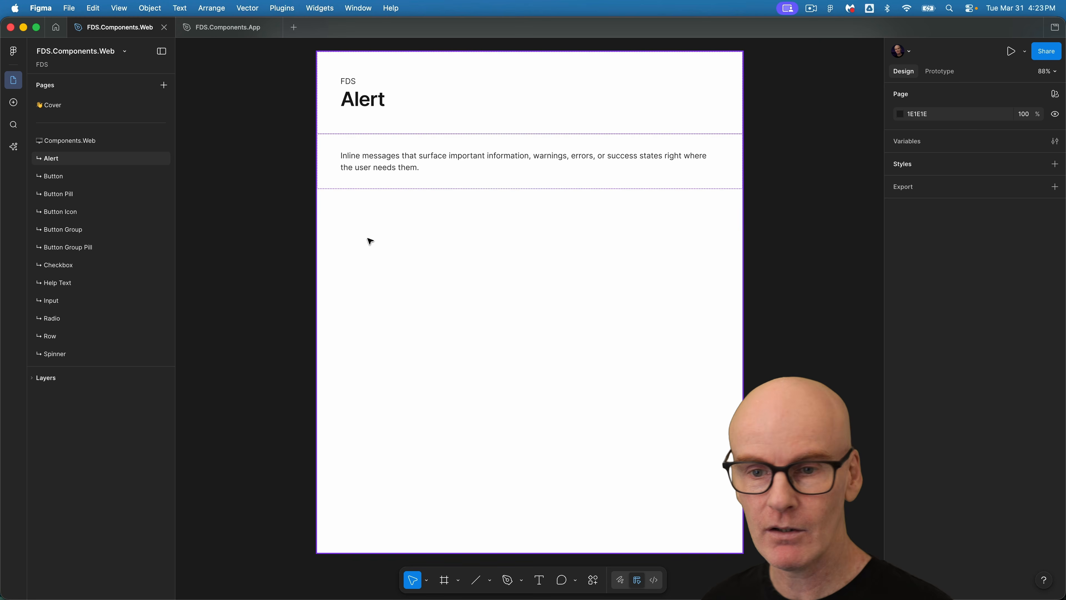
Draw a frame about 358×140 below the description and name it Alert.
{"action": "left_click", "coordinate": [334, 231]}
{"action": "key", "text": "f"}
{"action": "left_click_drag", "start_coordinate": [343, 201], "coordinate": [517, 272]}
{"action": "double_click", "coordinate": [356, 196]}
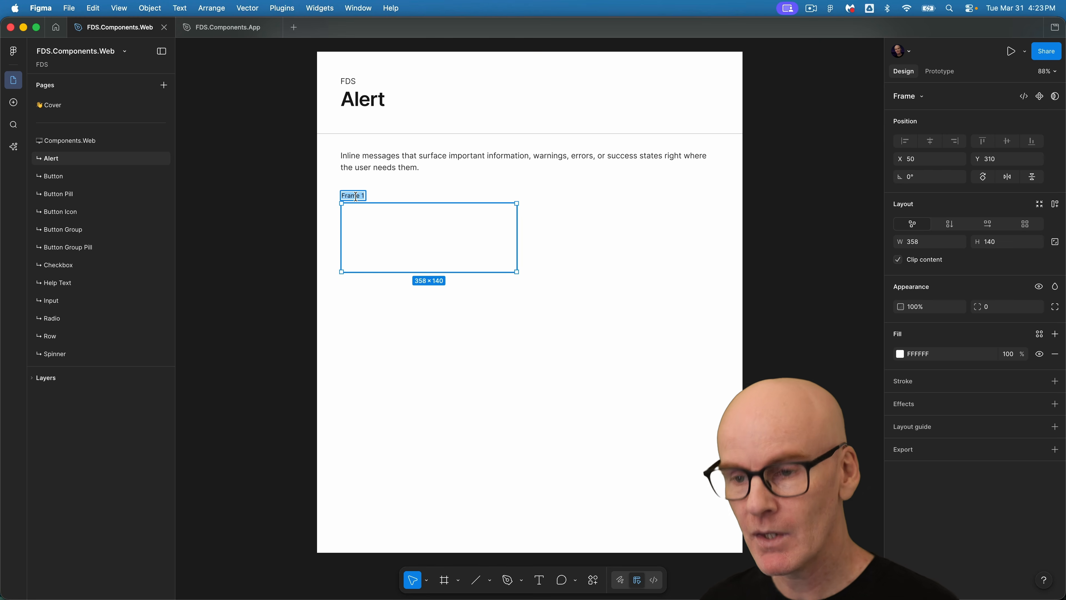
{"action": "type", "text": "Alert"}
{"action": "key", "text": "Return"}
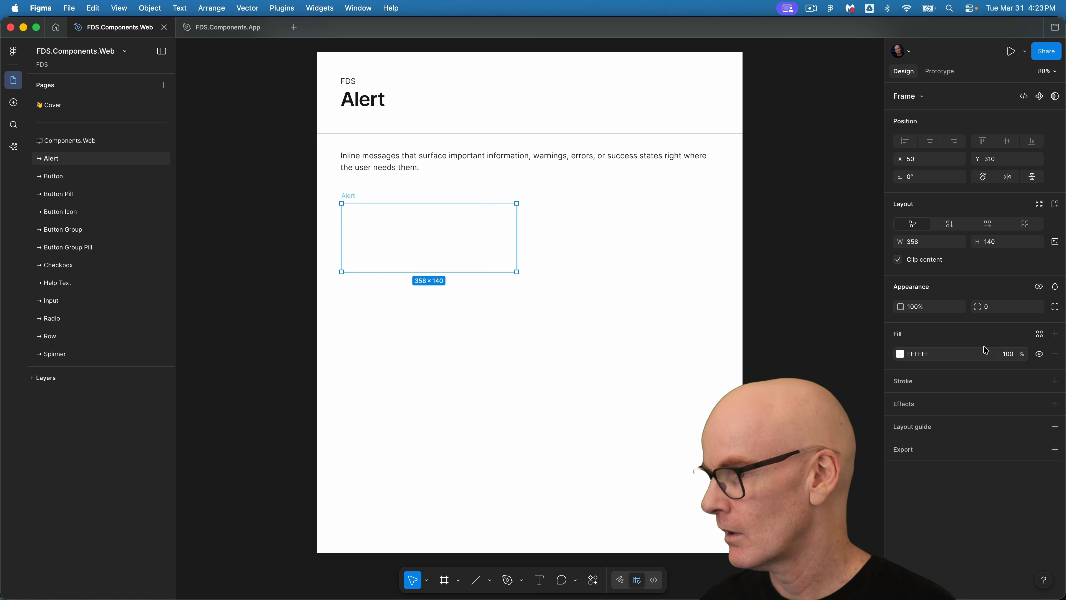
Set the Alert frame's width to 370.
{"action": "left_click", "coordinate": [937, 244]}
{"action": "type", "text": "3"}
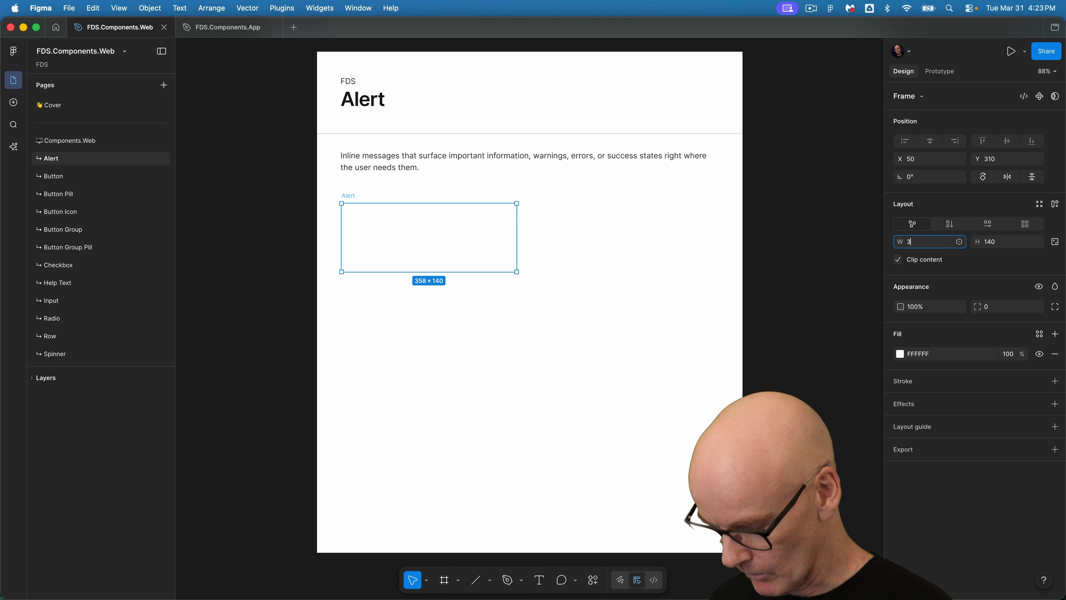
{"action": "key", "text": "Return"}
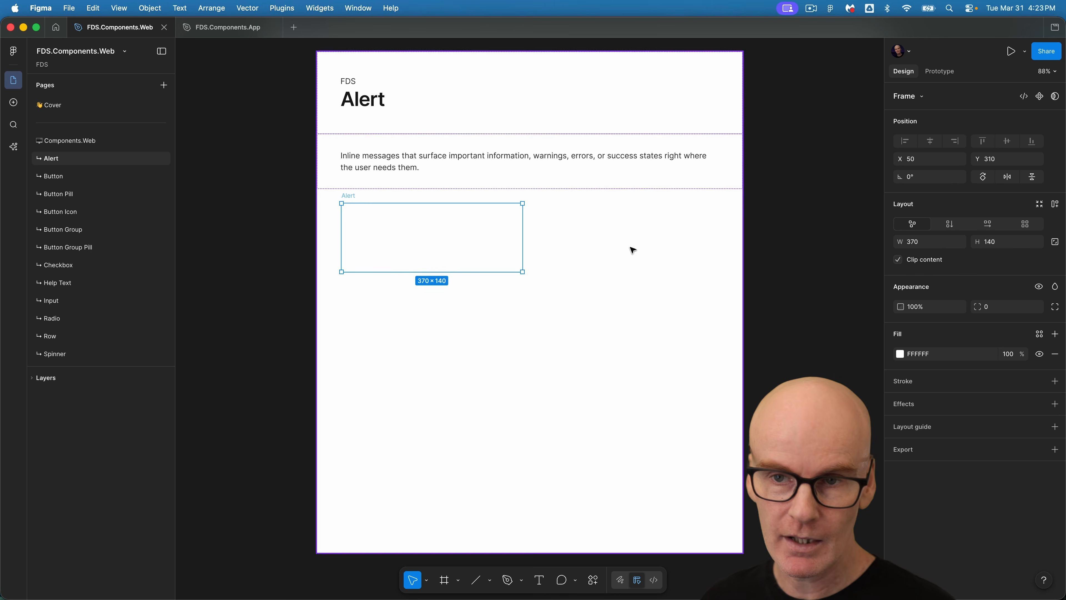
Apply the Background/Info Subtle fill and the S corner radius variable to the Alert frame.
{"action": "left_click", "coordinate": [1039, 335]}
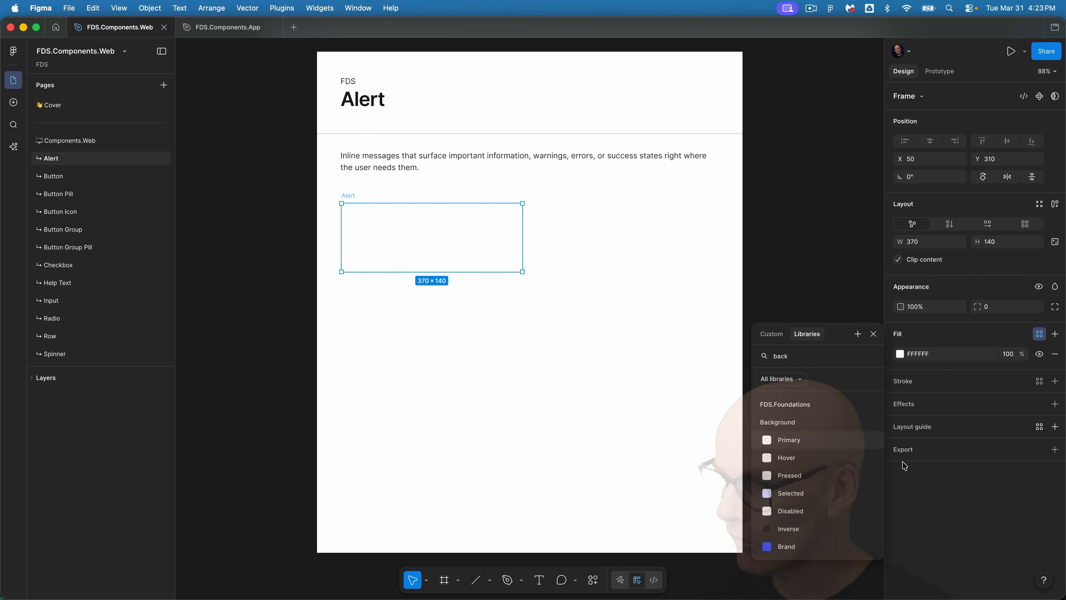
{"action": "left_click", "coordinate": [816, 464]}
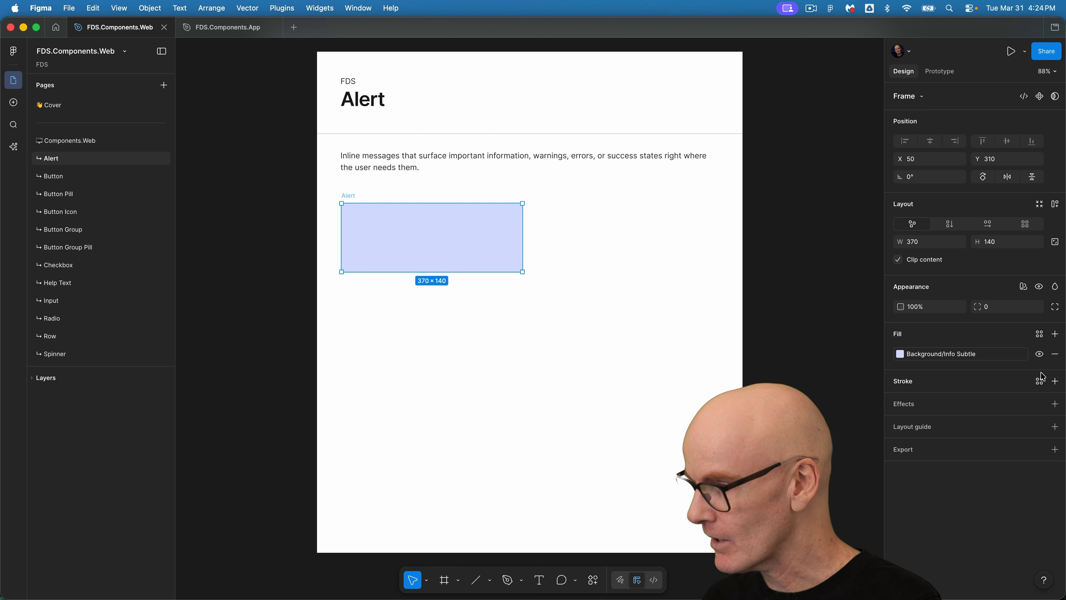
{"action": "left_click", "coordinate": [1037, 306]}
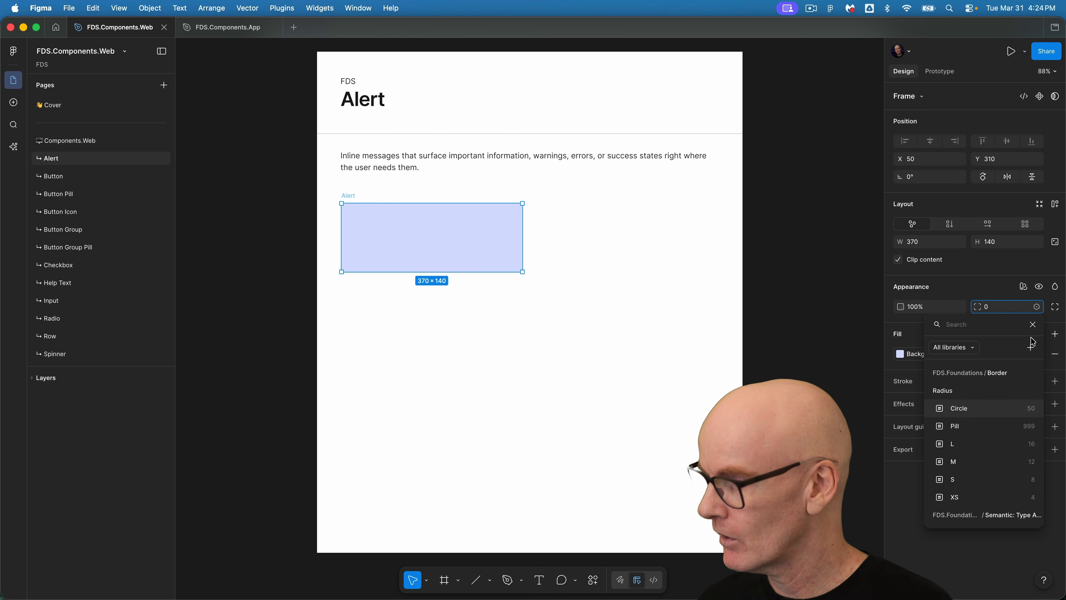
{"action": "left_click", "coordinate": [982, 480]}
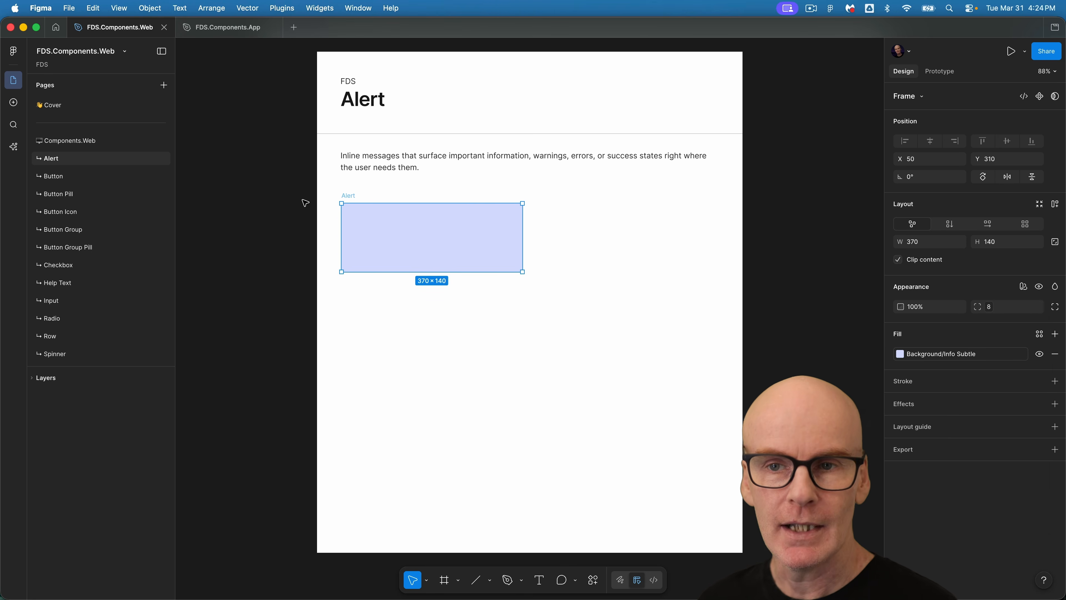
Search the assets for info and place the Icon/Status/Info/24 icon inside the Alert frame.
{"action": "left_click", "coordinate": [14, 102]}
{"action": "left_click", "coordinate": [84, 185]}
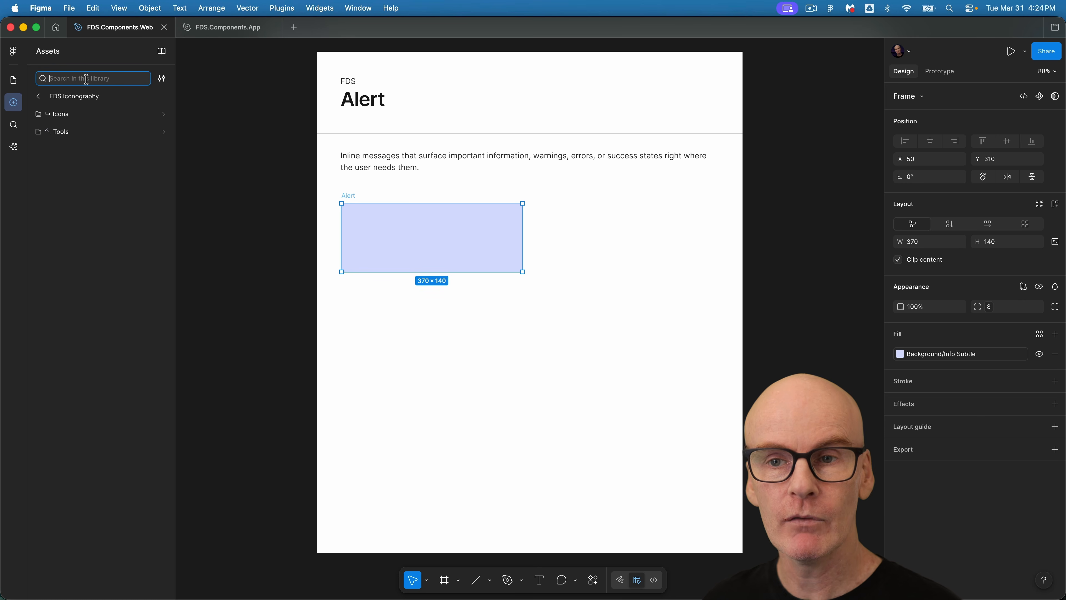
{"action": "type", "text": "info"}
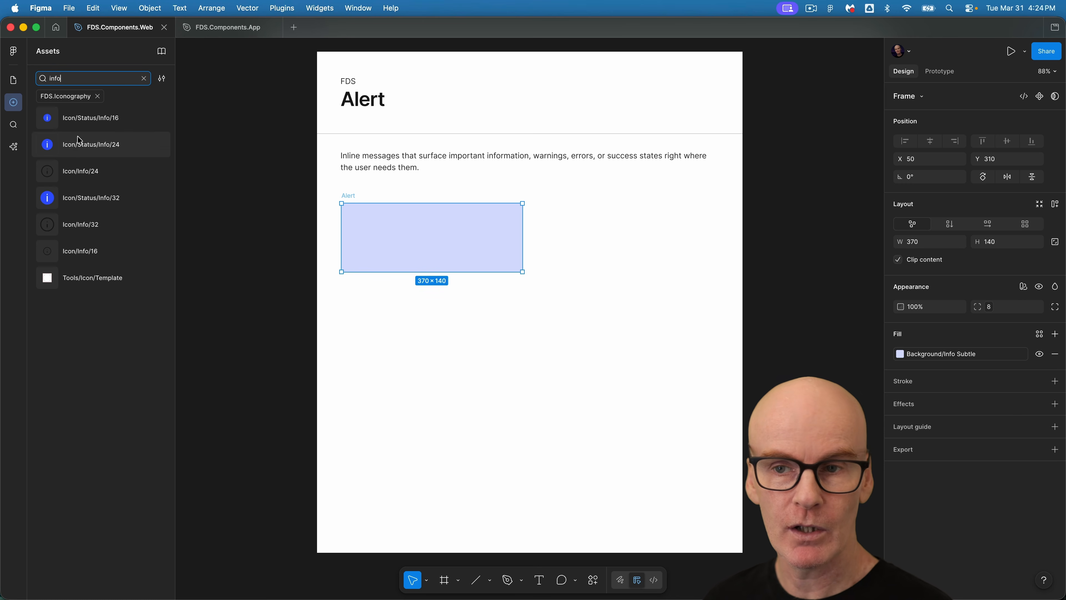
{"action": "left_click_drag", "start_coordinate": [79, 140], "coordinate": [352, 212]}
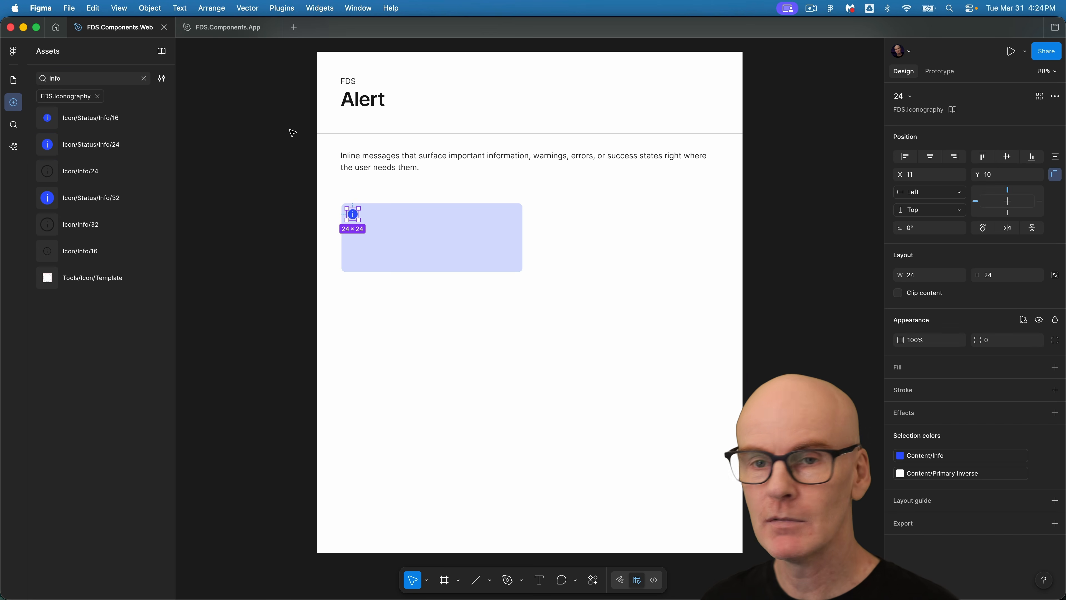
Add horizontal auto layout to the Alert frame and bind its gap to the Space M variable.
{"action": "left_click", "coordinate": [13, 81]}
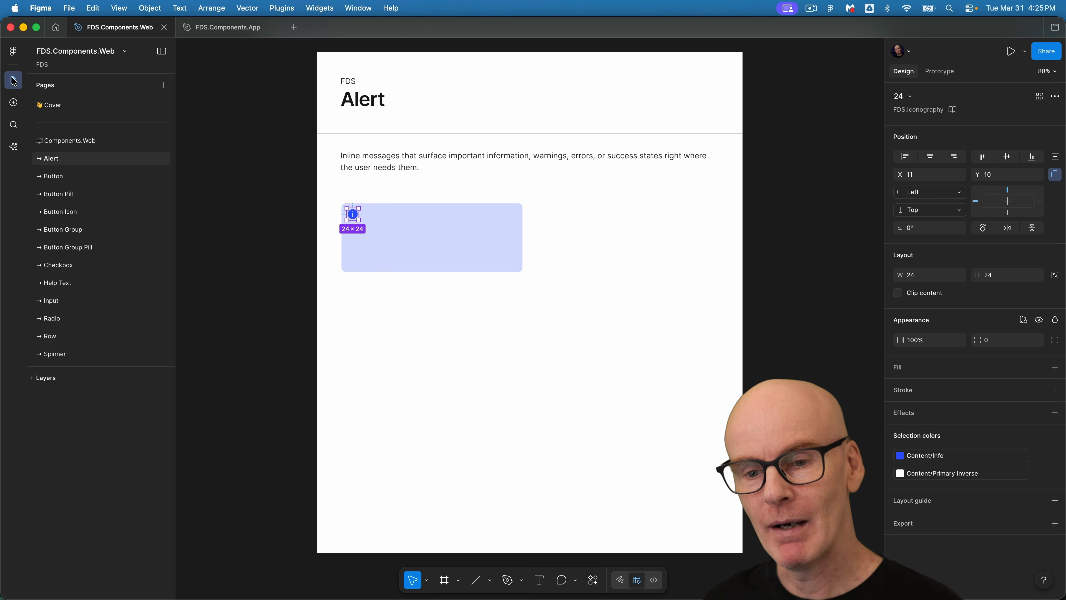
{"action": "key", "text": "shift+Return"}
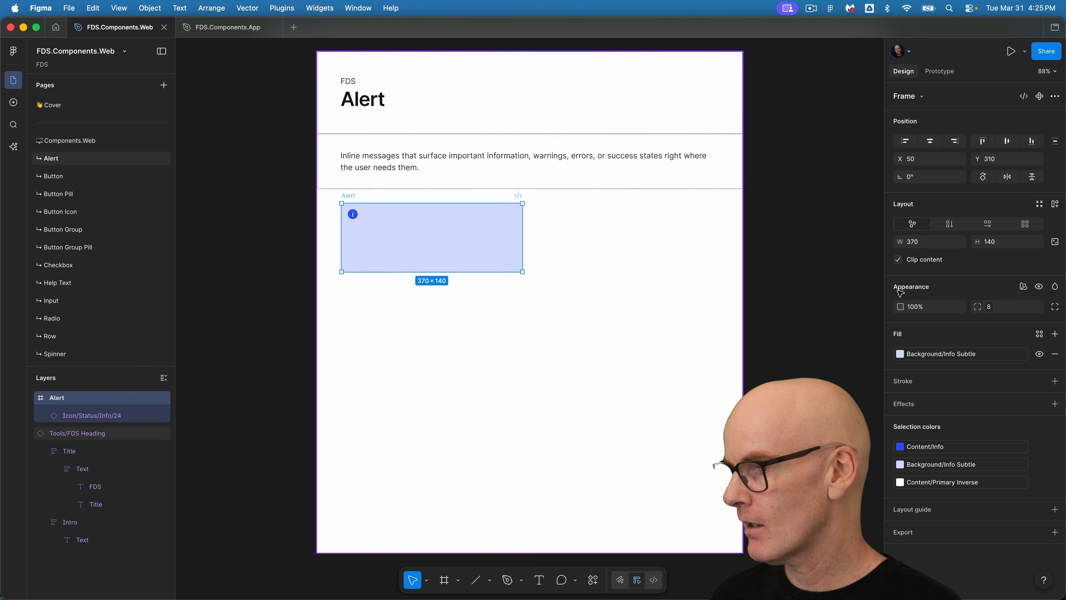
{"action": "left_click", "coordinate": [984, 224]}
{"action": "left_click", "coordinate": [1037, 259]}
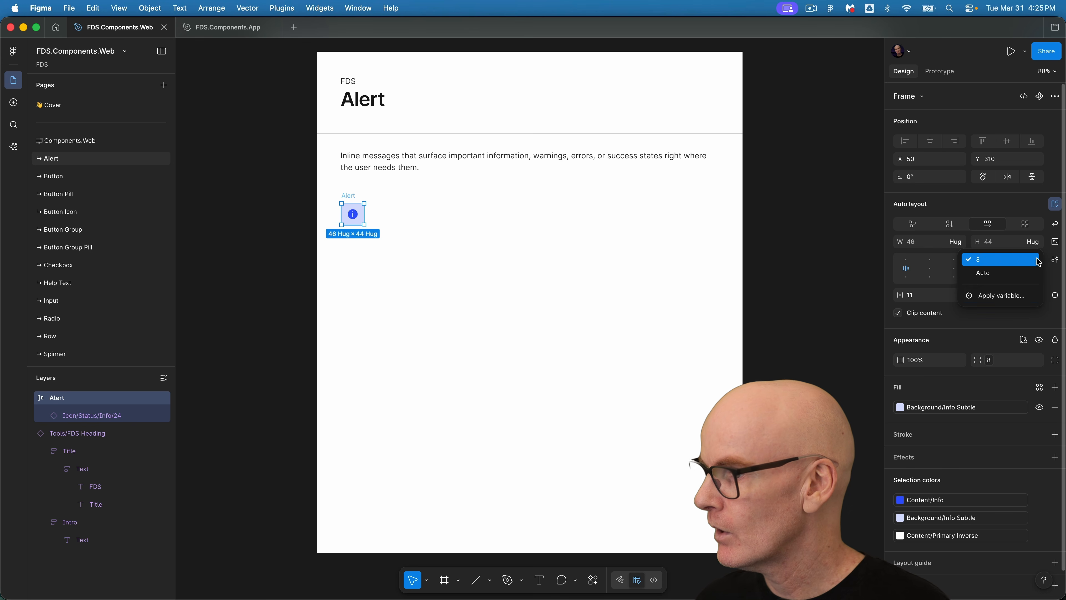
{"action": "left_click", "coordinate": [1002, 296]}
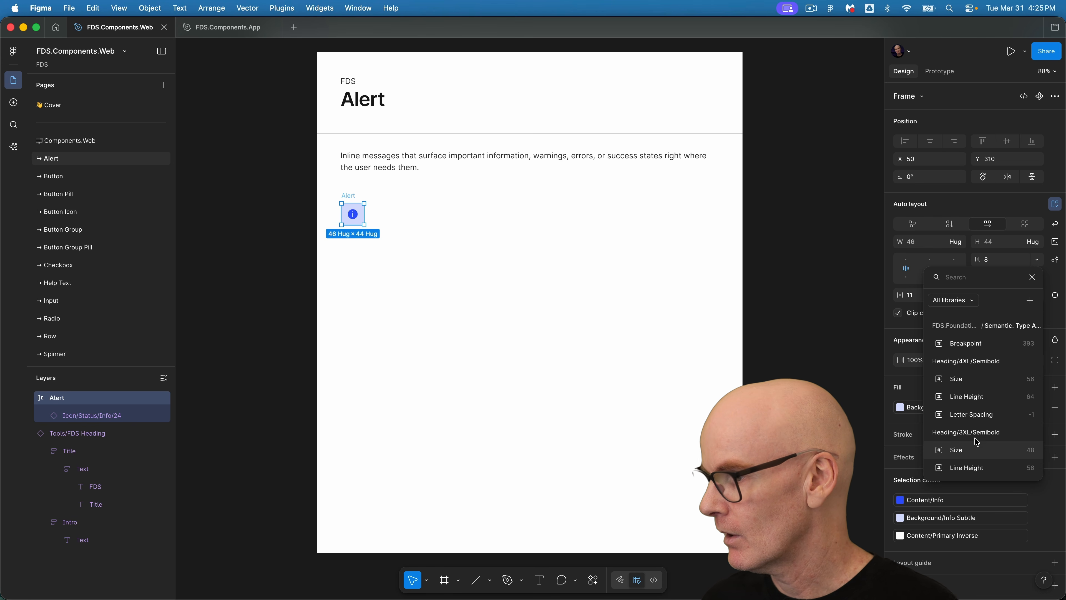
{"action": "type", "text": "space"}
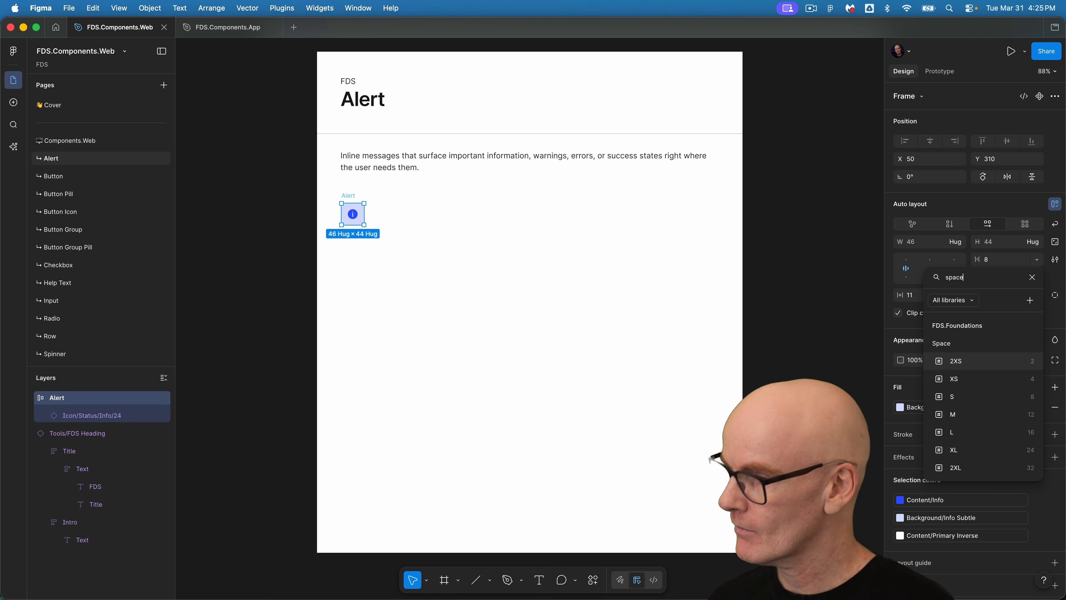
{"action": "left_click", "coordinate": [978, 415]}
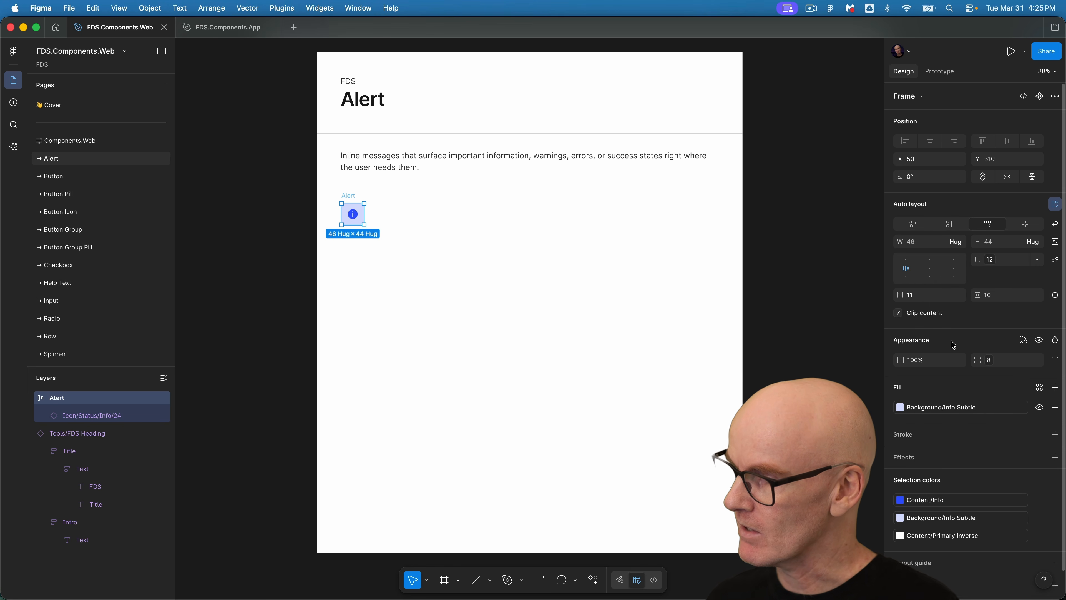
Bind the Alert frame's horizontal and vertical padding to the Space L variable.
{"action": "left_click", "coordinate": [959, 295]}
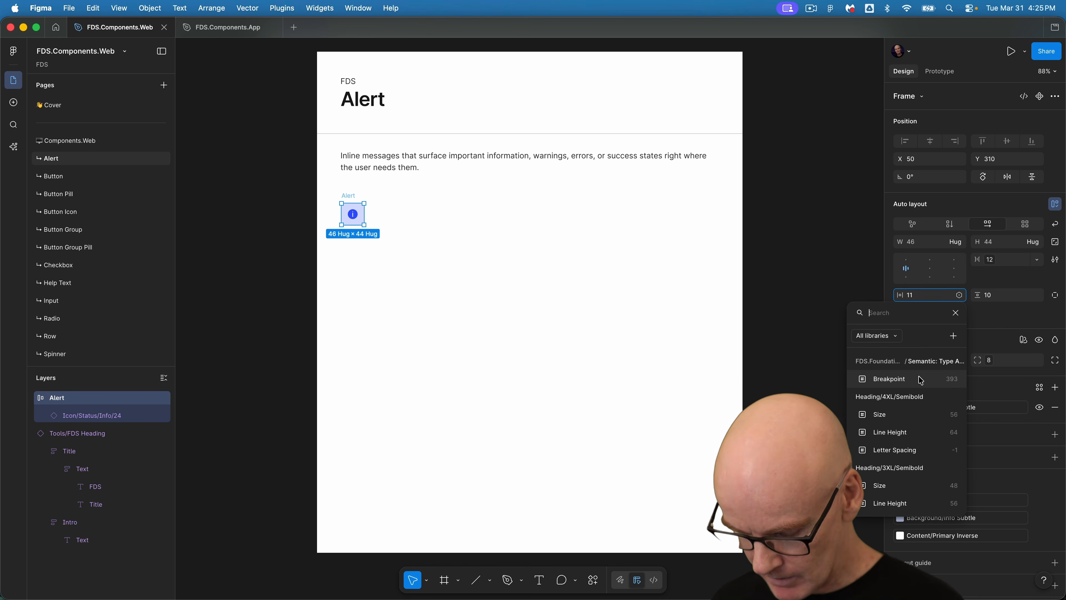
{"action": "type", "text": "space"}
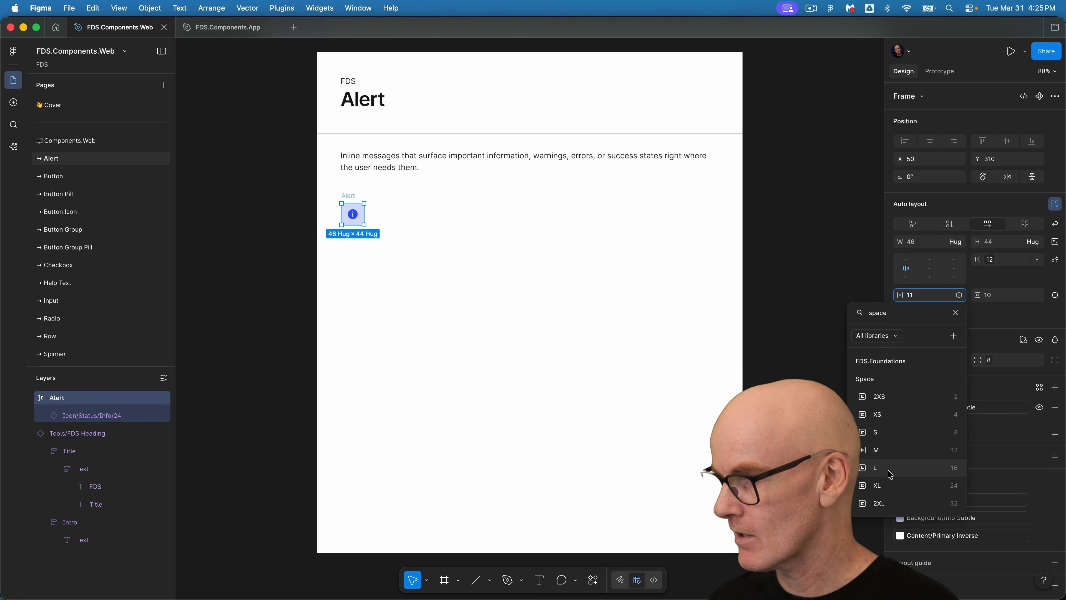
{"action": "left_click", "coordinate": [896, 466]}
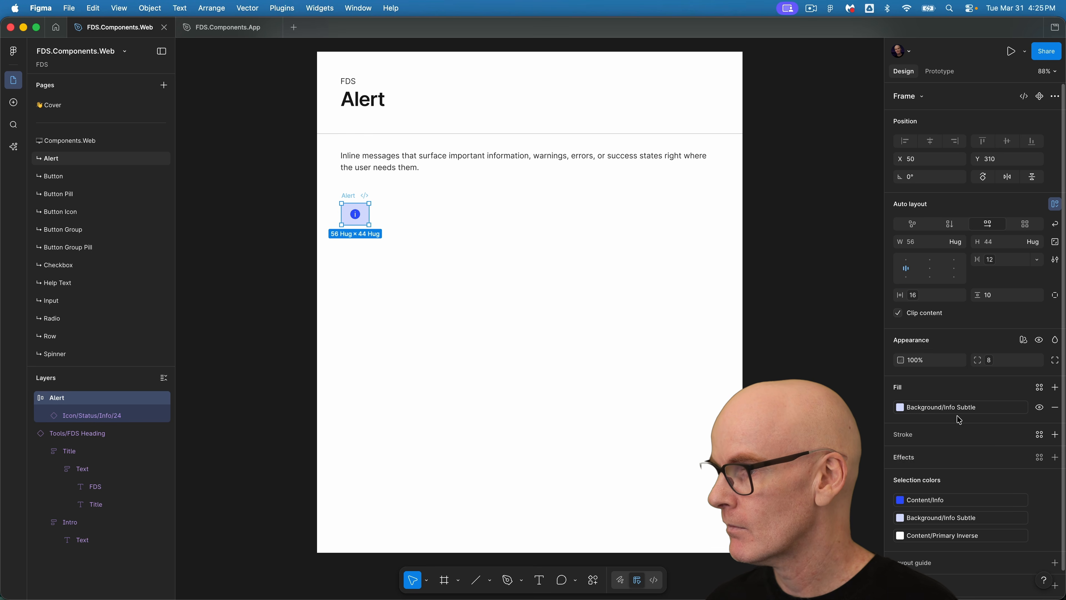
{"action": "left_click", "coordinate": [1037, 296]}
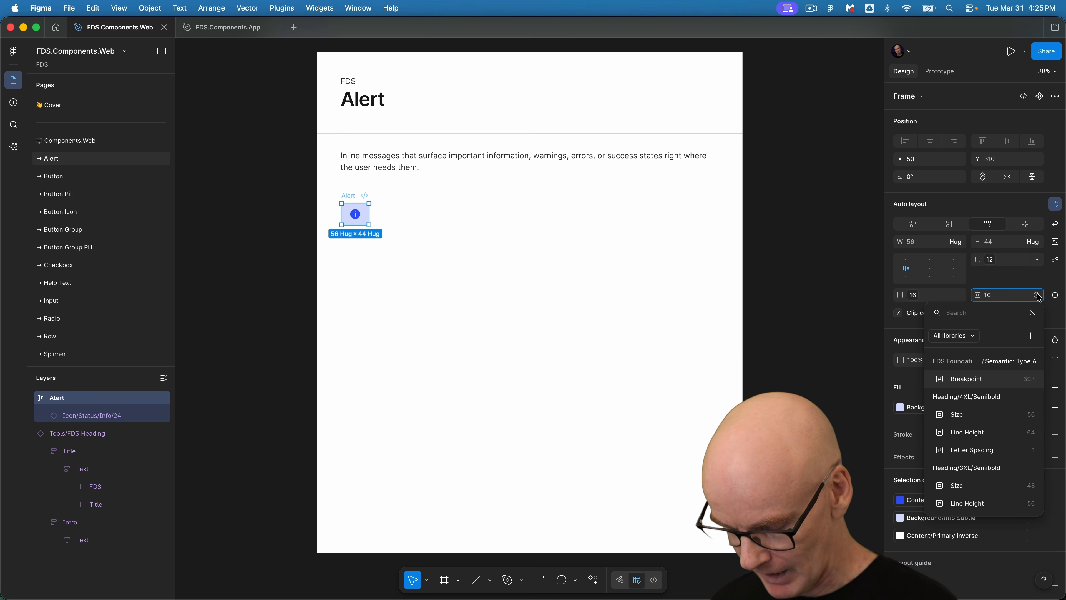
{"action": "type", "text": "space"}
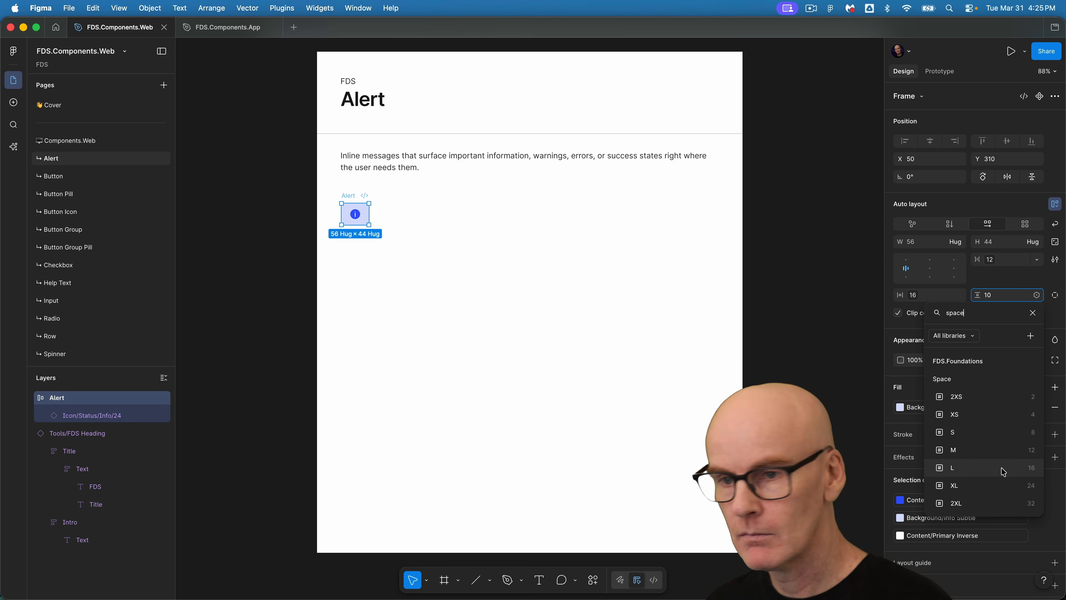
{"action": "left_click", "coordinate": [1003, 472]}
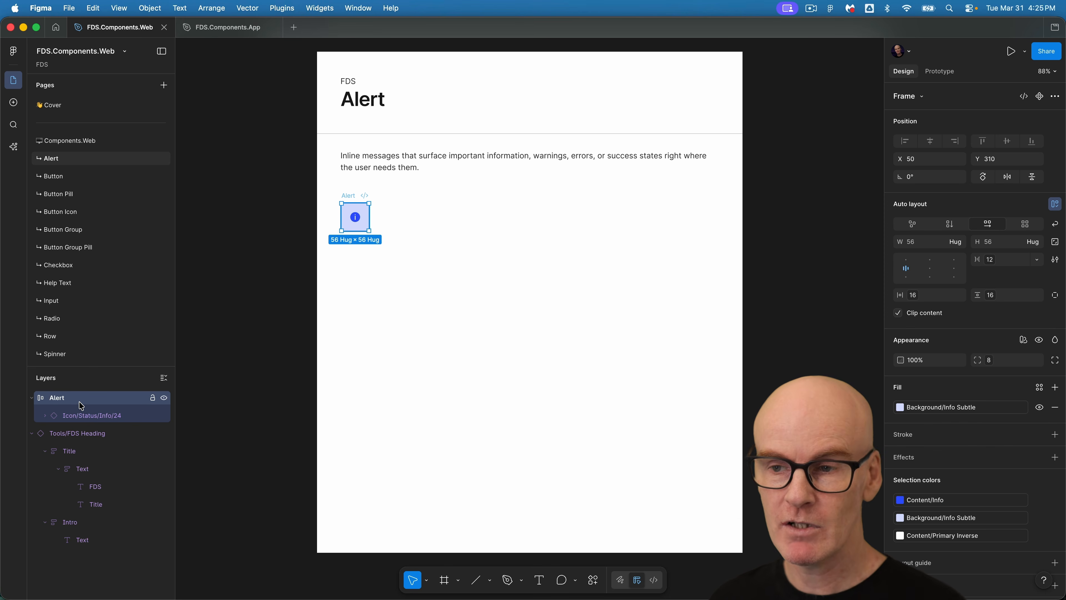
Set the Alert frame to a fixed width of 370.
{"action": "left_click", "coordinate": [934, 244]}
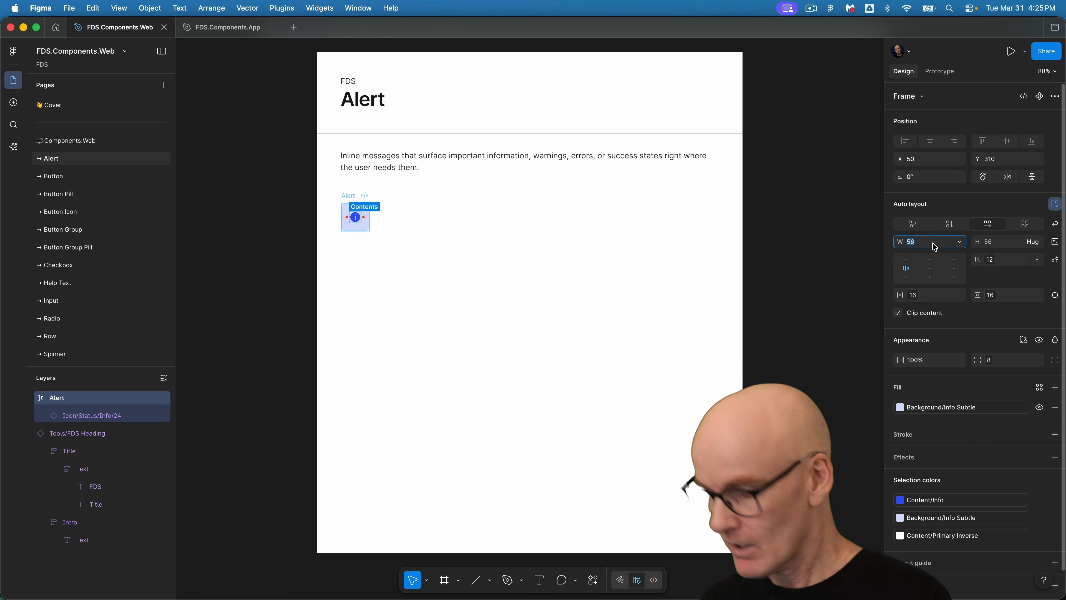
{"action": "type", "text": "370"}
{"action": "key", "text": "Return"}
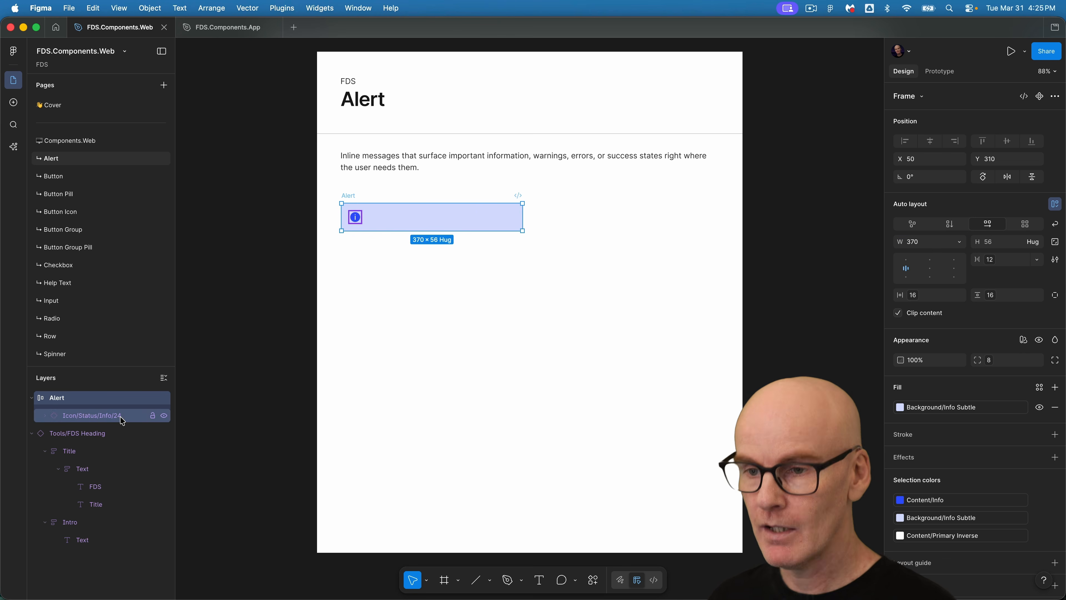
Add a Heading text layer beside the icon in the Alert frame and apply the Web/Heading/XS Semibold text style.
{"action": "key", "text": "t"}
{"action": "left_click", "coordinate": [372, 214]}
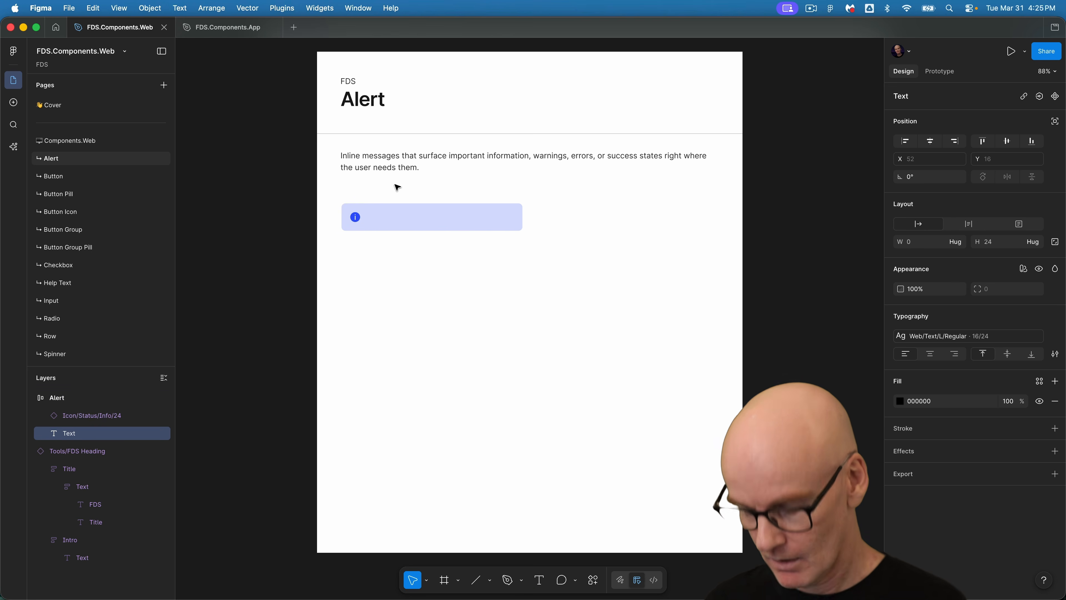
{"action": "type", "text": "Heading"}
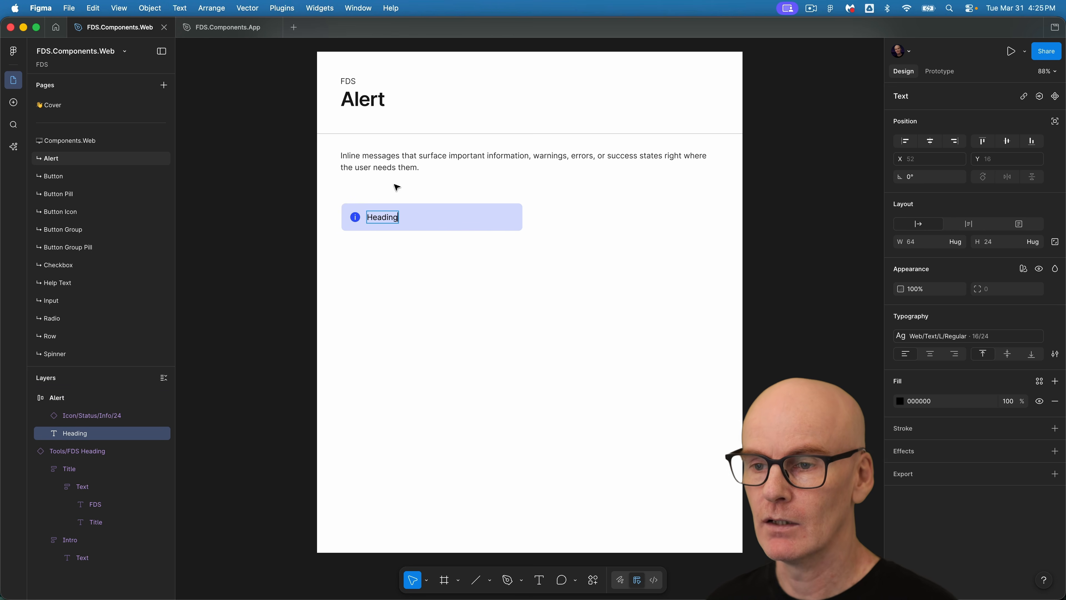
{"action": "key", "text": "Escape"}
{"action": "left_click", "coordinate": [923, 338]}
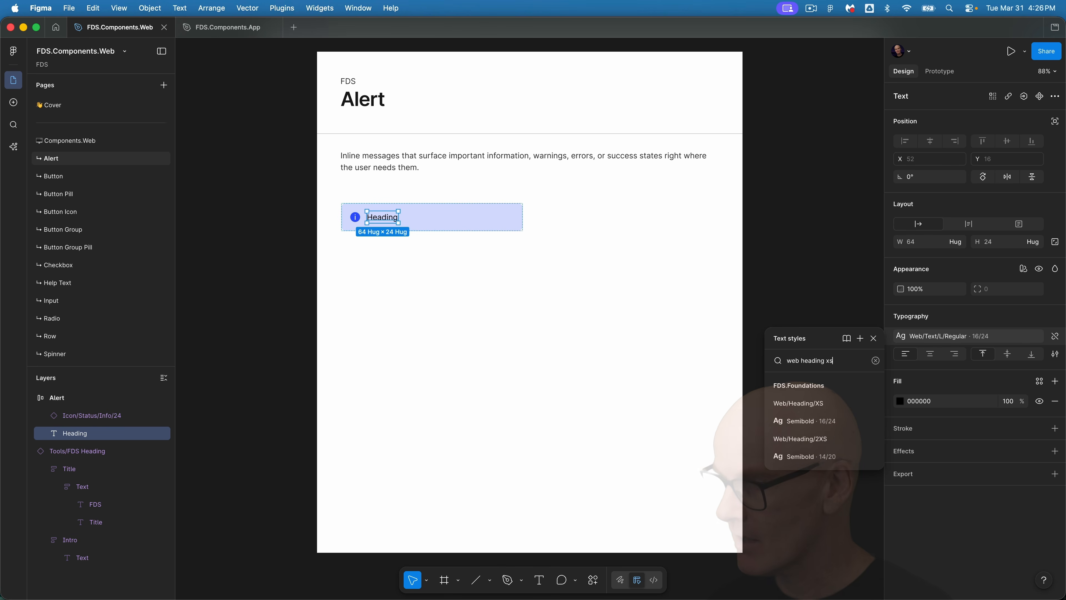
{"action": "left_click", "coordinate": [811, 430]}
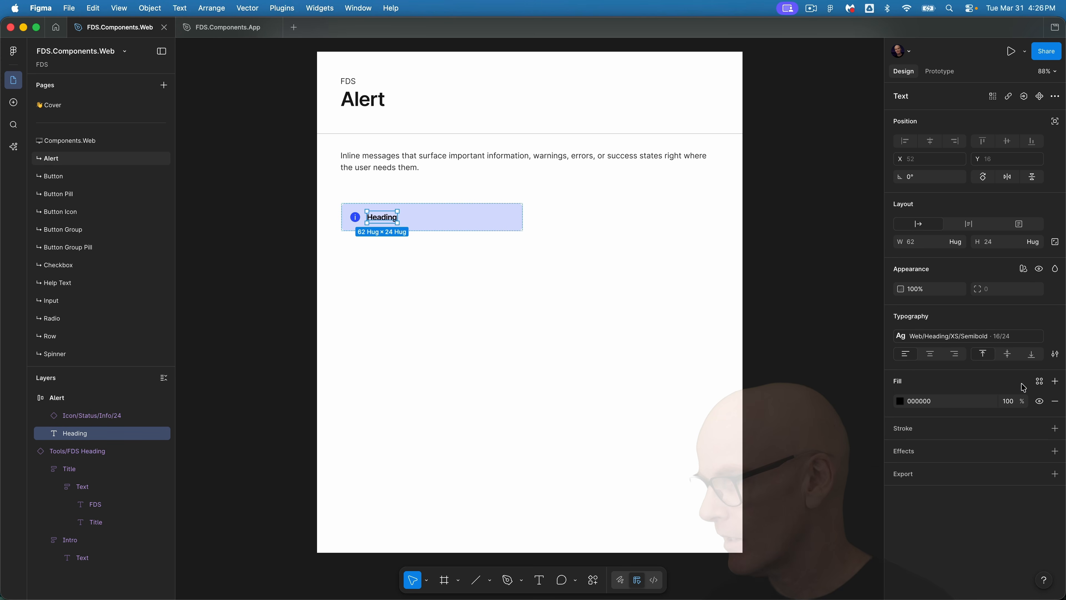
Set the Heading text's fill to Content/Primary and make its width fill the container.
{"action": "left_click", "coordinate": [1039, 380]}
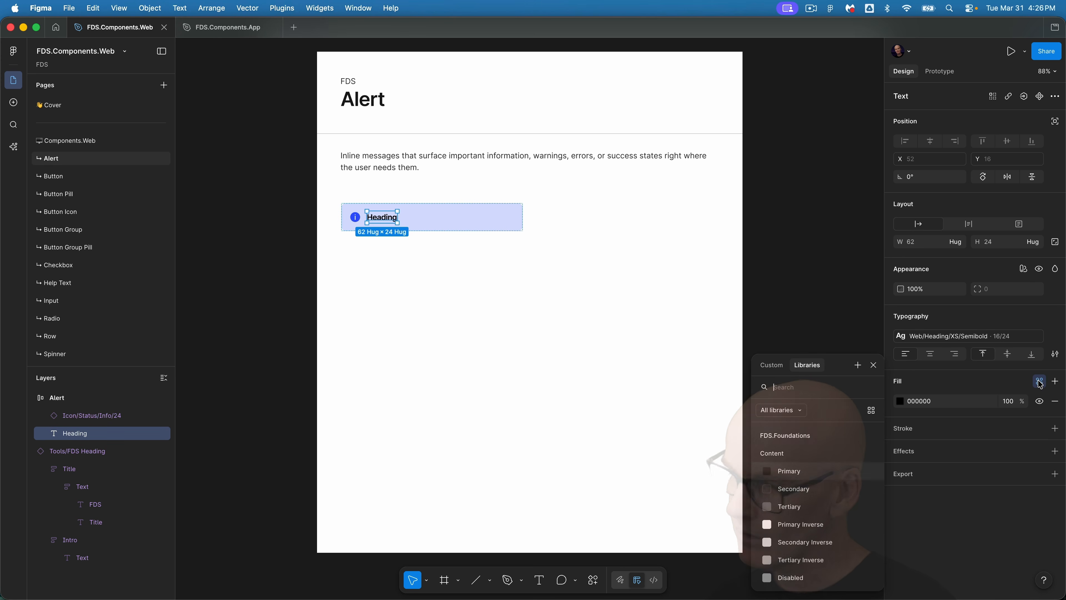
{"action": "left_click", "coordinate": [814, 476]}
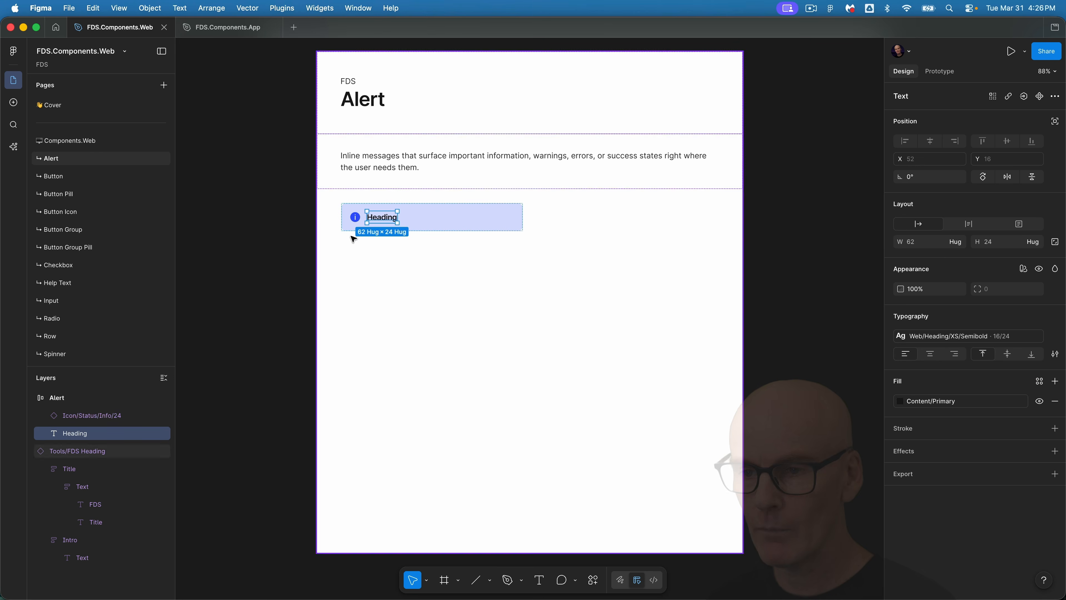
{"action": "left_click", "coordinate": [961, 244]}
{"action": "left_click", "coordinate": [950, 257]}
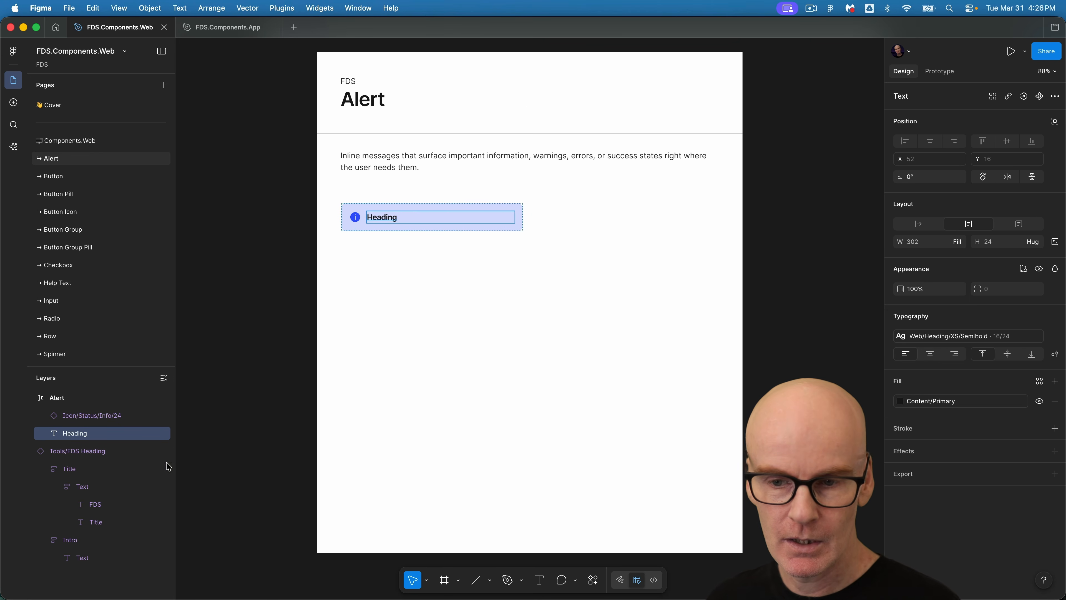
Group the Heading text and rename the group Content.
{"action": "left_click", "coordinate": [79, 435]}
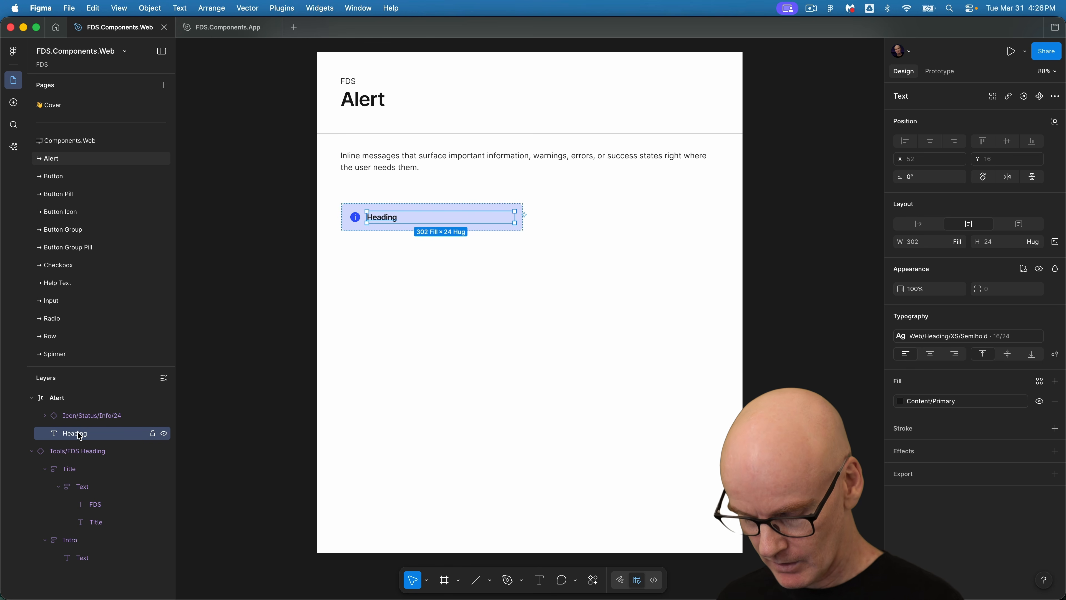
{"action": "key", "text": "super+g"}
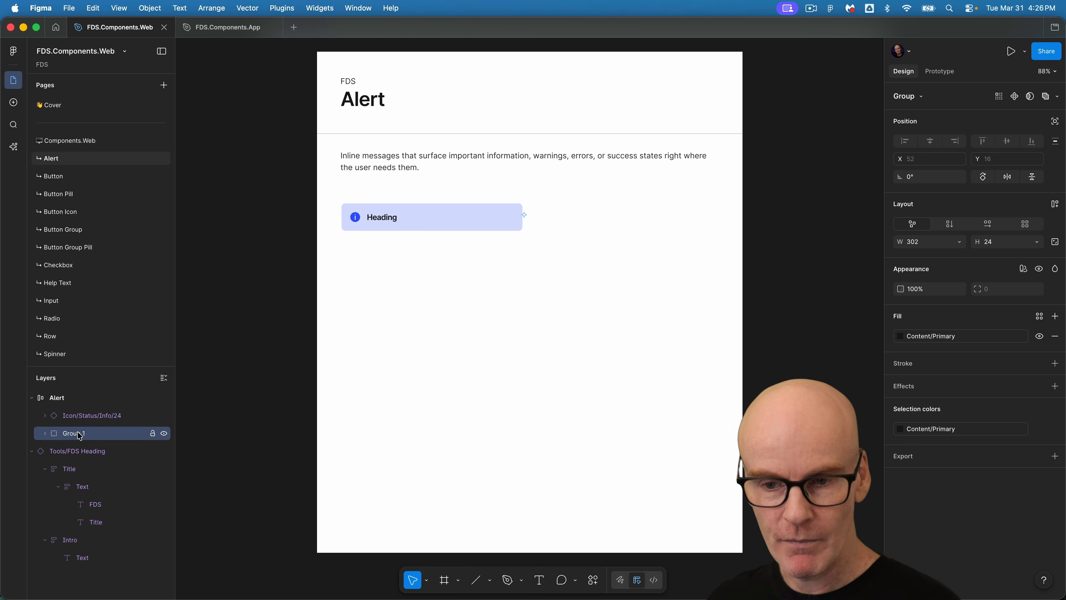
{"action": "type", "text": "Con"}
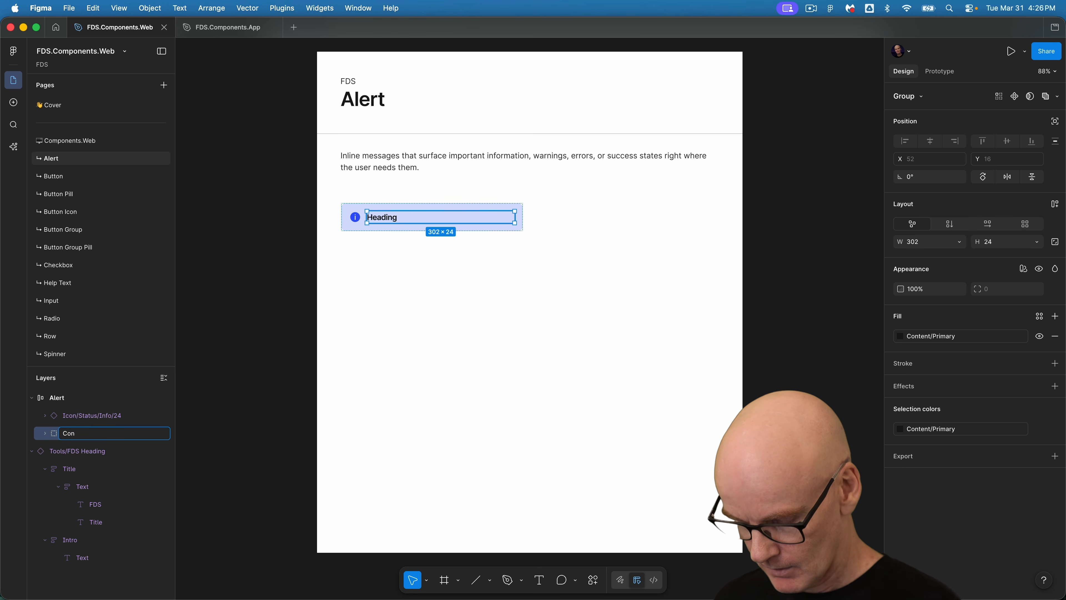
{"action": "type", "text": "tent"}
{"action": "key", "text": "Return"}
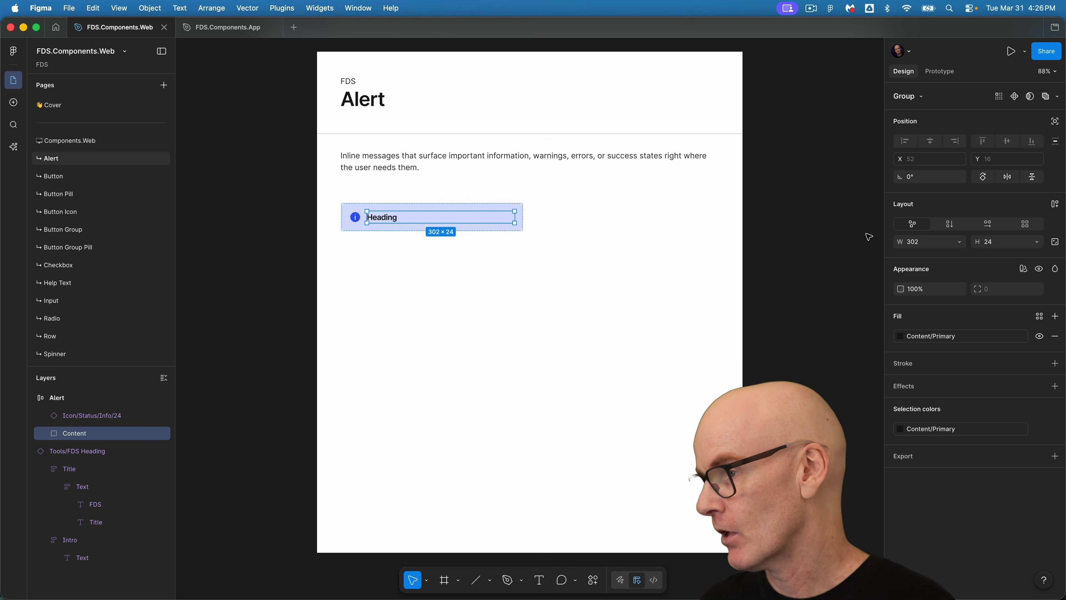
Give the Content group vertical auto layout and bind its gap to the Space S variable.
{"action": "left_click", "coordinate": [948, 226]}
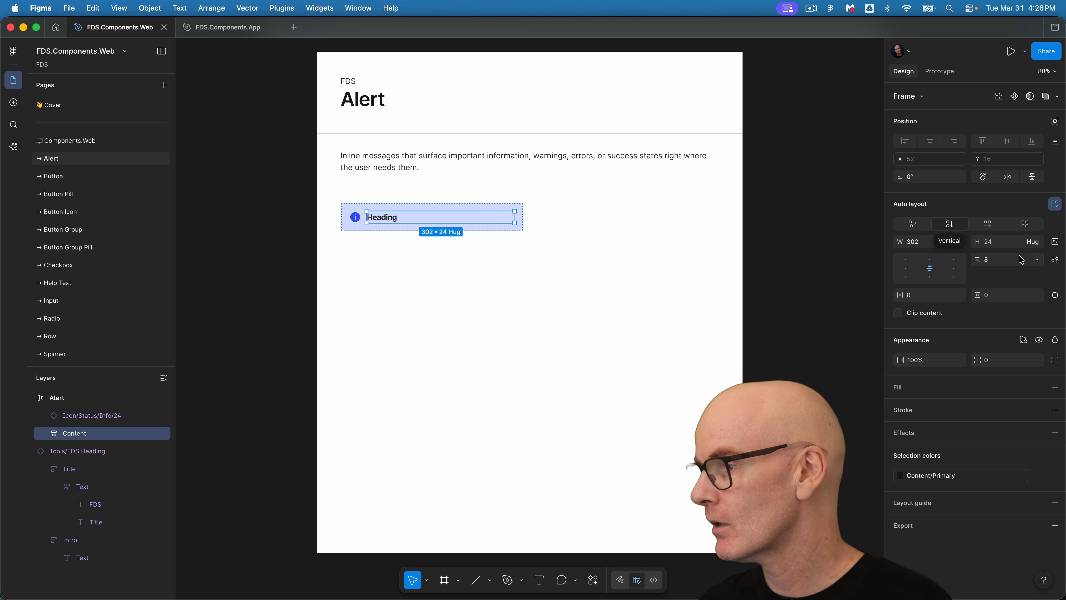
{"action": "left_click", "coordinate": [1037, 259]}
{"action": "left_click", "coordinate": [1006, 294]}
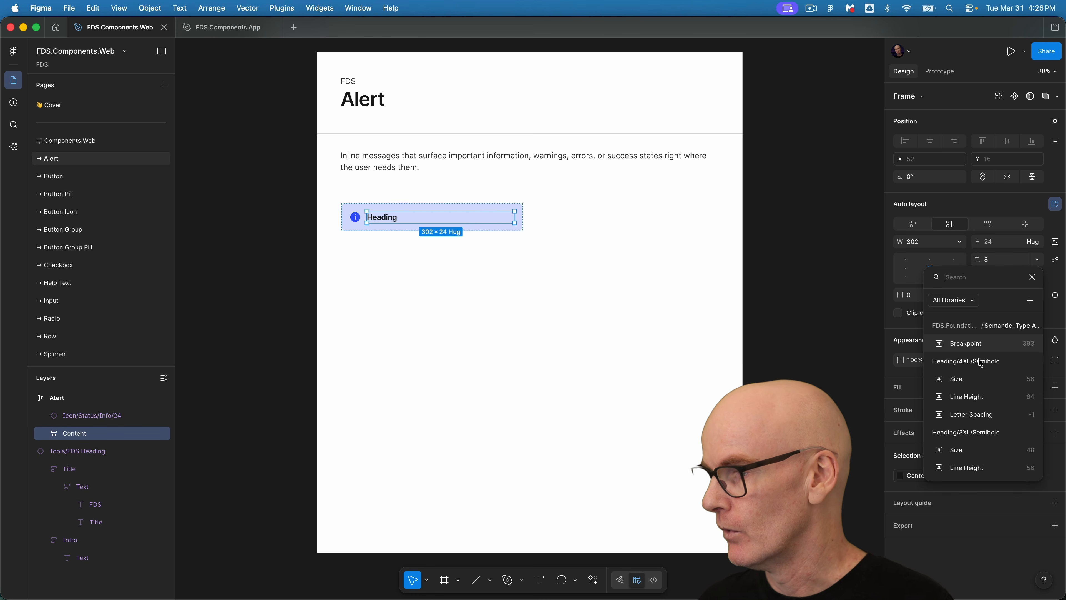
{"action": "type", "text": "space"}
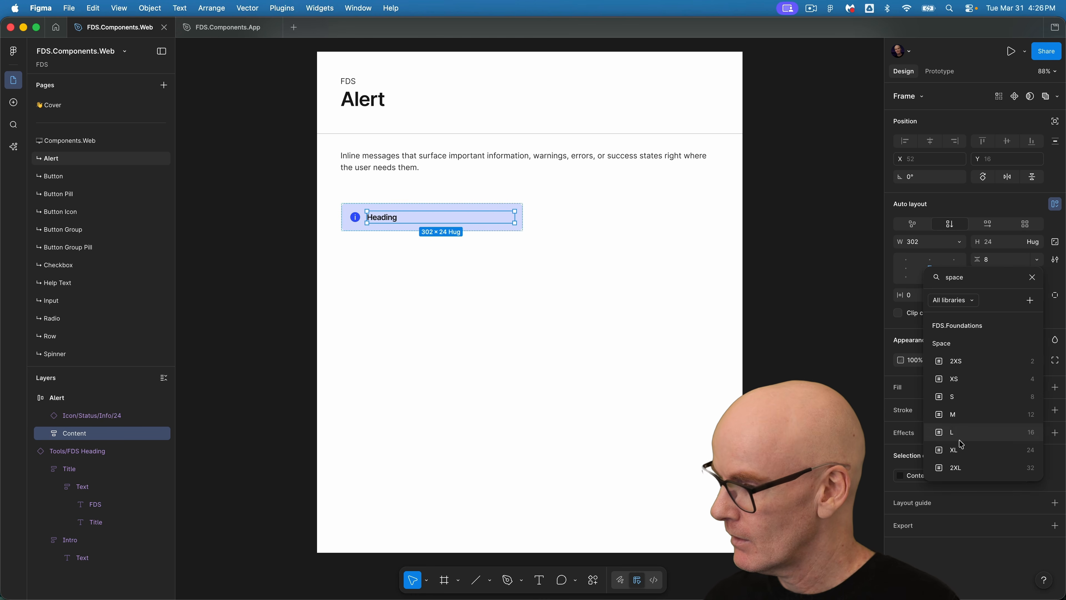
{"action": "left_click", "coordinate": [982, 396]}
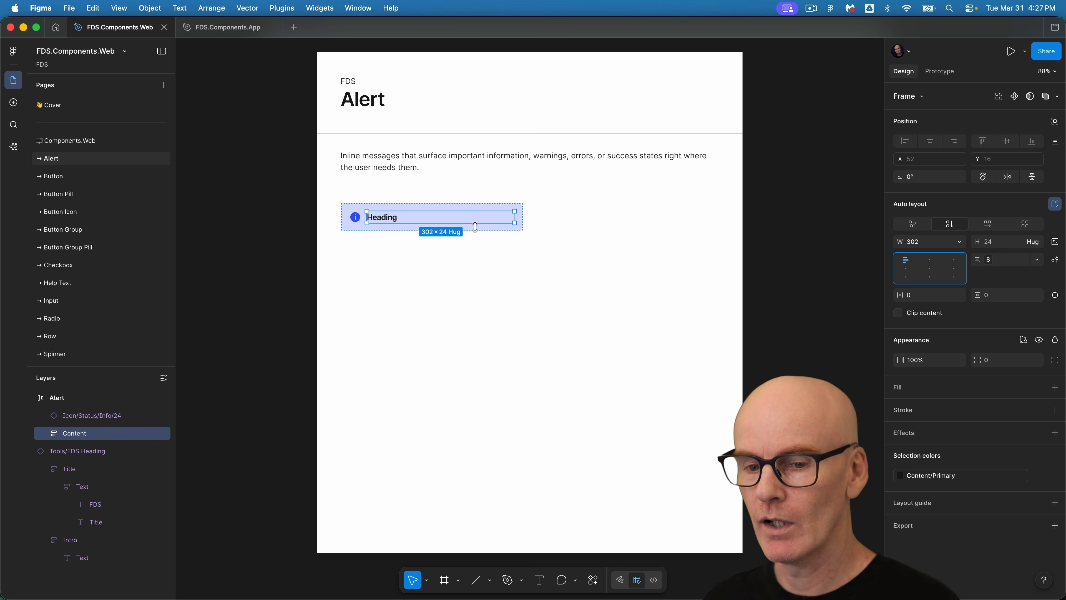
Duplicate the Heading text inside Content and change the copy's text to Text.
{"action": "left_click", "coordinate": [45, 433]}
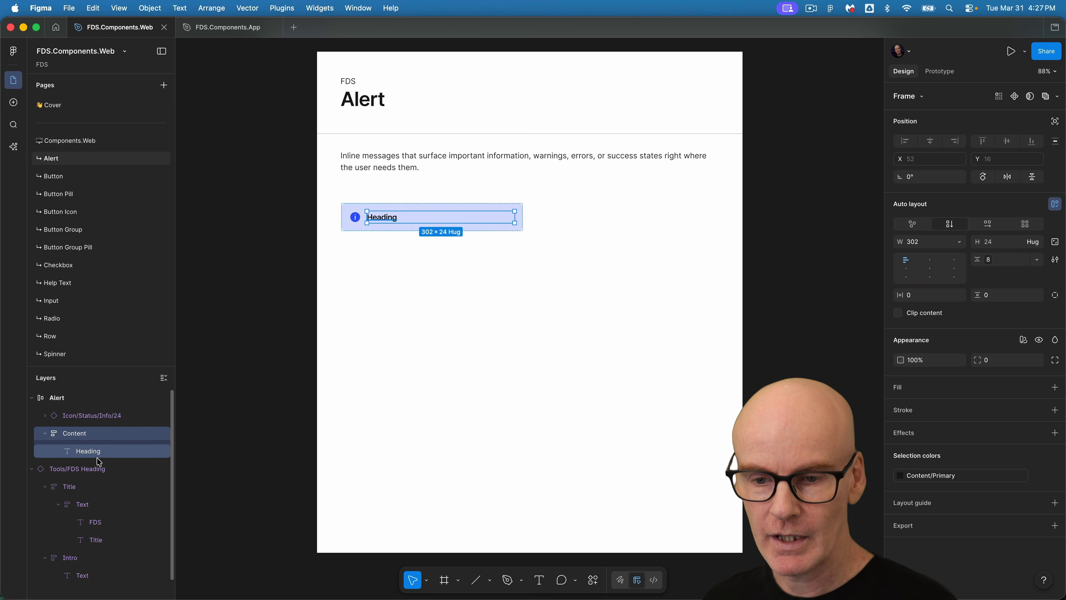
{"action": "left_click", "coordinate": [91, 453]}
{"action": "key", "text": "super+d"}
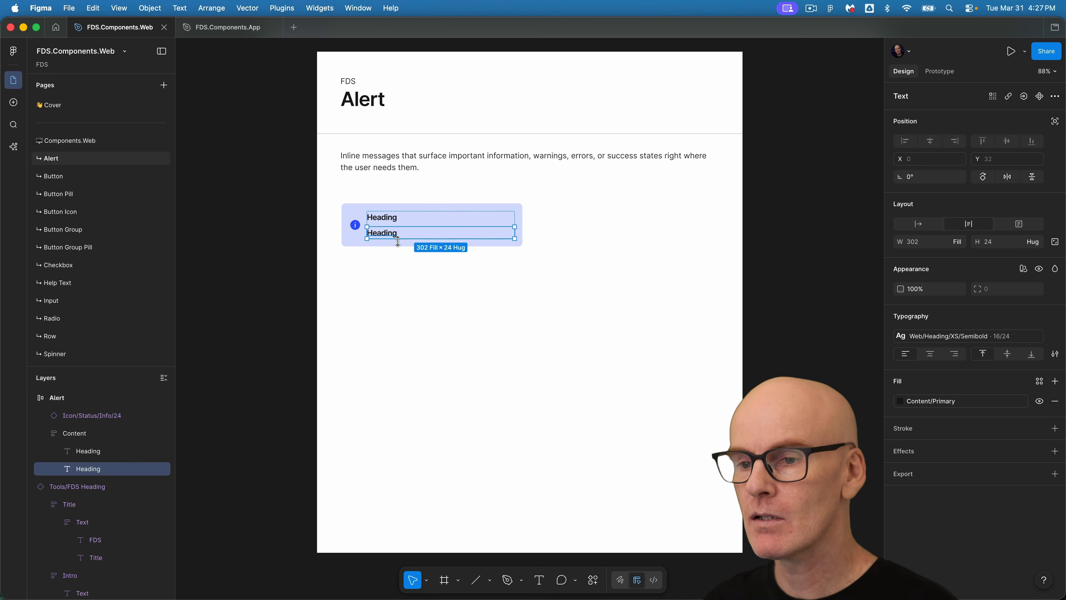
{"action": "double_click", "coordinate": [396, 232]}
{"action": "type", "text": "Text"}
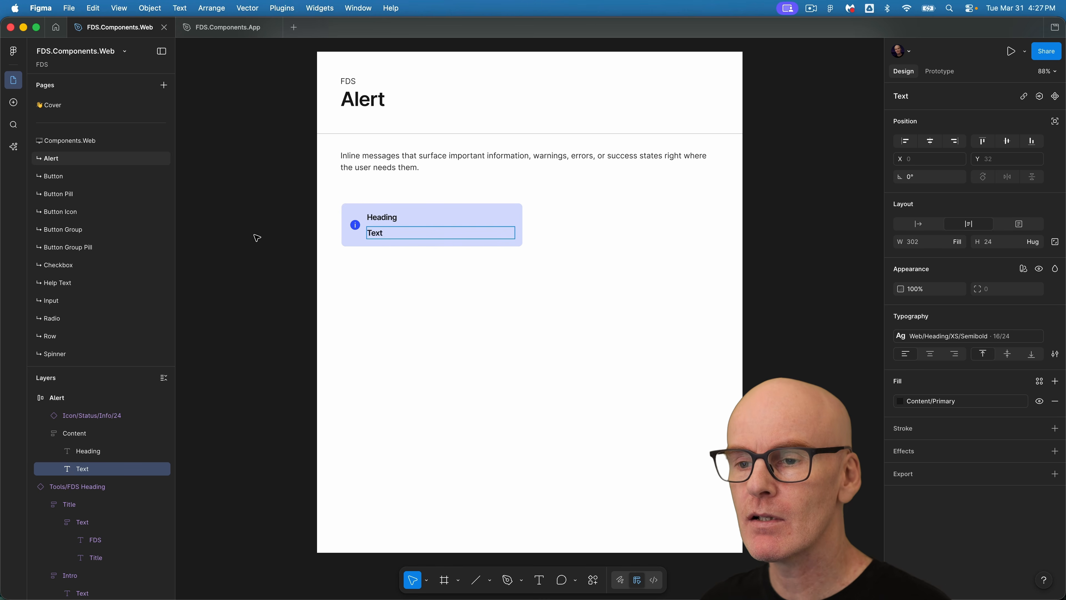
Apply the Web/Text/L/Regular text style and Content/Secondary fill to the Text layer.
{"action": "left_click", "coordinate": [254, 236]}
{"action": "left_click", "coordinate": [255, 236]}
{"action": "left_click", "coordinate": [381, 232], "text": "super"}
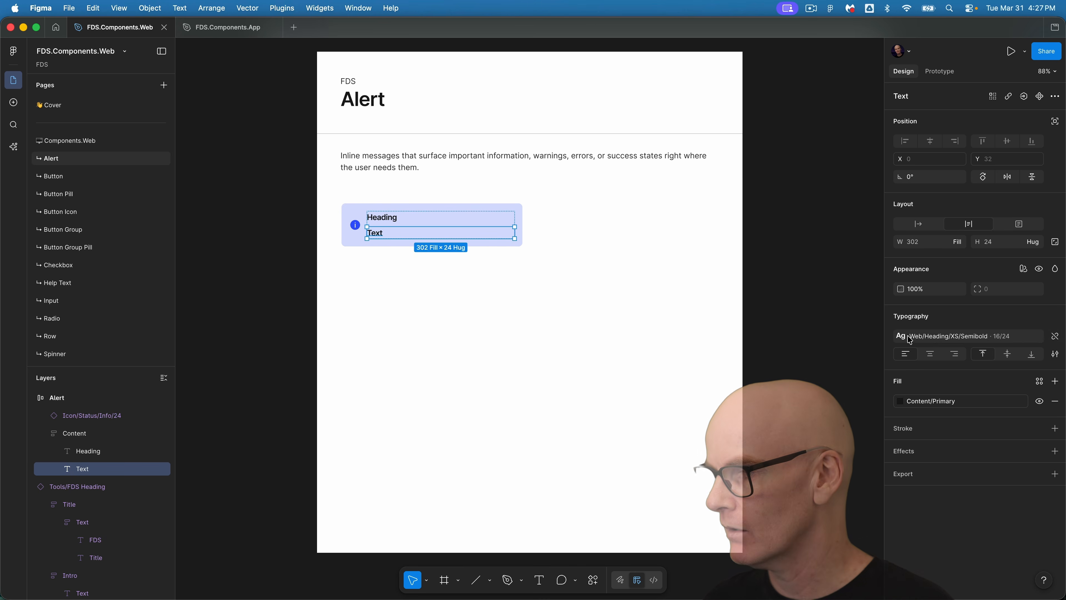
{"action": "left_click", "coordinate": [928, 340]}
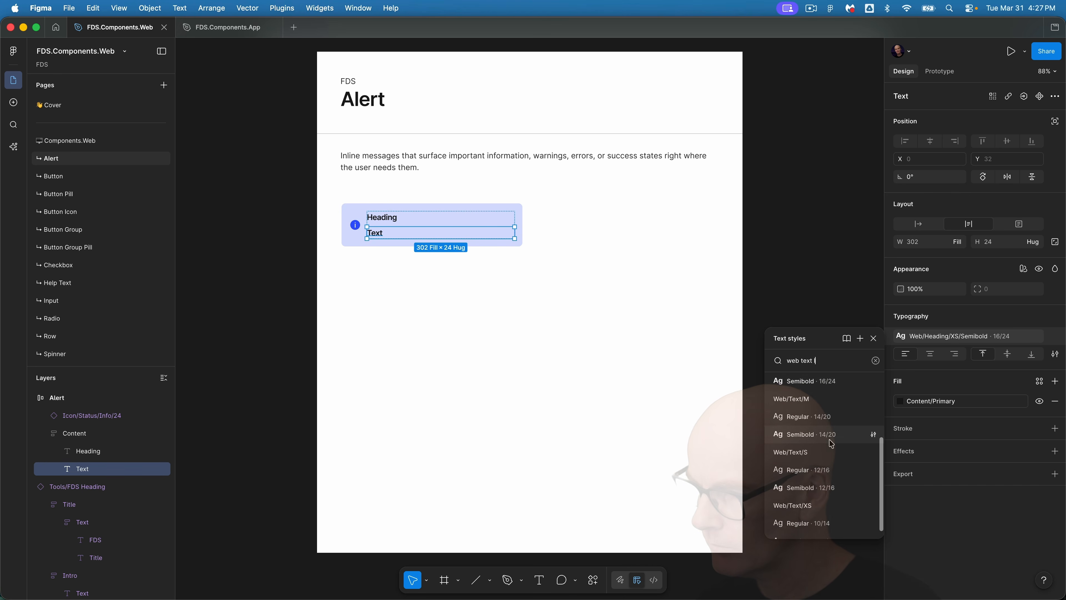
{"action": "left_click", "coordinate": [822, 401]}
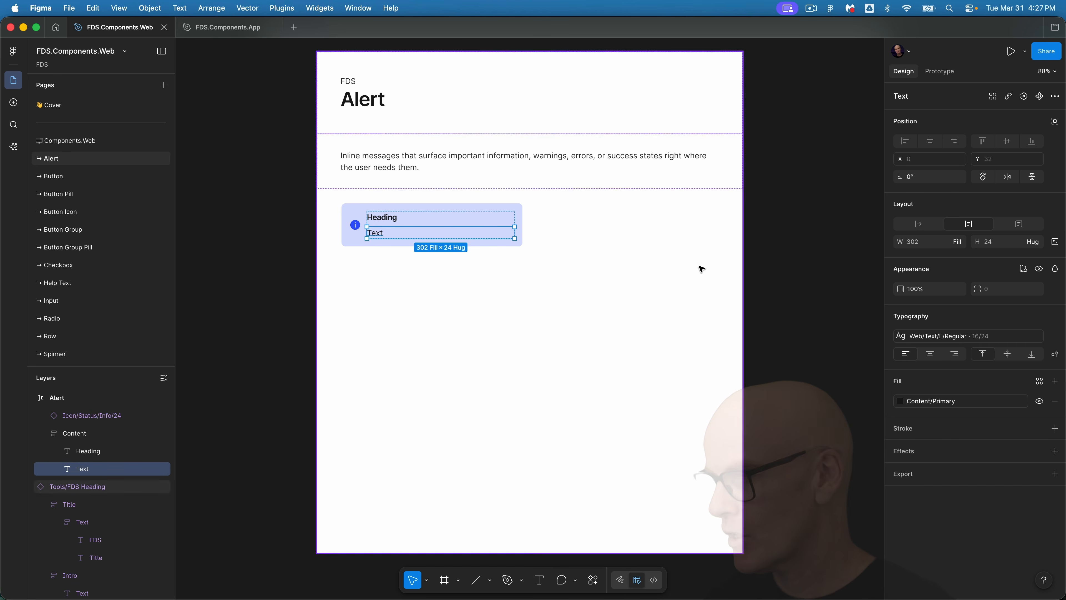
{"action": "left_click", "coordinate": [923, 402]}
{"action": "left_click", "coordinate": [802, 490]}
{"action": "key", "text": "Escape"}
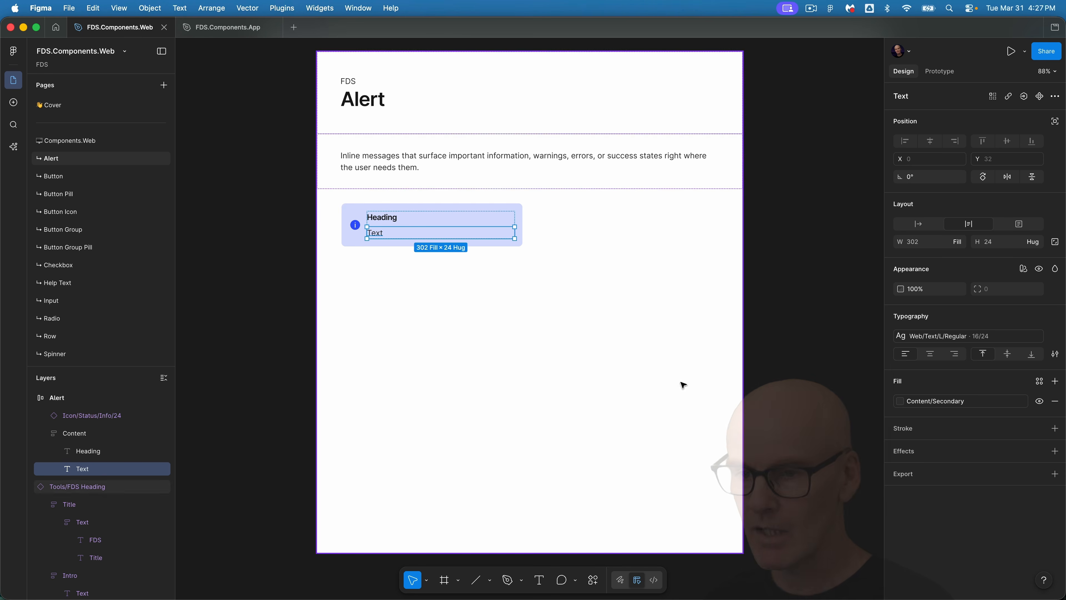
Group the Heading and Text layers together and rename the new group Text.
{"action": "left_click", "coordinate": [88, 452], "text": "shift"}
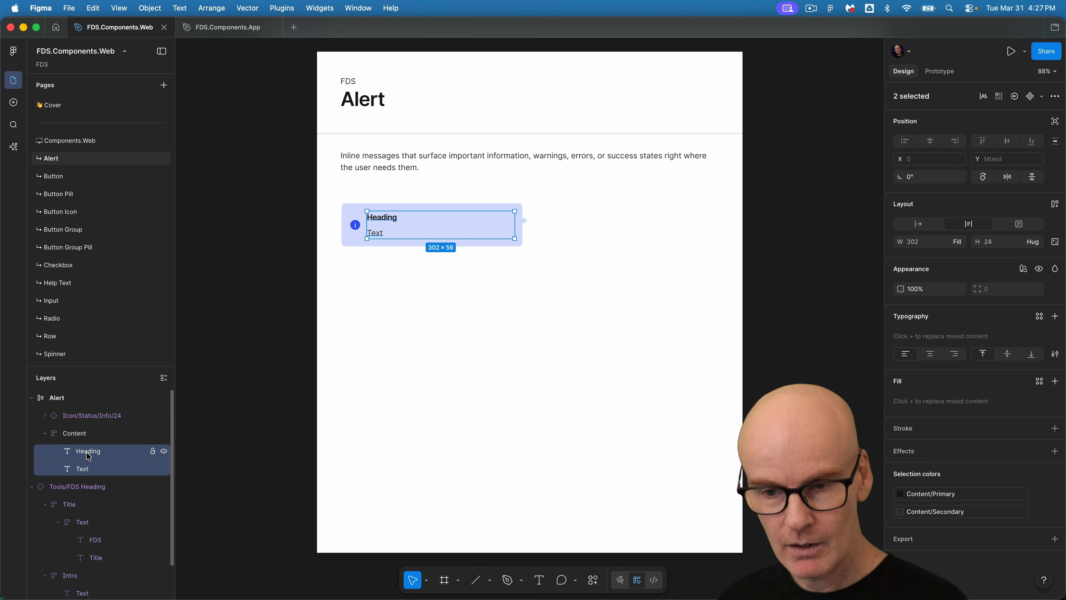
{"action": "key", "text": "super+g"}
{"action": "double_click", "coordinate": [88, 451]}
{"action": "type", "text": "Text"}
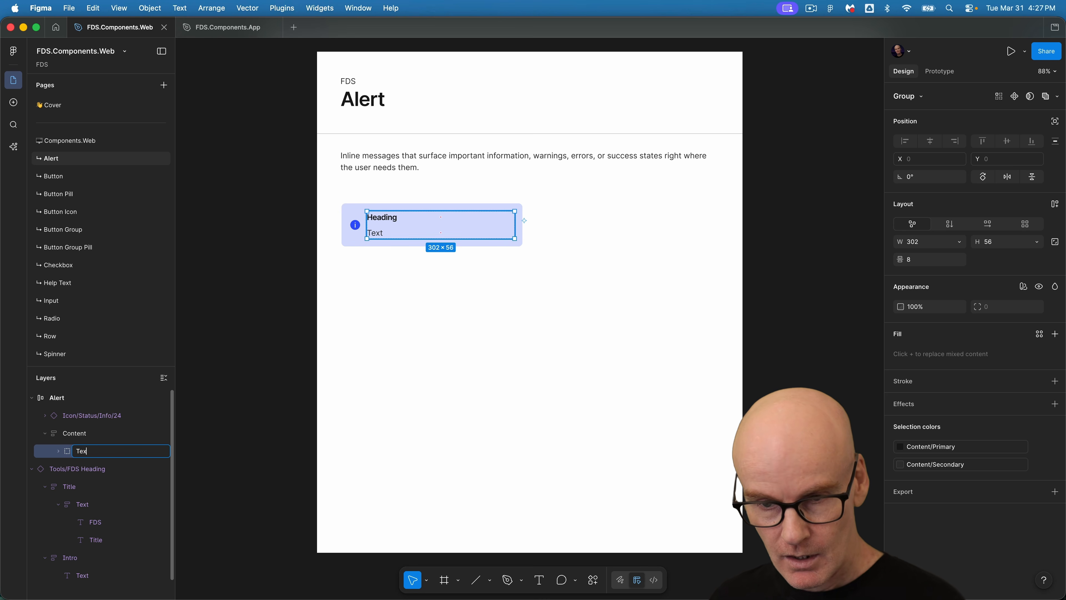
{"action": "key", "text": "Return"}
Give the Text group vertical auto layout and bind its gap to the Space XS variable.
{"action": "left_click", "coordinate": [950, 224]}
{"action": "left_click", "coordinate": [1037, 259]}
{"action": "left_click", "coordinate": [996, 297]}
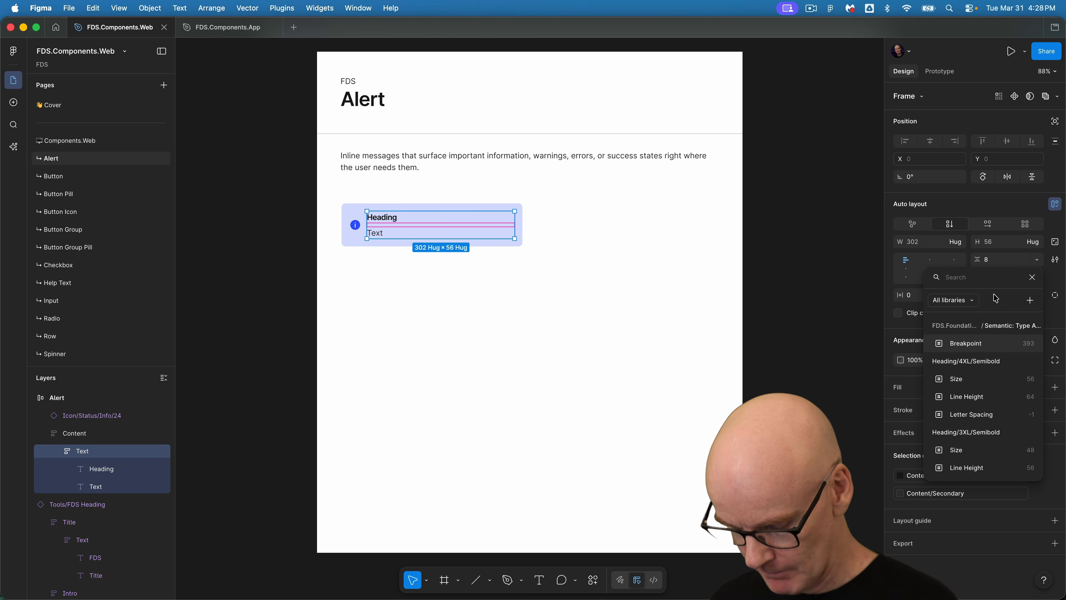
{"action": "type", "text": "space"}
{"action": "left_click", "coordinate": [963, 381]}
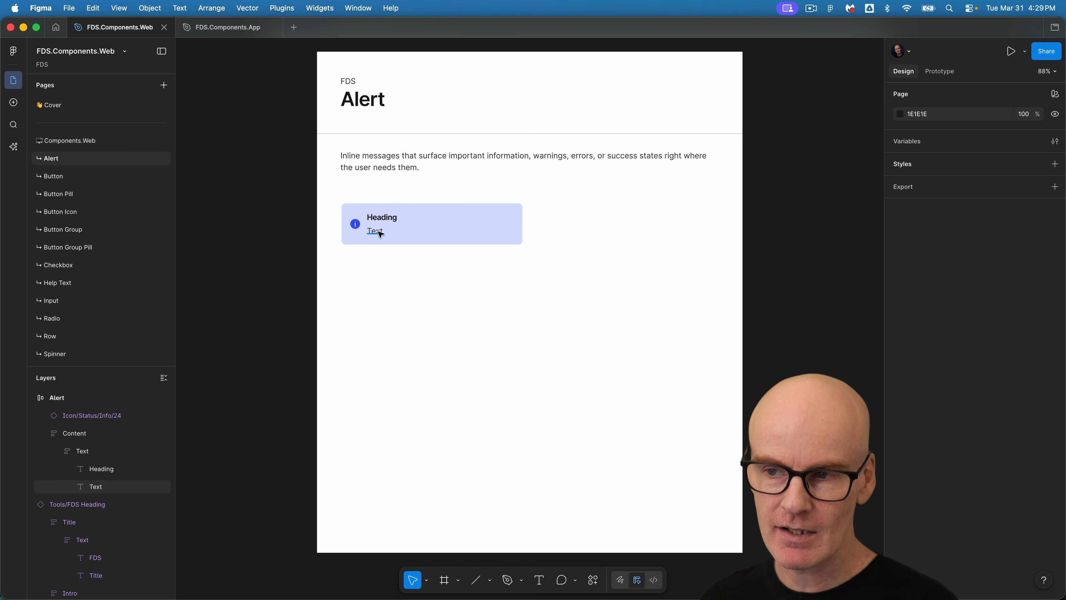
Paste a copy of the Text layer into the Content frame and change its text to Link.
{"action": "left_click", "coordinate": [380, 234], "text": "super"}
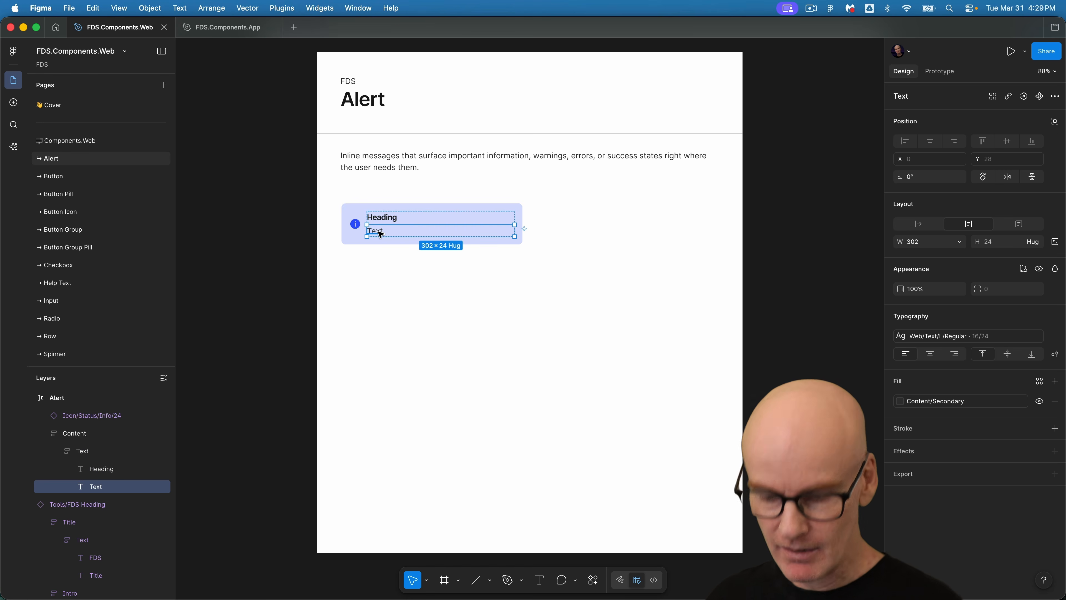
{"action": "left_click", "coordinate": [74, 433]}
{"action": "key", "text": "super+v"}
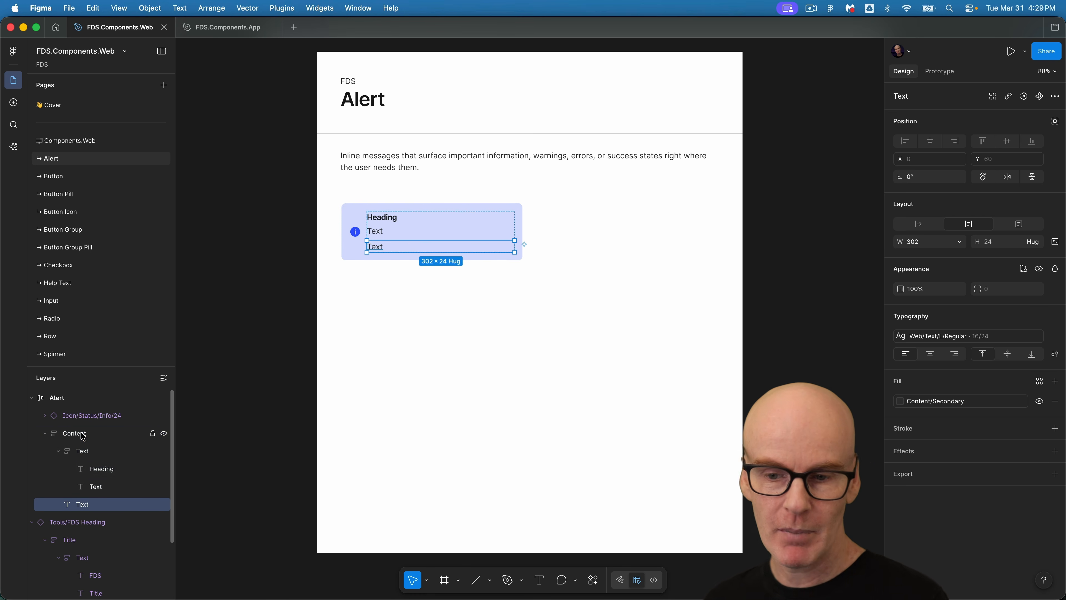
{"action": "left_click", "coordinate": [58, 451]}
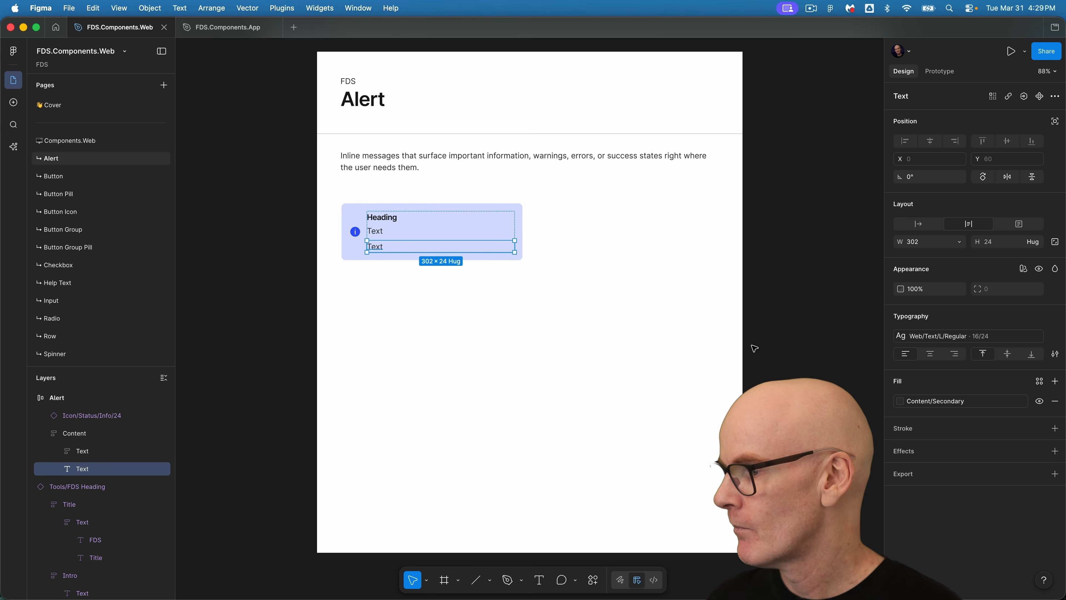
{"action": "key", "text": "Return"}
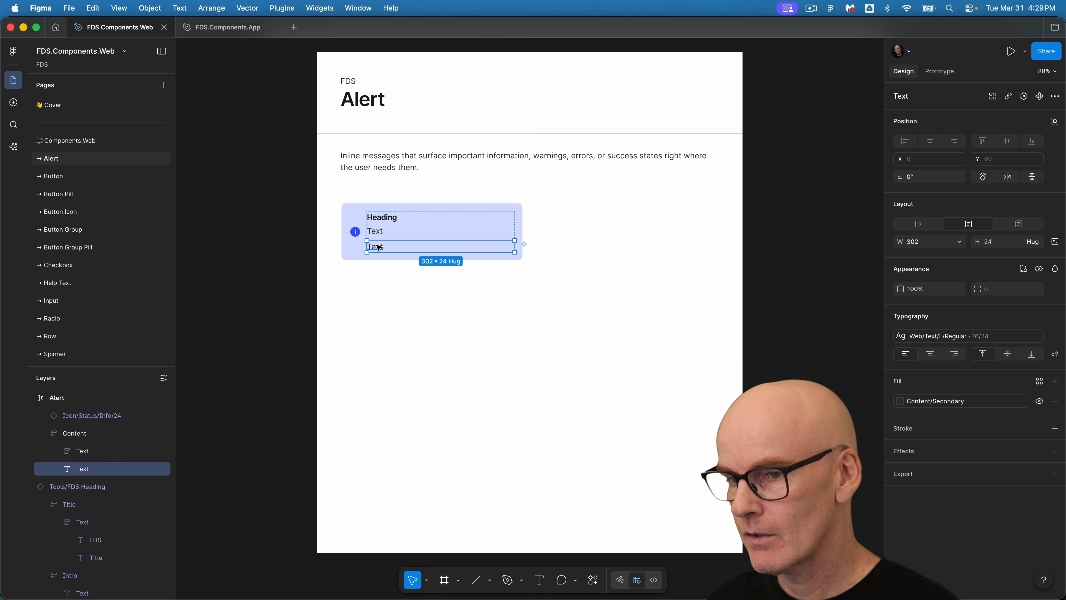
{"action": "type", "text": "Link"}
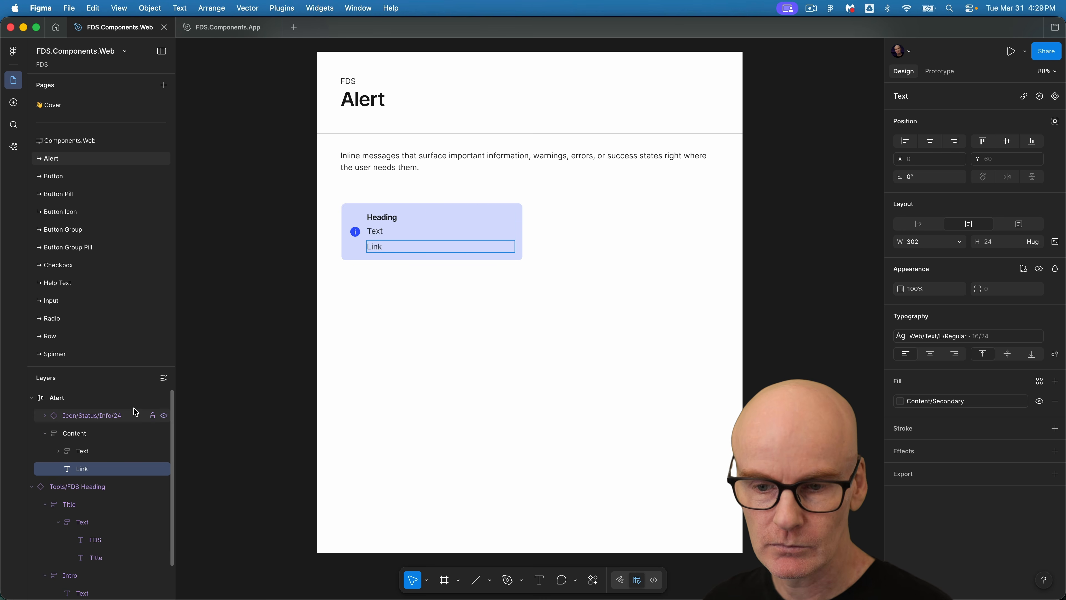
Apply the Web/Text/L/Semibold text style and Content/Link fill to the Link text.
{"action": "key", "text": "Escape"}
{"action": "left_click", "coordinate": [945, 335]}
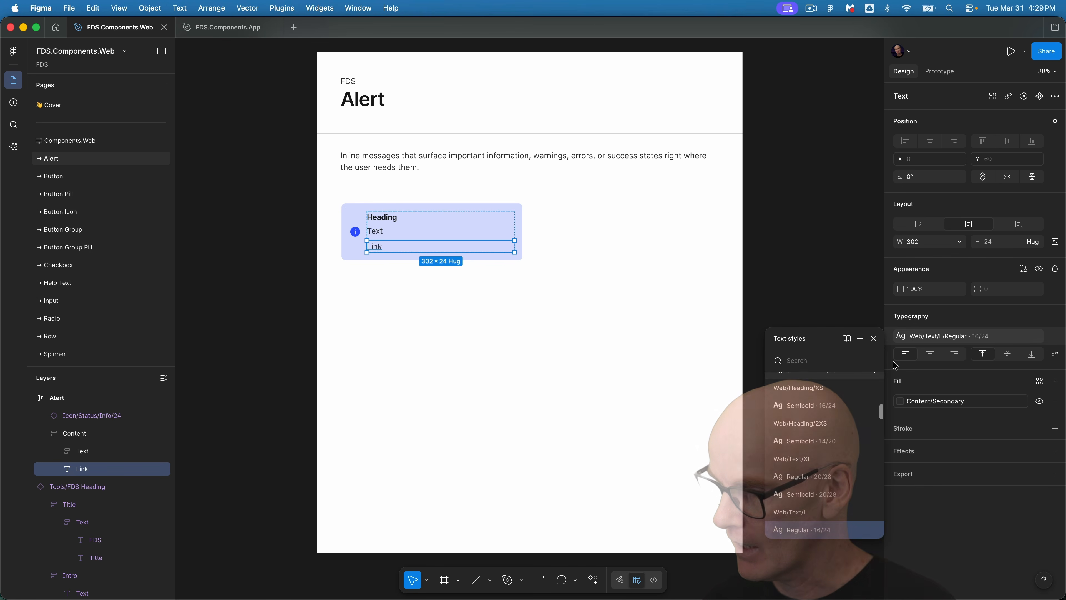
{"action": "left_click", "coordinate": [811, 487]}
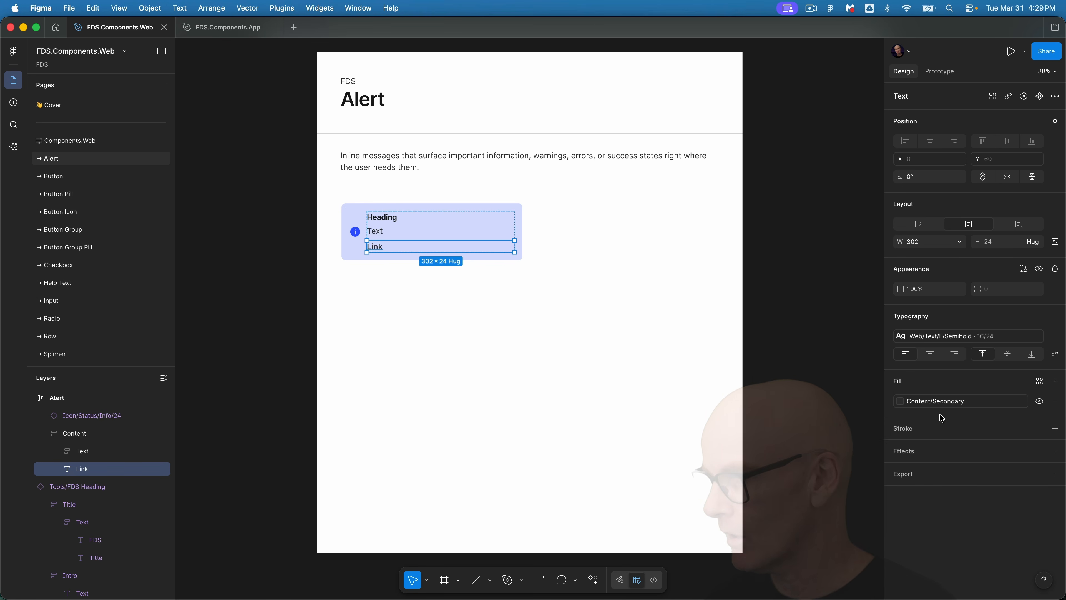
{"action": "left_click", "coordinate": [938, 402]}
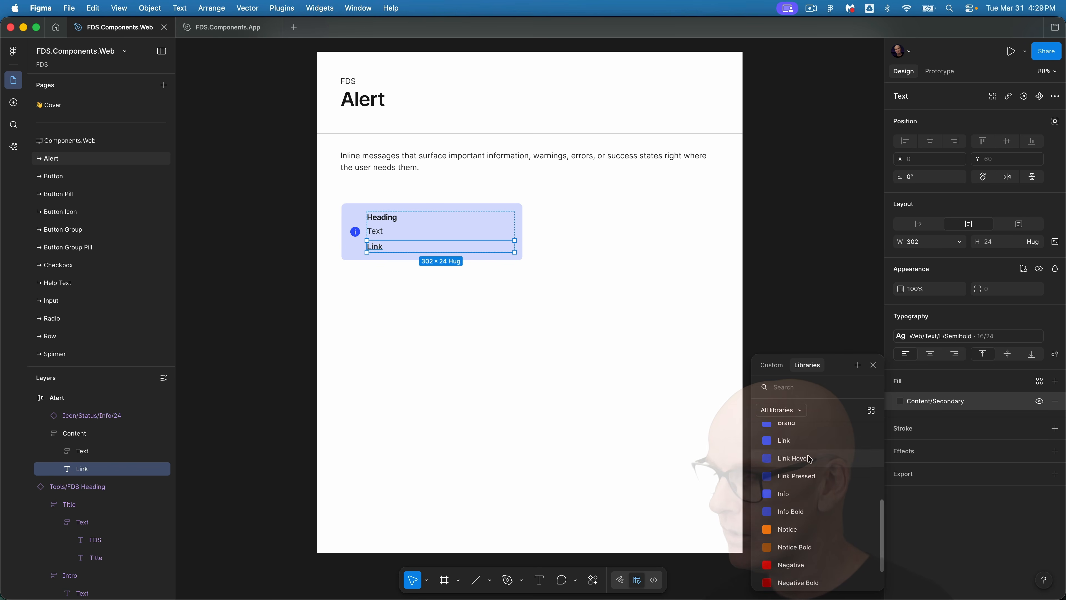
{"action": "left_click", "coordinate": [783, 440]}
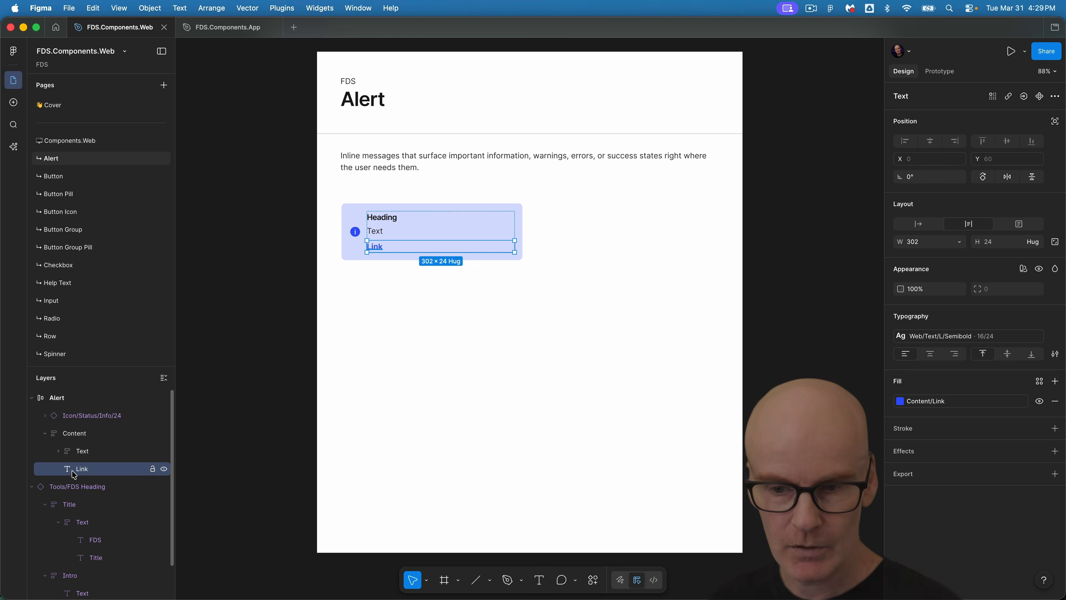
Make the Link text hug its contents and wrap it in a group named Actions.
{"action": "left_click", "coordinate": [959, 242]}
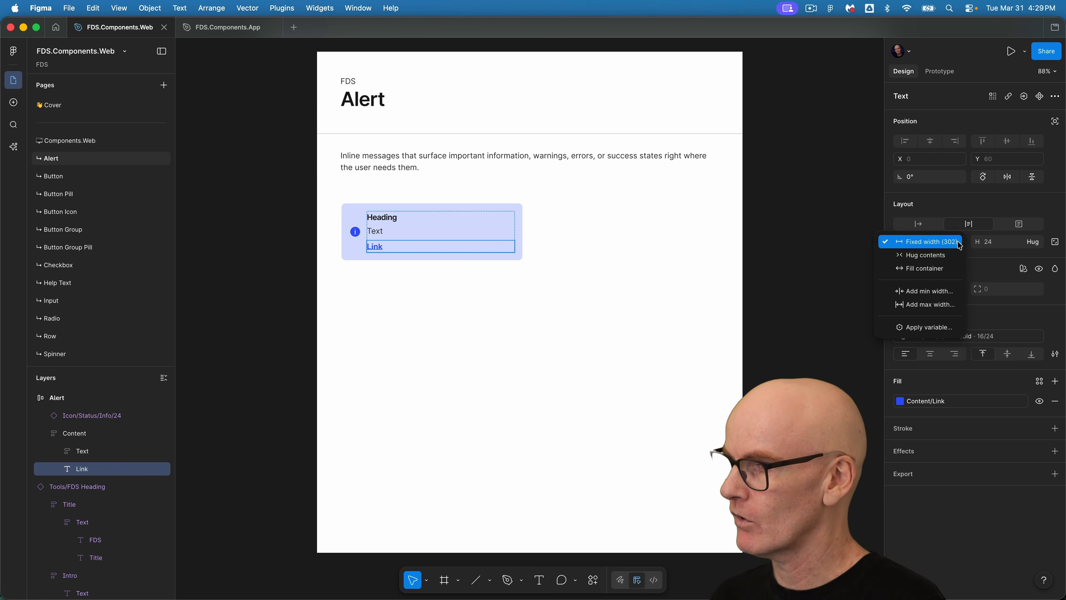
{"action": "left_click", "coordinate": [925, 254]}
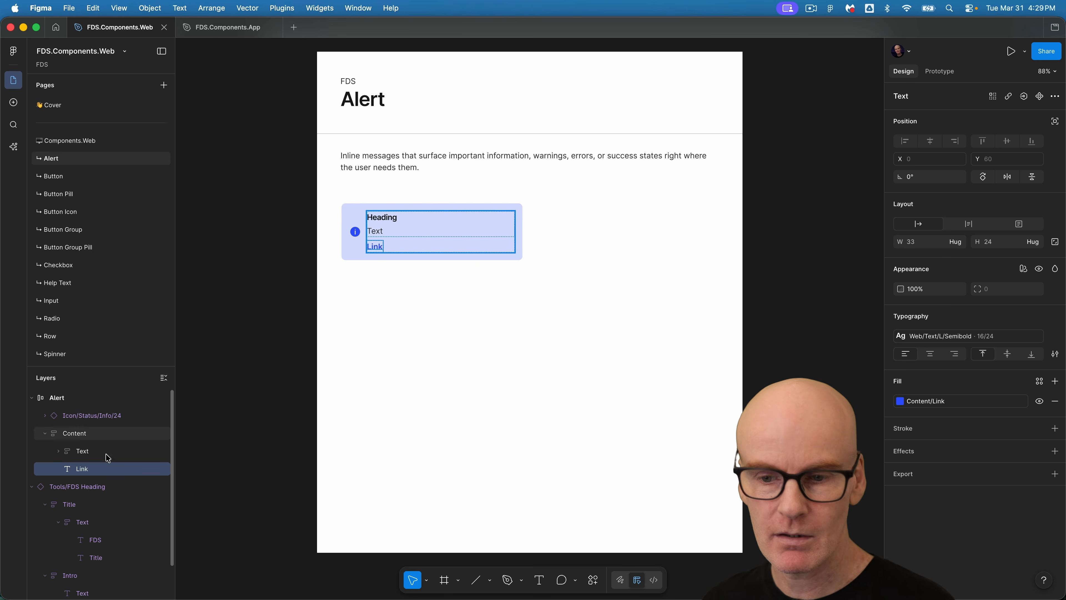
{"action": "key", "text": "super+g"}
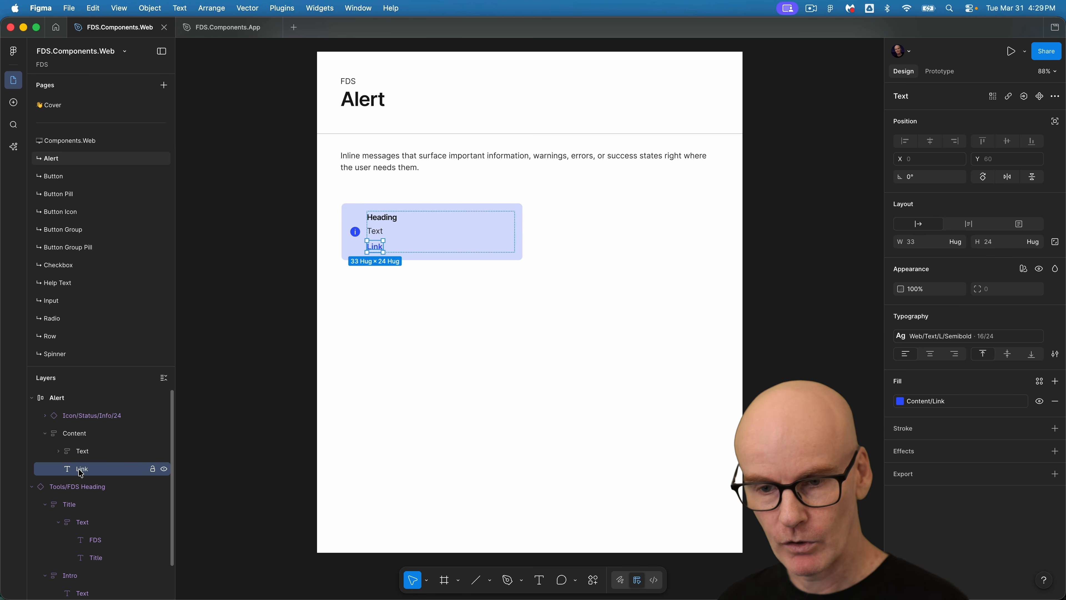
{"action": "double_click", "coordinate": [86, 468]}
{"action": "type", "text": "Actions"}
{"action": "key", "text": "Return"}
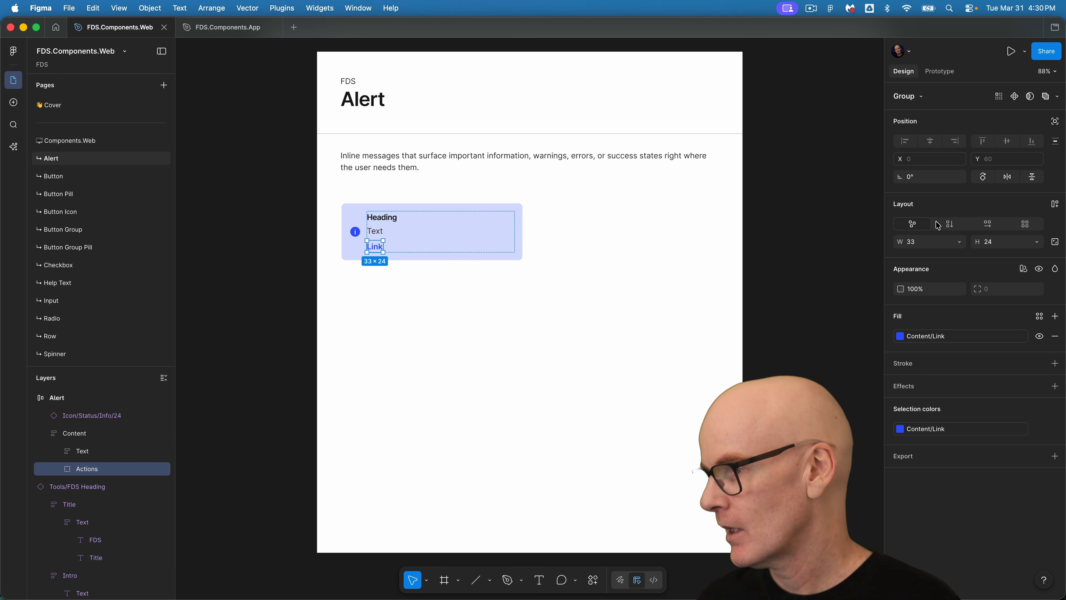
Give the Actions group horizontal auto layout with a 0 gap and top-left alignment.
{"action": "left_click", "coordinate": [988, 224]}
{"action": "left_click", "coordinate": [994, 260]}
{"action": "type", "text": "0"}
{"action": "key", "text": "Return"}
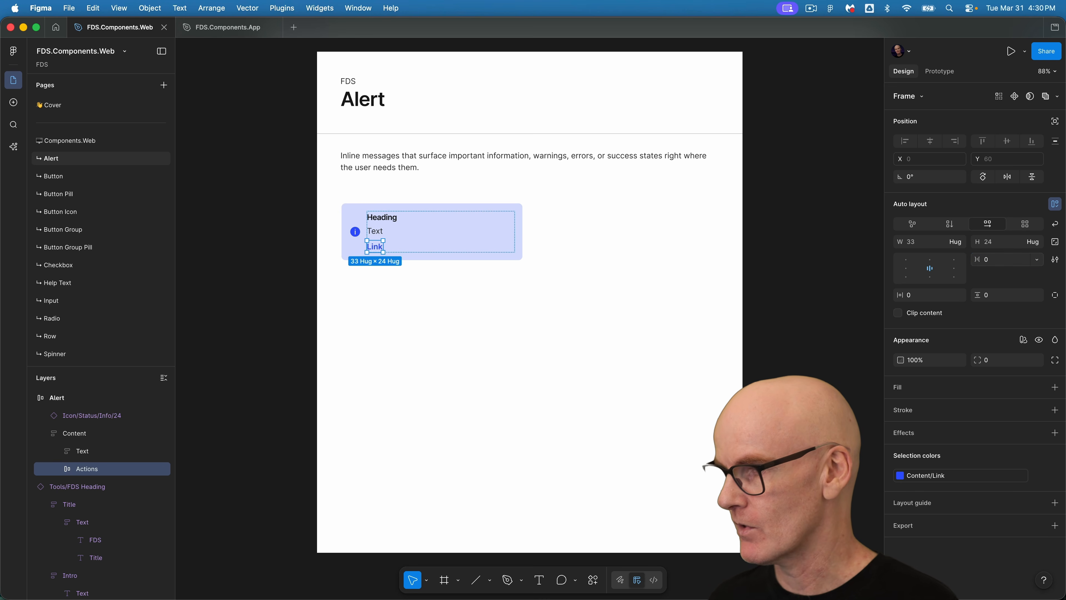
{"action": "left_click", "coordinate": [908, 260]}
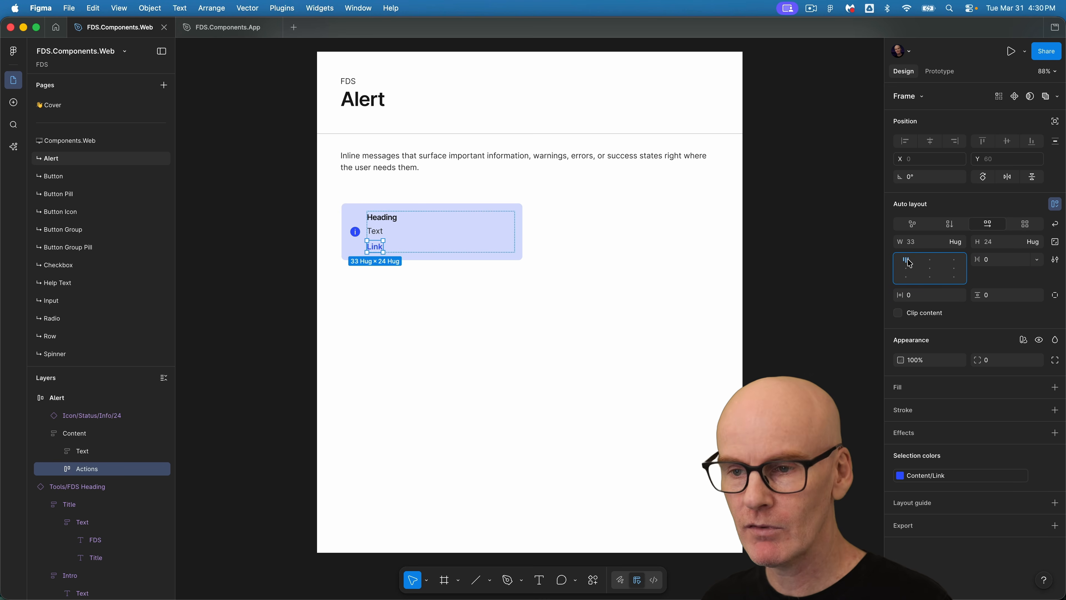
Duplicate the Link text inside the Actions frame.
{"action": "left_click", "coordinate": [59, 468]}
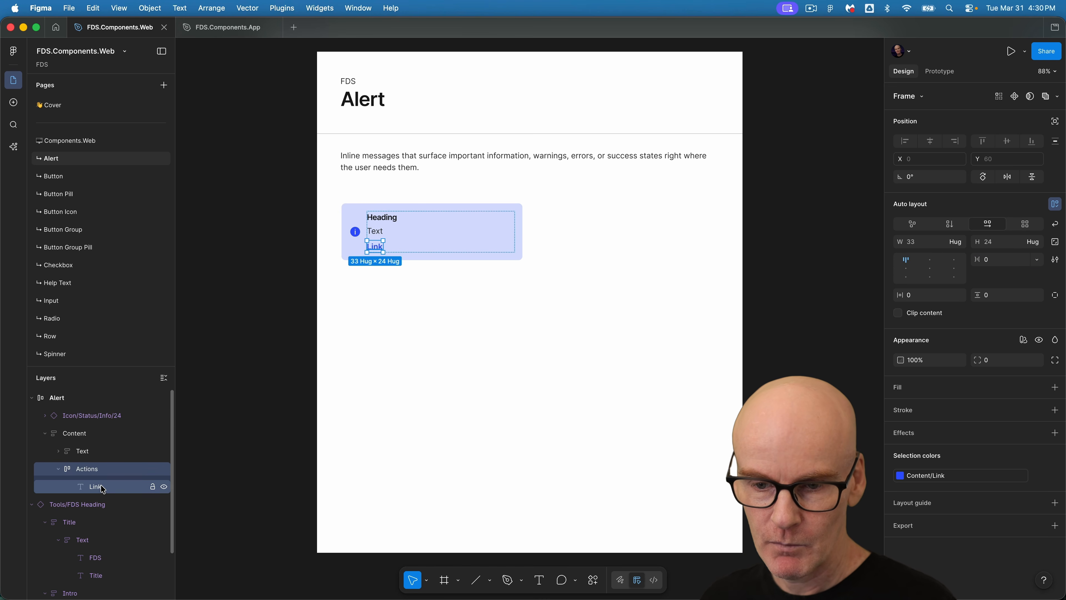
{"action": "left_click", "coordinate": [100, 487]}
{"action": "key", "text": "super+d"}
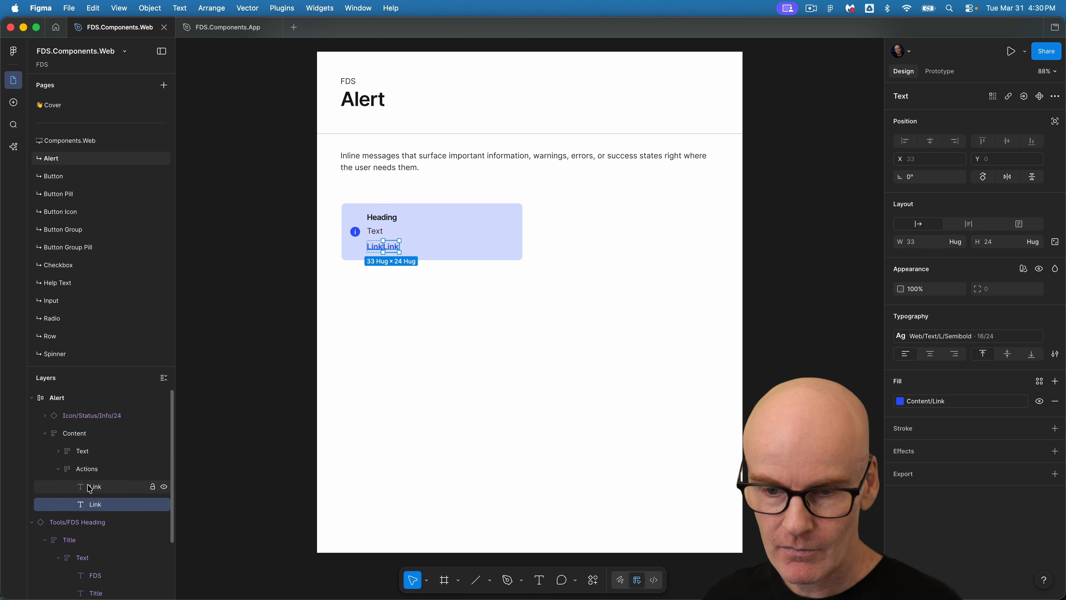
Bind the Actions frame's gap to the Space M variable.
{"action": "key", "text": "shift+Return"}
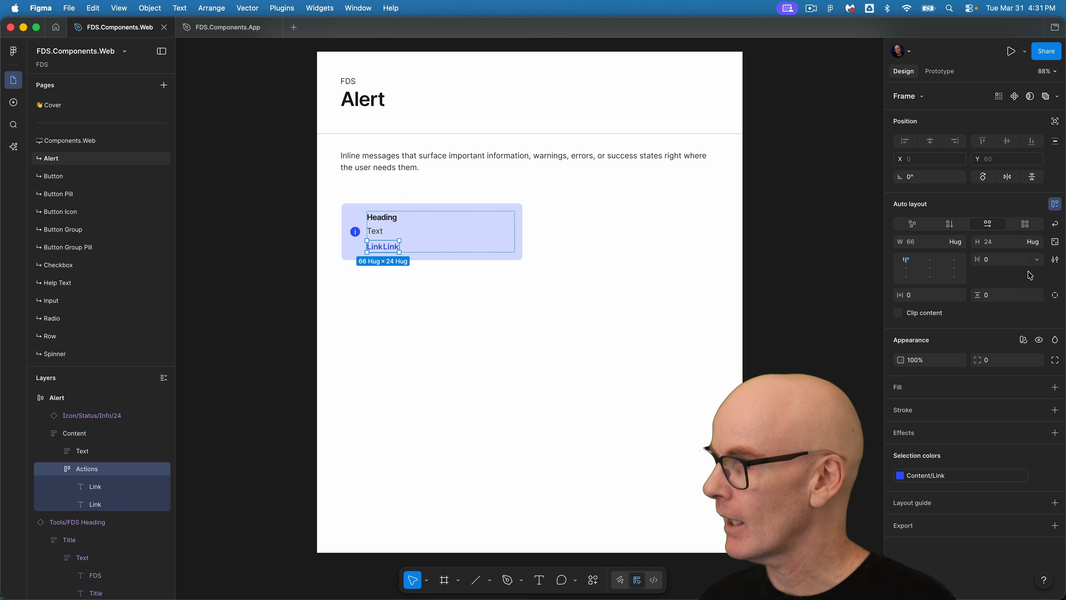
{"action": "left_click", "coordinate": [1037, 259]}
{"action": "left_click", "coordinate": [1001, 296]}
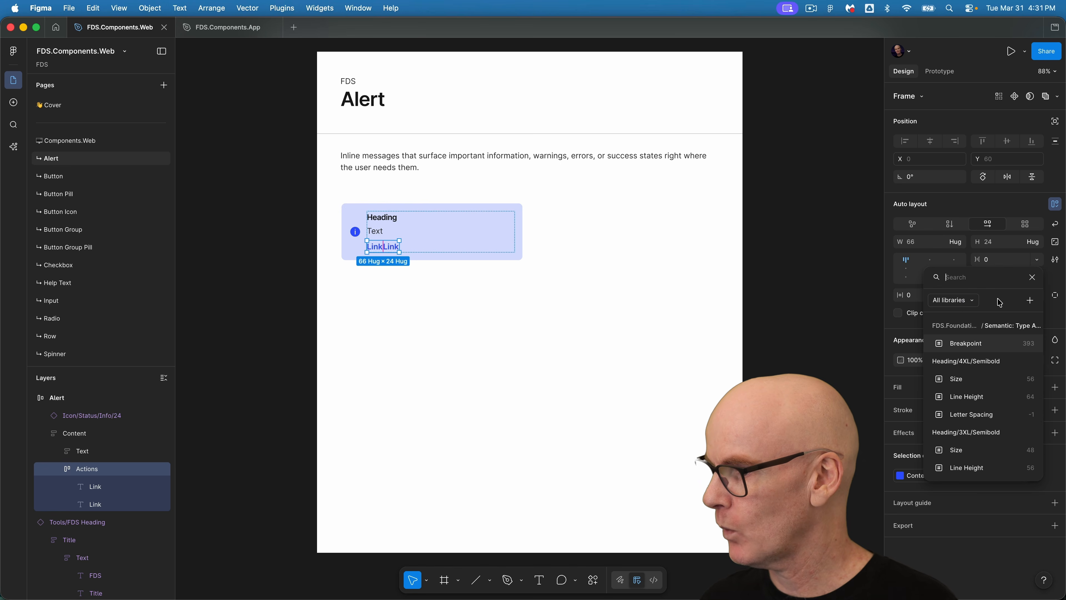
{"action": "type", "text": "space"}
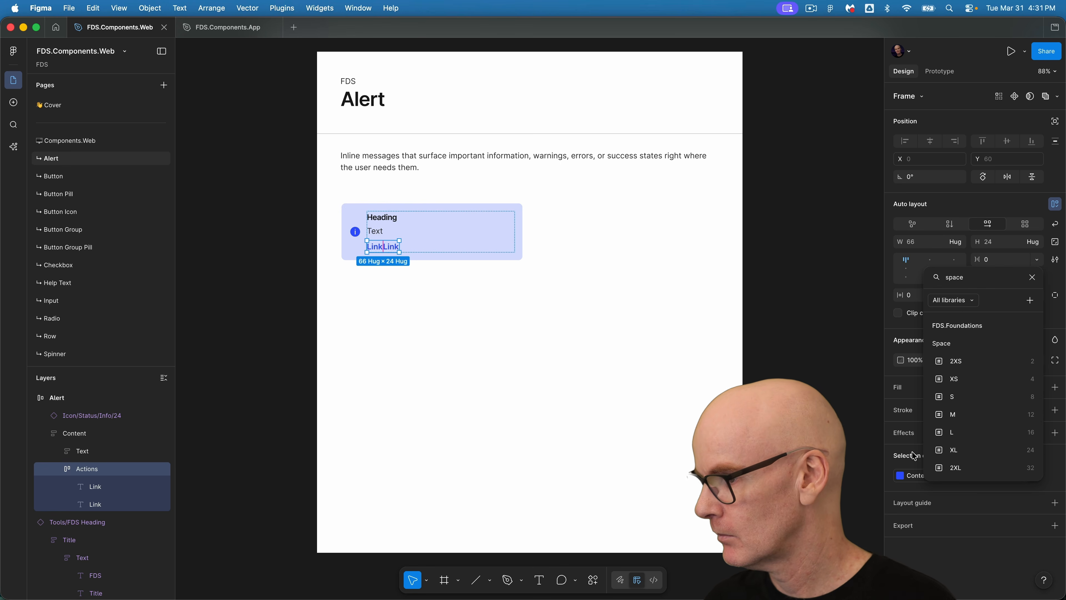
{"action": "left_click", "coordinate": [973, 417]}
Set the Alert frame's auto layout alignment to top-left.
{"action": "left_click", "coordinate": [264, 195]}
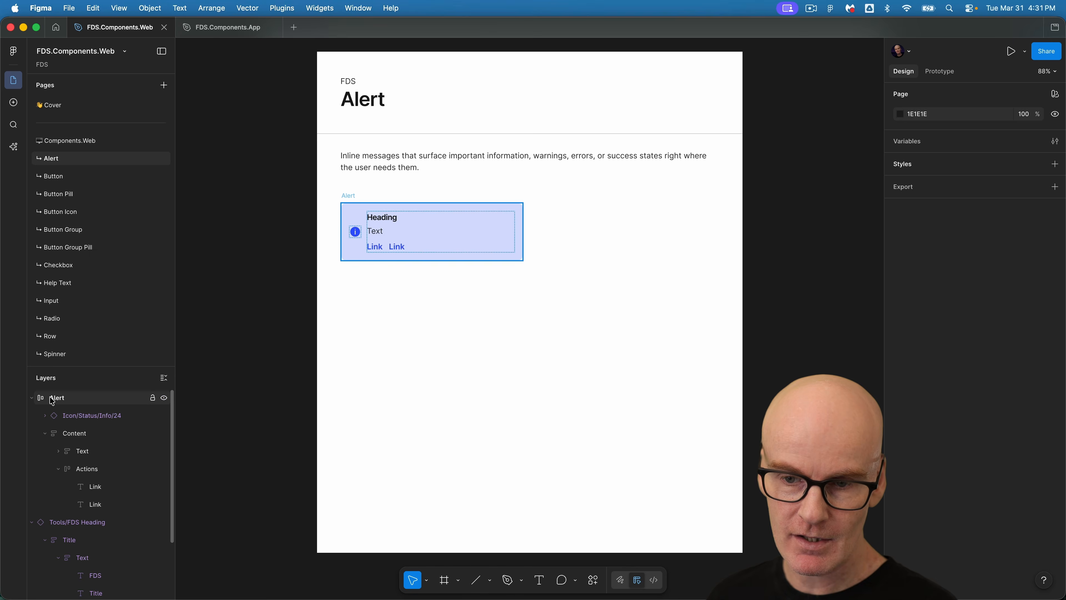
{"action": "left_click", "coordinate": [341, 220]}
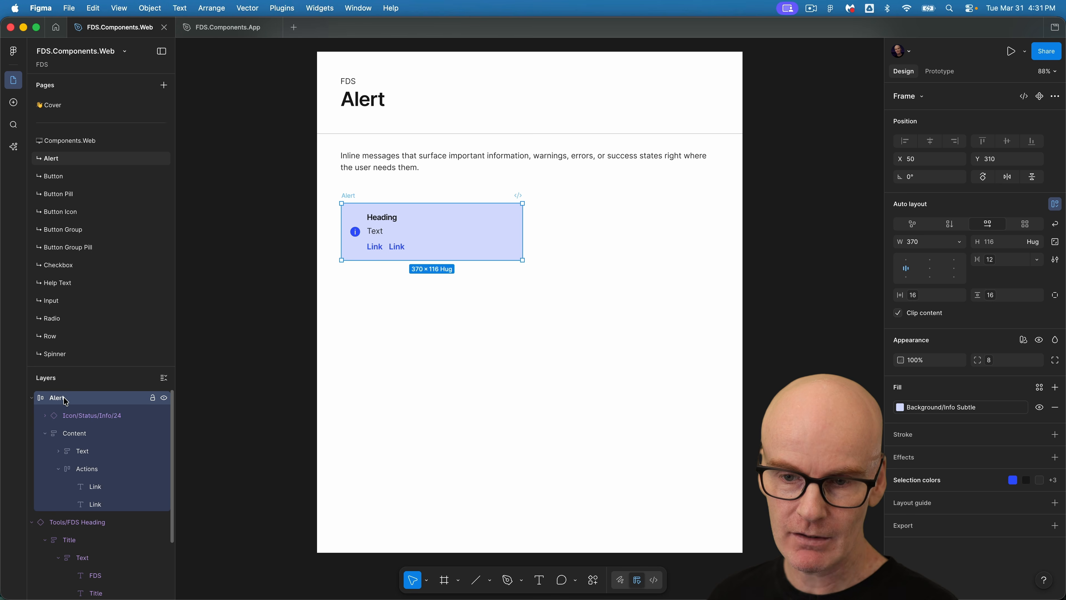
{"action": "left_click", "coordinate": [906, 260]}
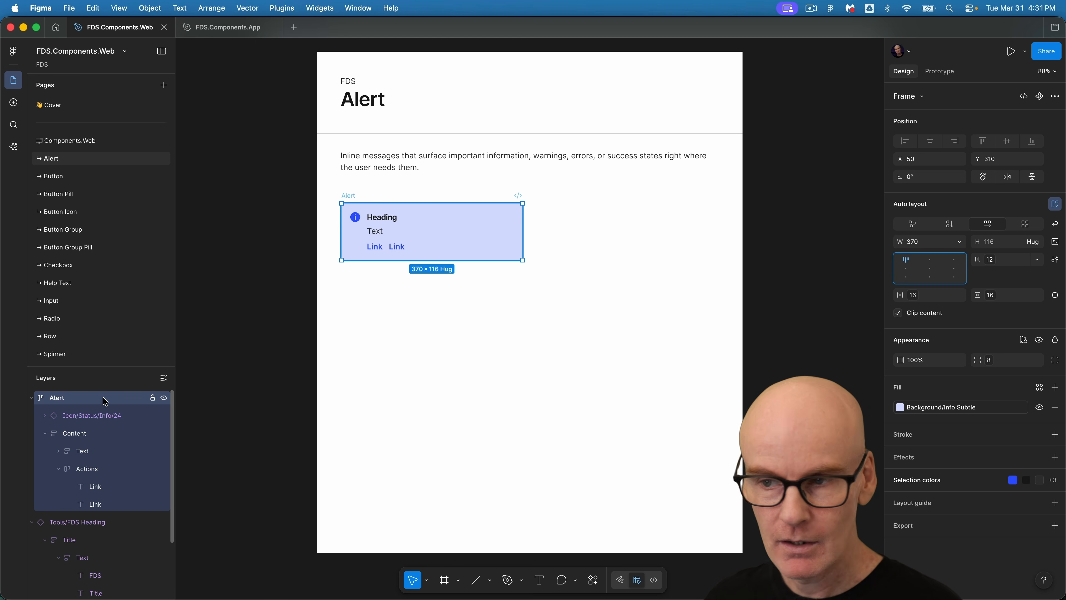
Convert the Alert frame into a component.
{"action": "double_click", "coordinate": [372, 219]}
{"action": "double_click", "coordinate": [372, 218]}
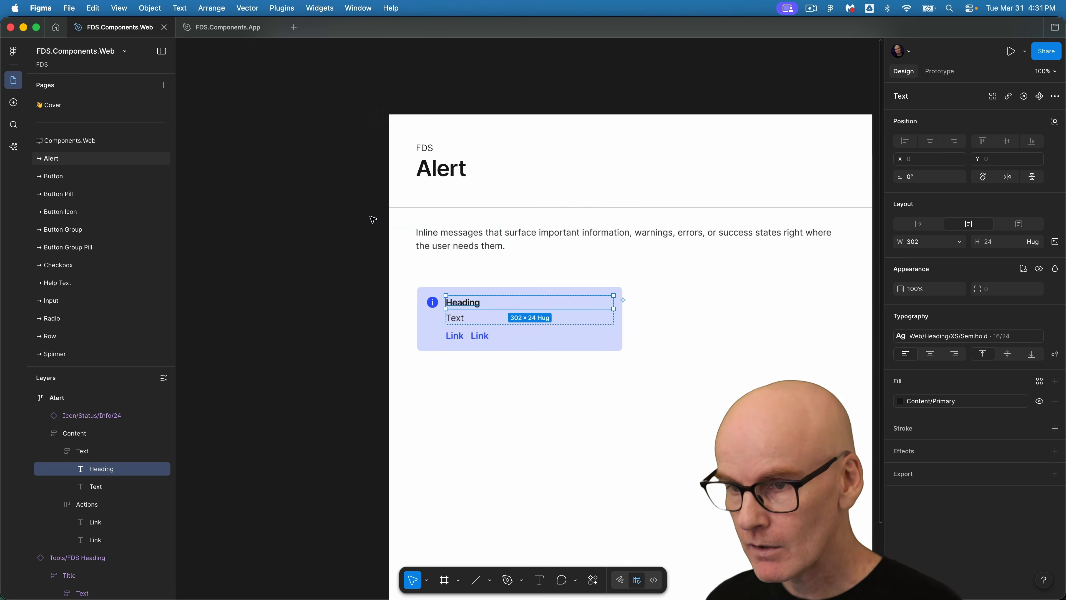
{"action": "scroll", "coordinate": [373, 219], "scroll_direction": "up", "scroll_amount": 5}
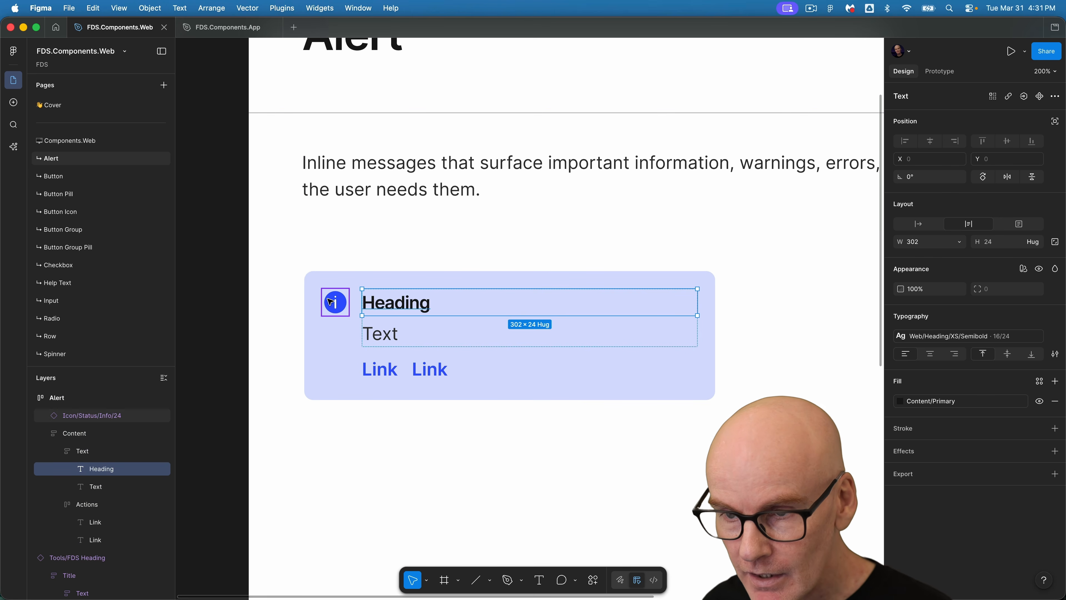
{"action": "key", "text": "Escape"}
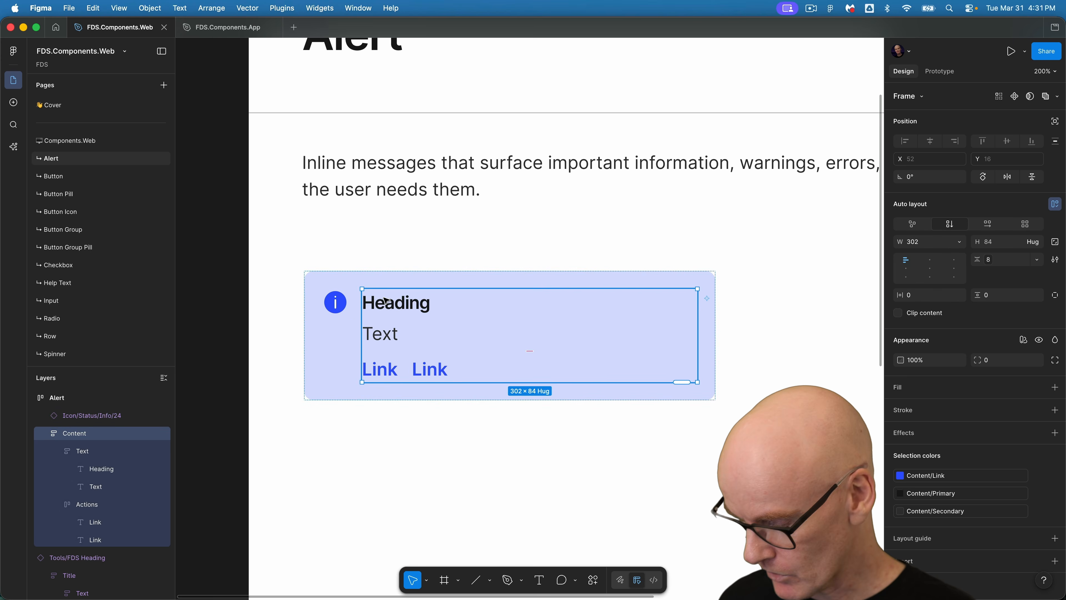
{"action": "key", "text": "shift+0"}
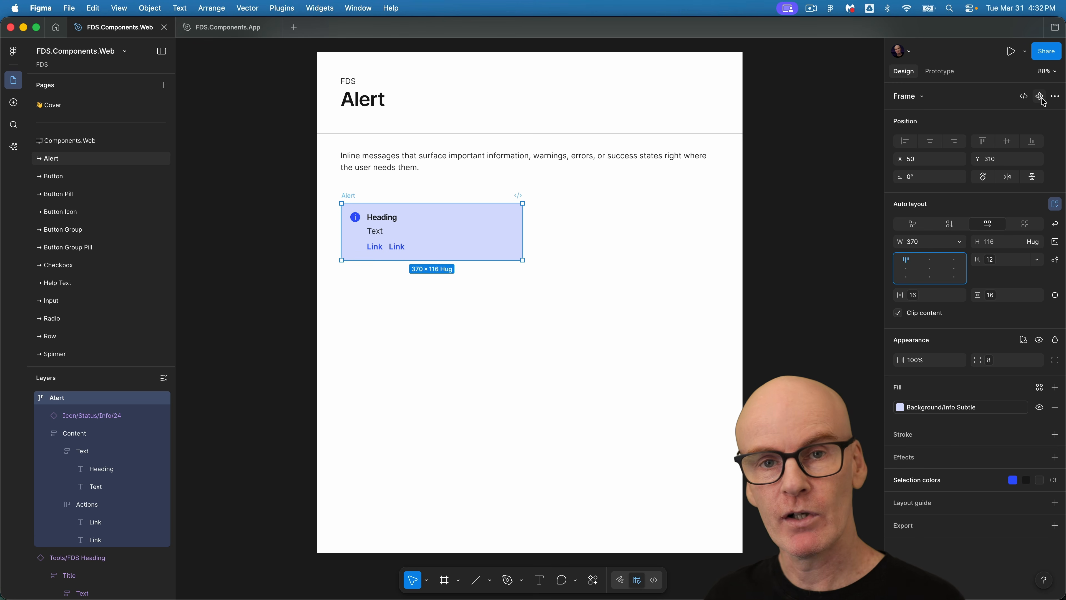
{"action": "left_click", "coordinate": [1040, 98]}
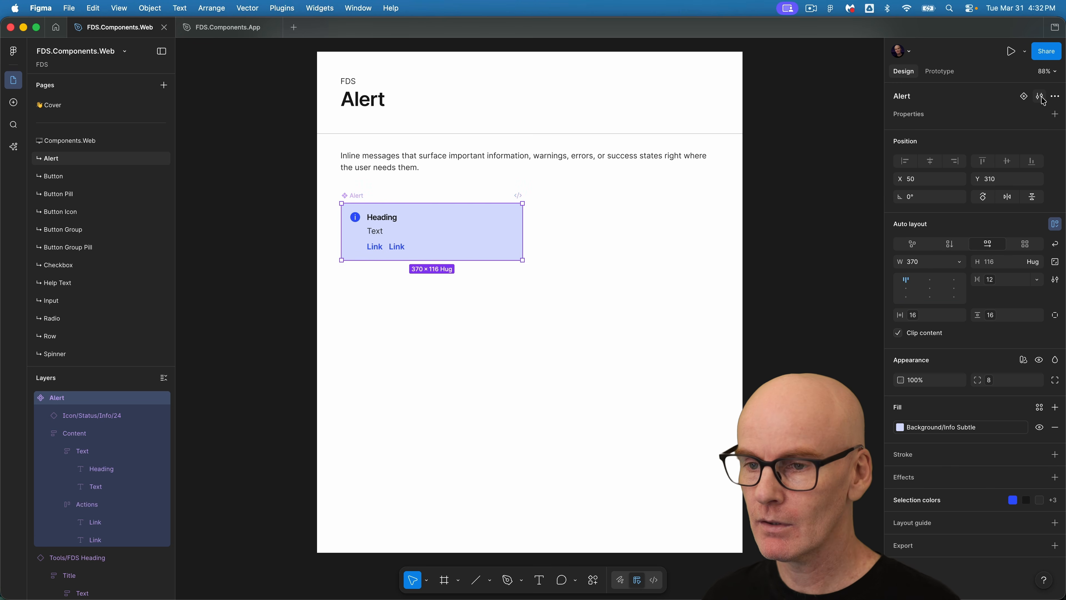
Create a text component property named Heading for the Heading layer.
{"action": "left_click", "coordinate": [386, 221], "text": "super"}
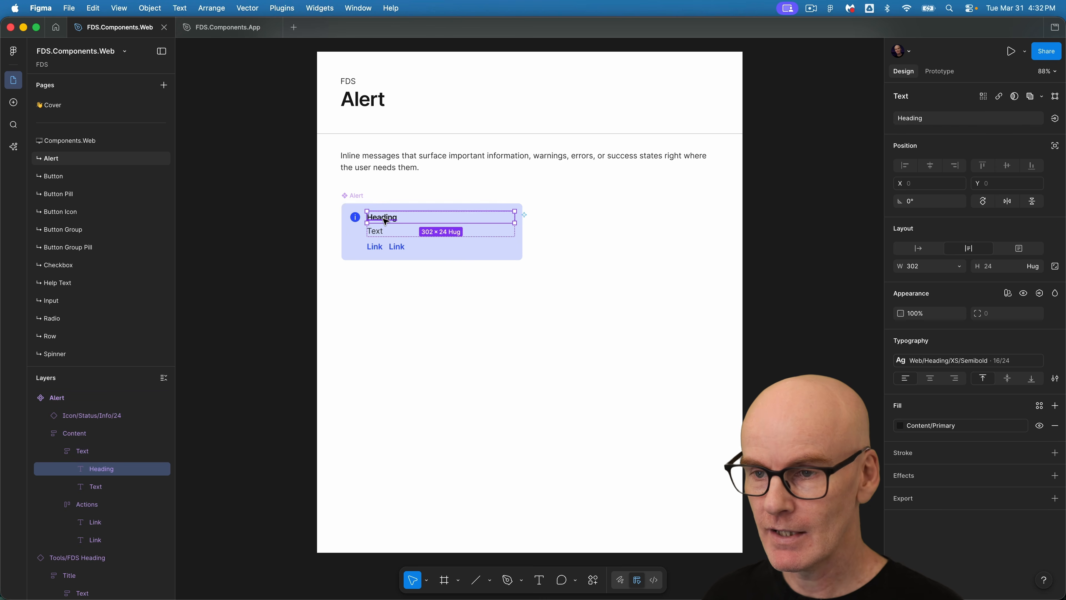
{"action": "left_click", "coordinate": [1054, 119]}
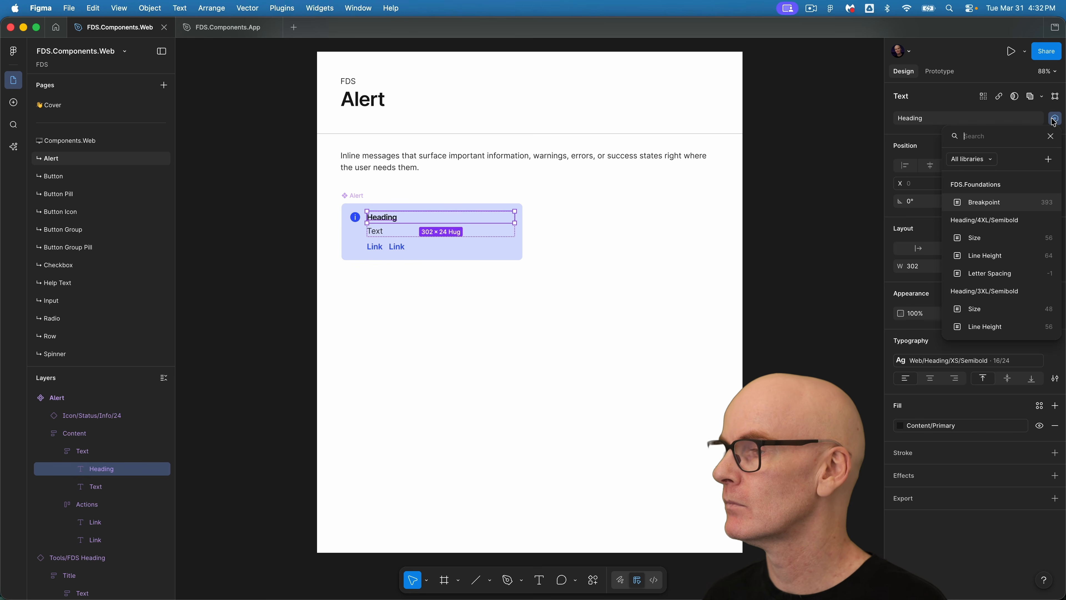
{"action": "left_click", "coordinate": [1048, 159]}
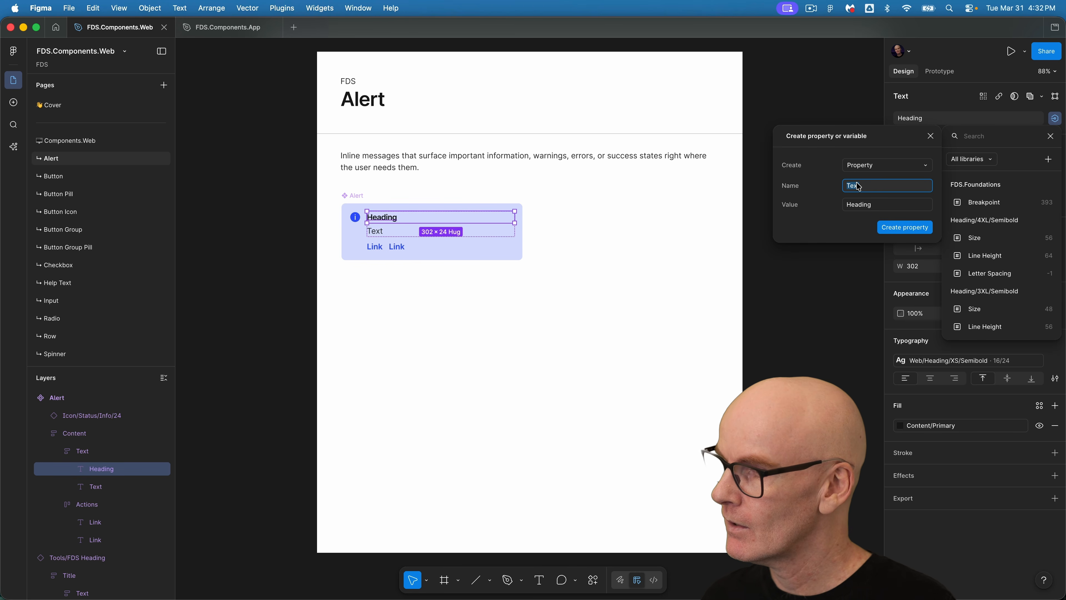
{"action": "type", "text": "Heading"}
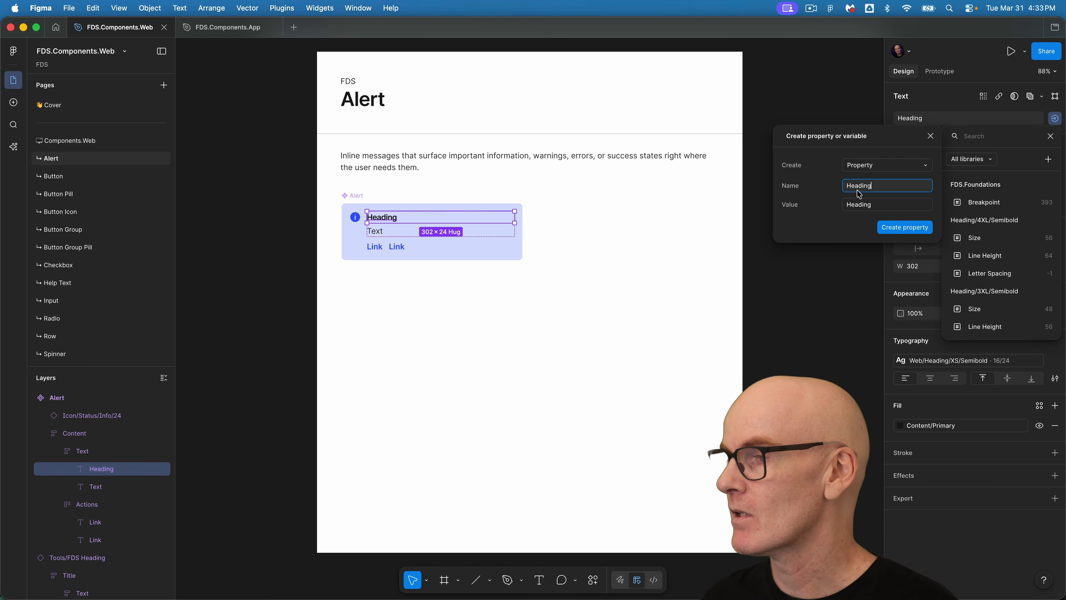
{"action": "left_click", "coordinate": [905, 227]}
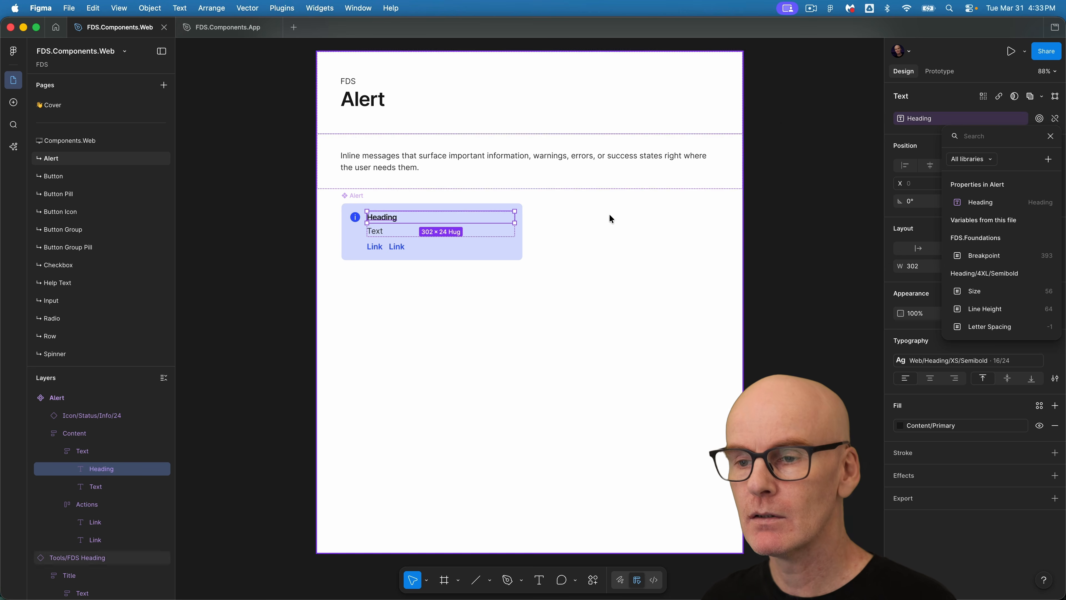
Create a text component property named Text for the Text layer.
{"action": "left_click", "coordinate": [378, 234]}
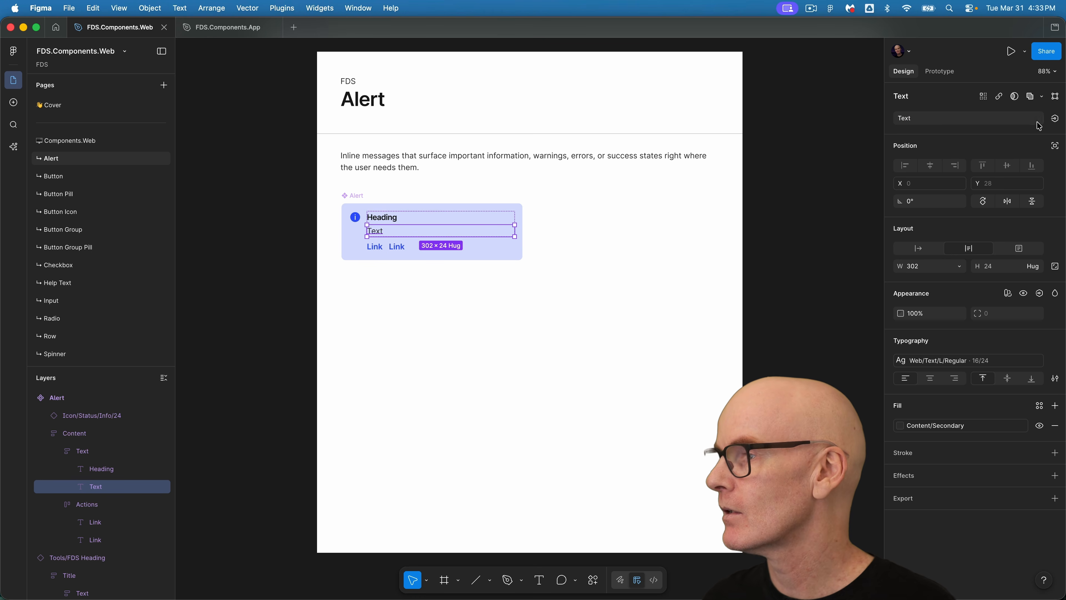
{"action": "left_click", "coordinate": [1054, 118]}
{"action": "left_click", "coordinate": [1049, 160]}
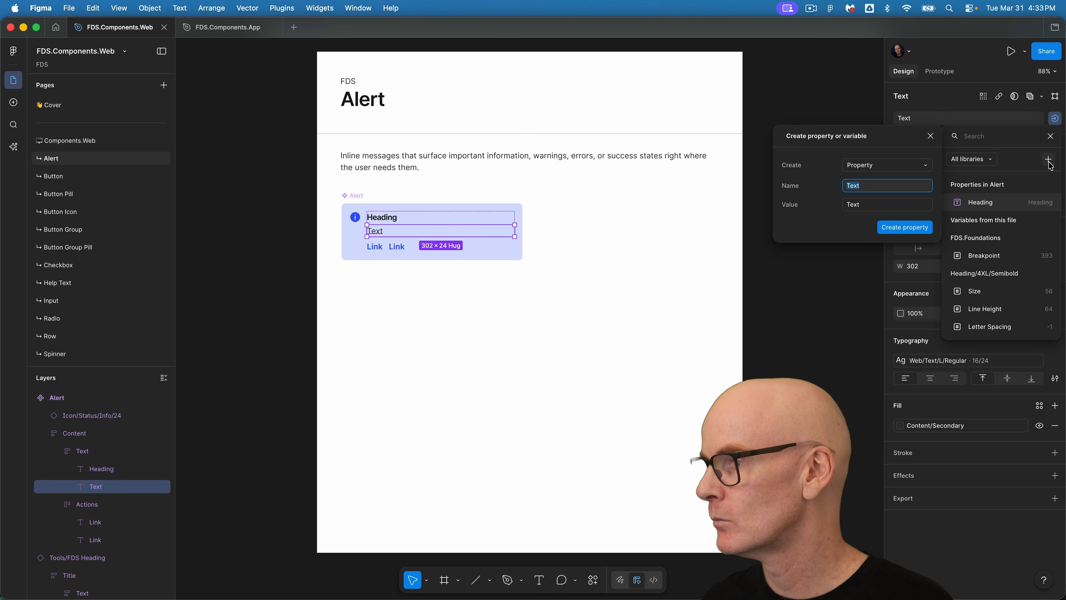
{"action": "left_click", "coordinate": [904, 229]}
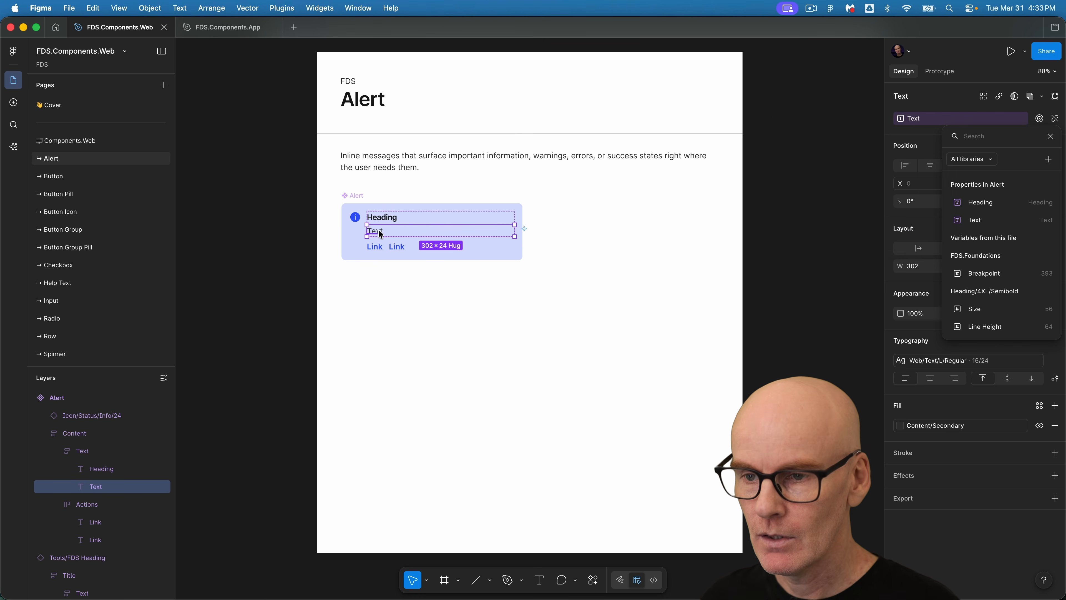
Create a text component property named Link 1 for the first Link text.
{"action": "left_click", "coordinate": [375, 247]}
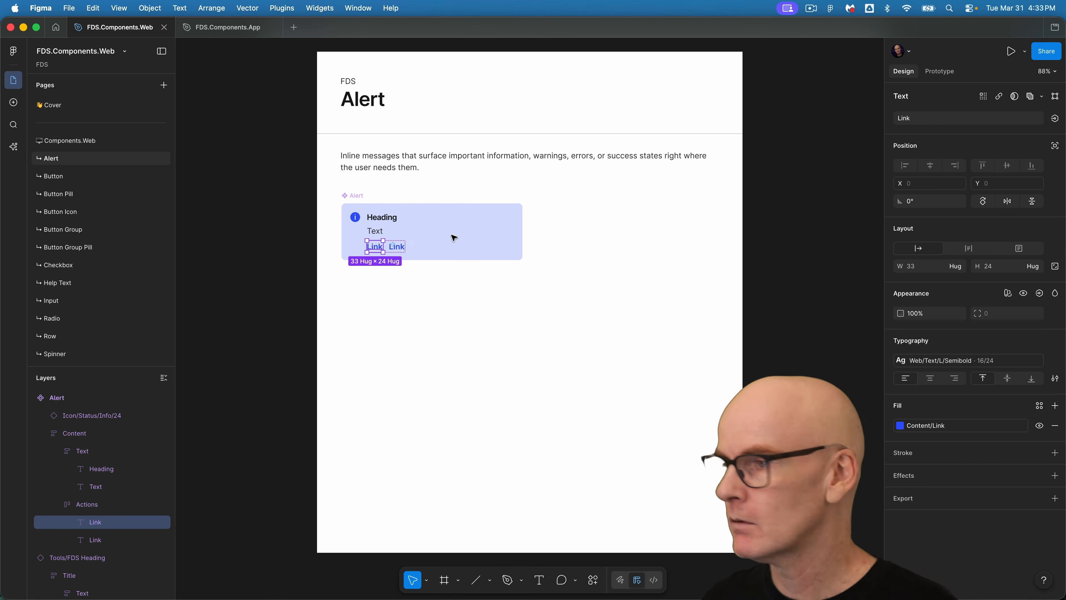
{"action": "left_click", "coordinate": [1054, 118]}
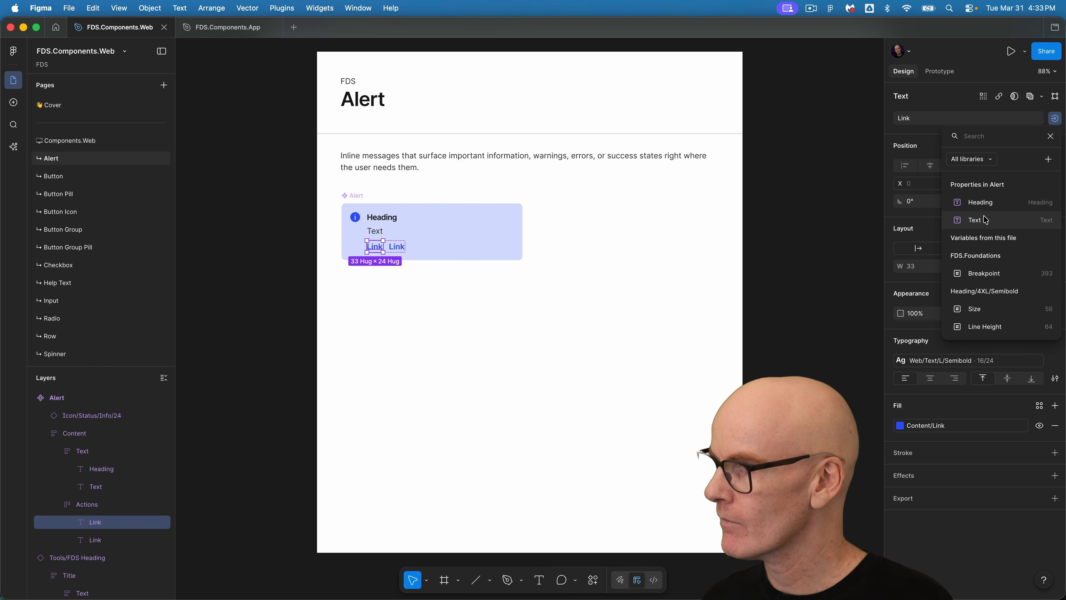
{"action": "left_click", "coordinate": [1048, 160]}
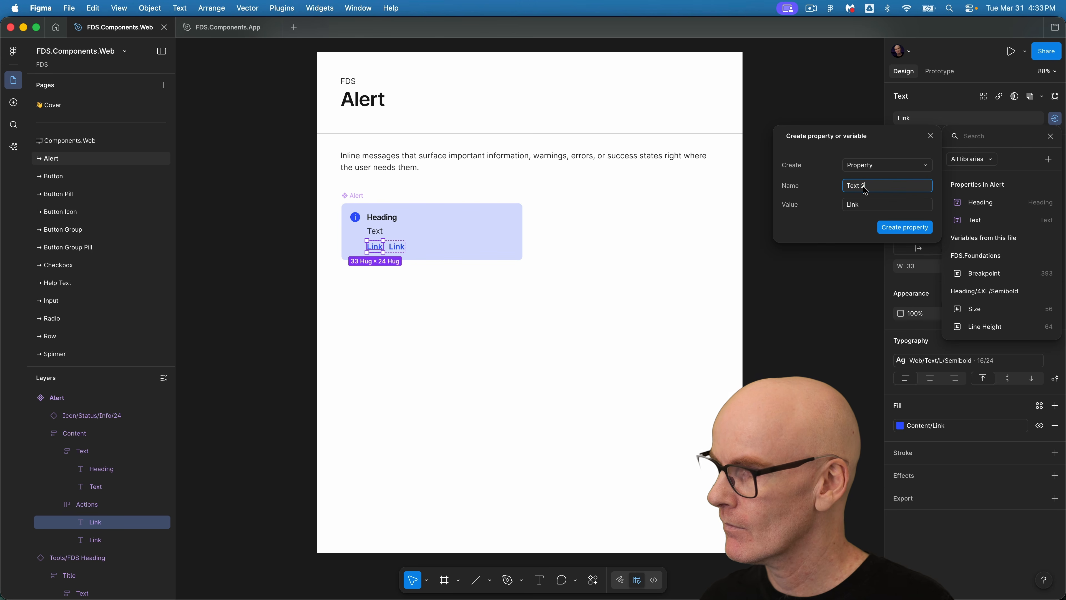
{"action": "type", "text": "Link 1"}
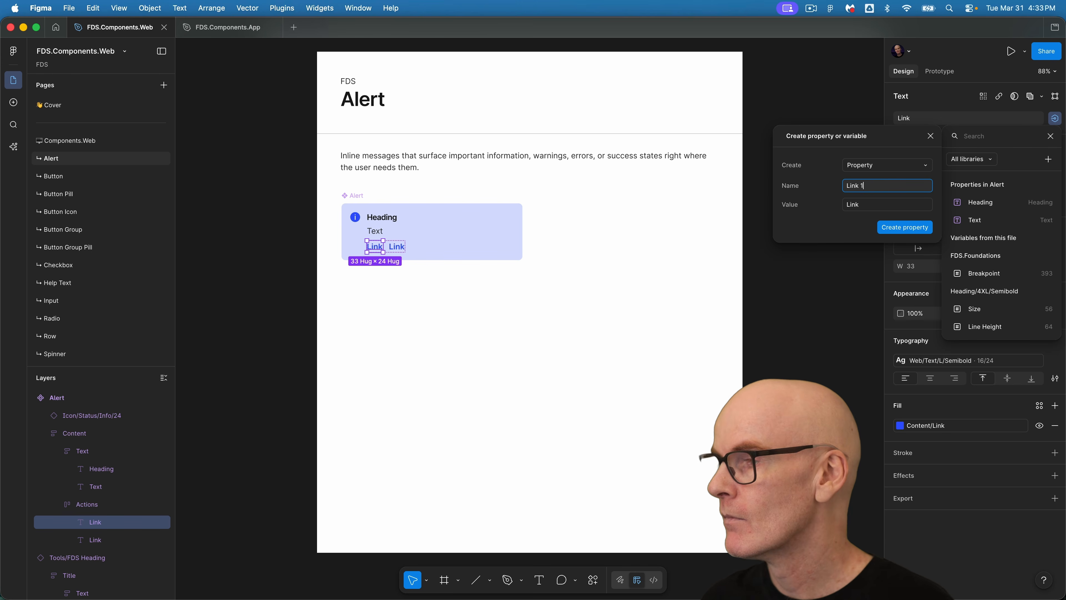
{"action": "left_click", "coordinate": [894, 228]}
Create a text component property named Link 2 for the second Link text.
{"action": "left_click", "coordinate": [395, 247]}
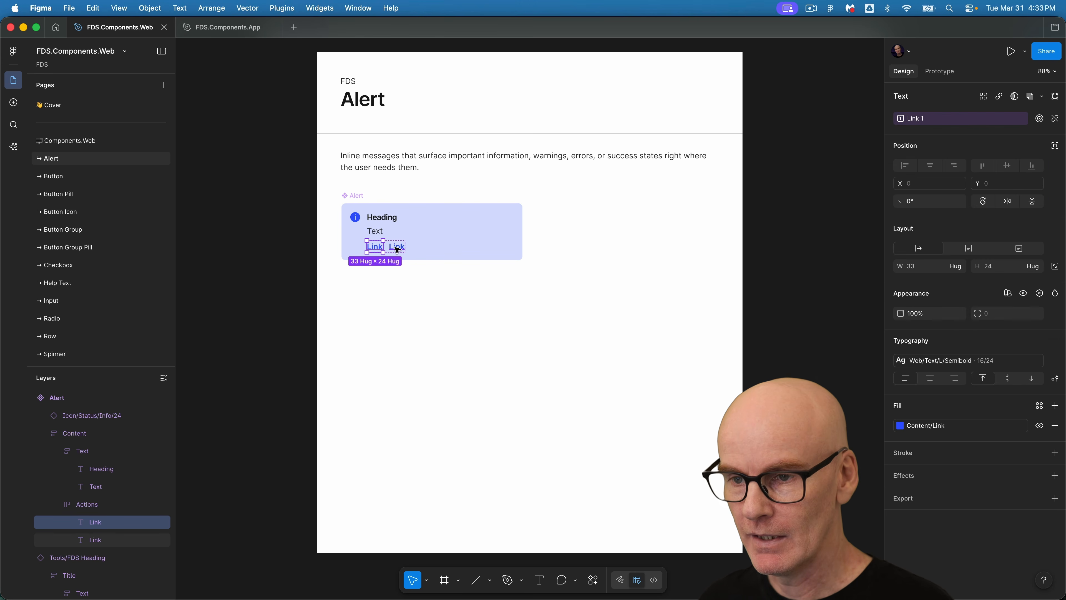
{"action": "left_click", "coordinate": [397, 249]}
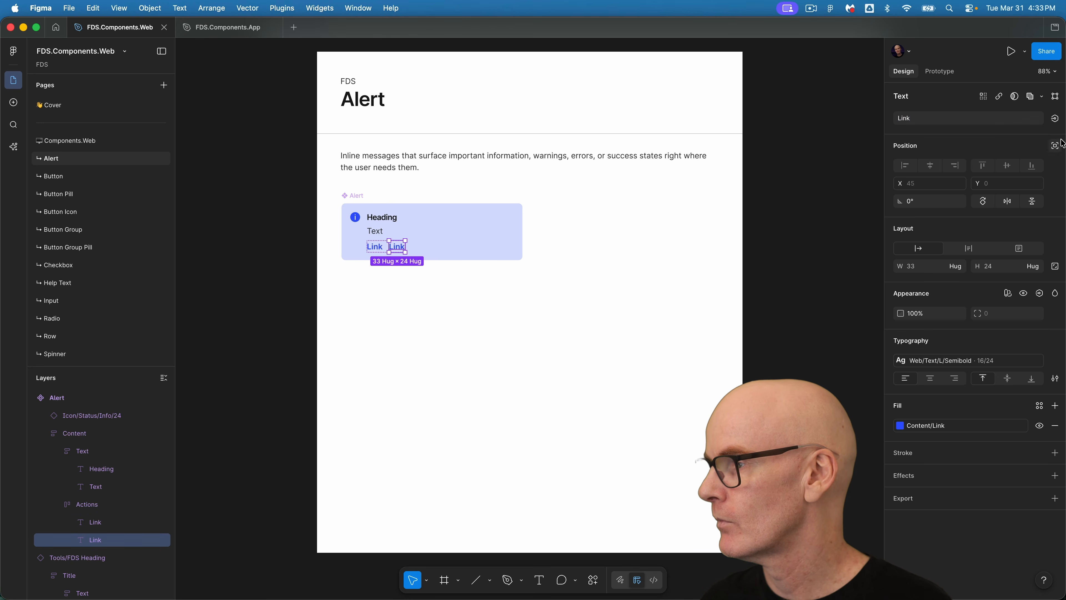
{"action": "left_click", "coordinate": [1054, 119]}
{"action": "left_click", "coordinate": [1050, 160]}
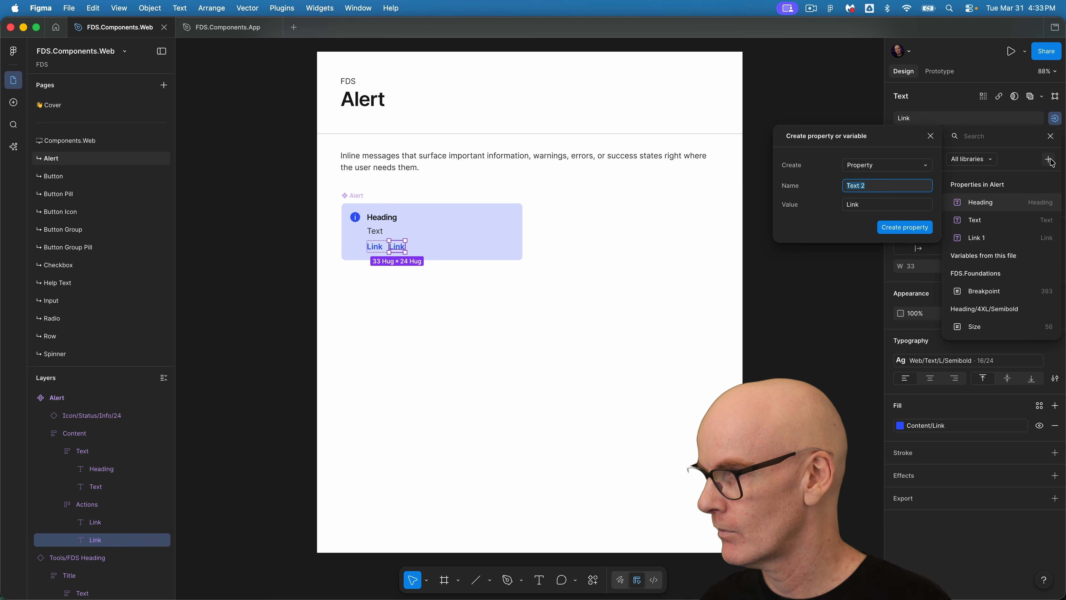
{"action": "type", "text": "Lin"}
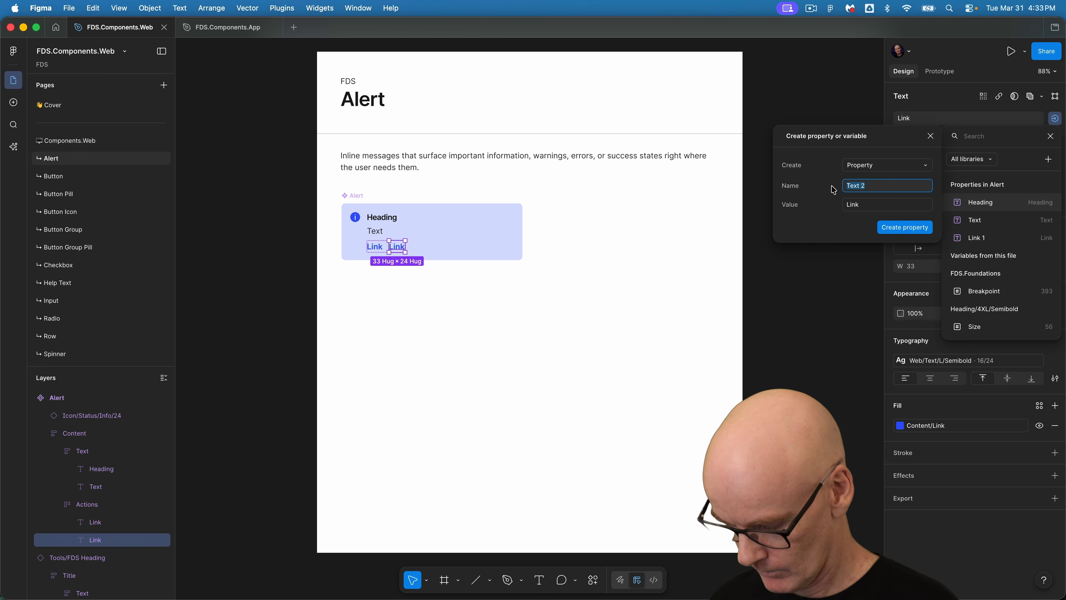
{"action": "type", "text": "k 2"}
{"action": "key", "text": "Return"}
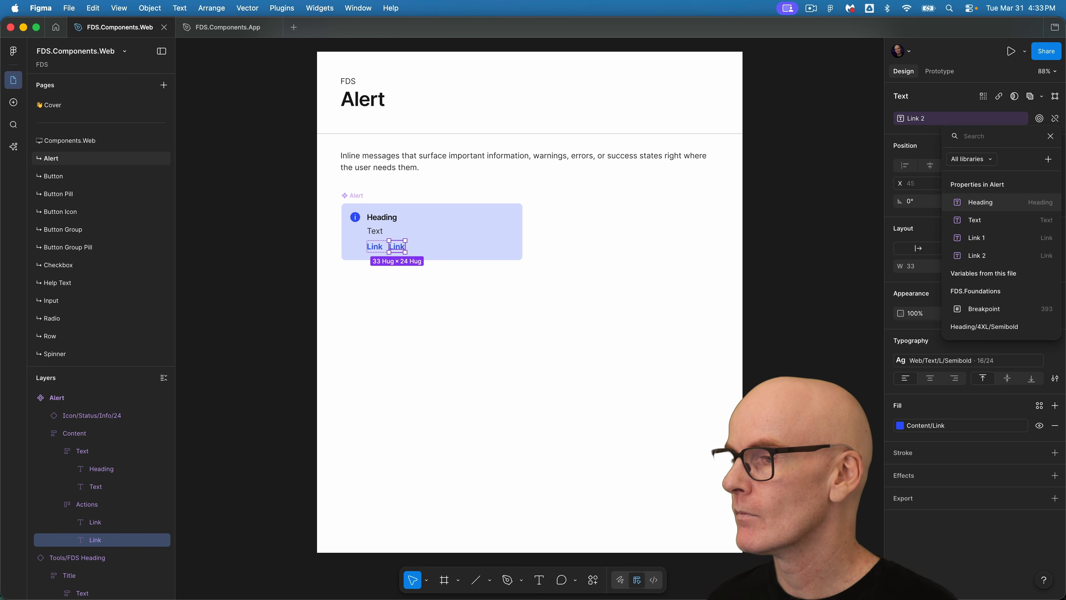
{"action": "key", "text": "Escape"}
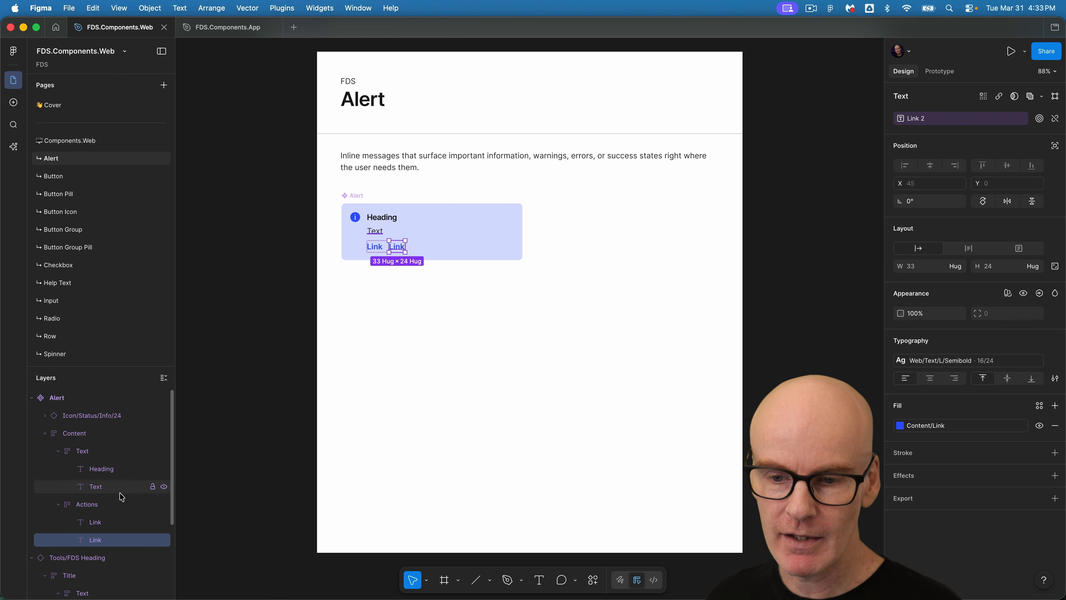
Create a boolean component property named Show Link 2 that controls the second link's visibility.
{"action": "left_click", "coordinate": [111, 504]}
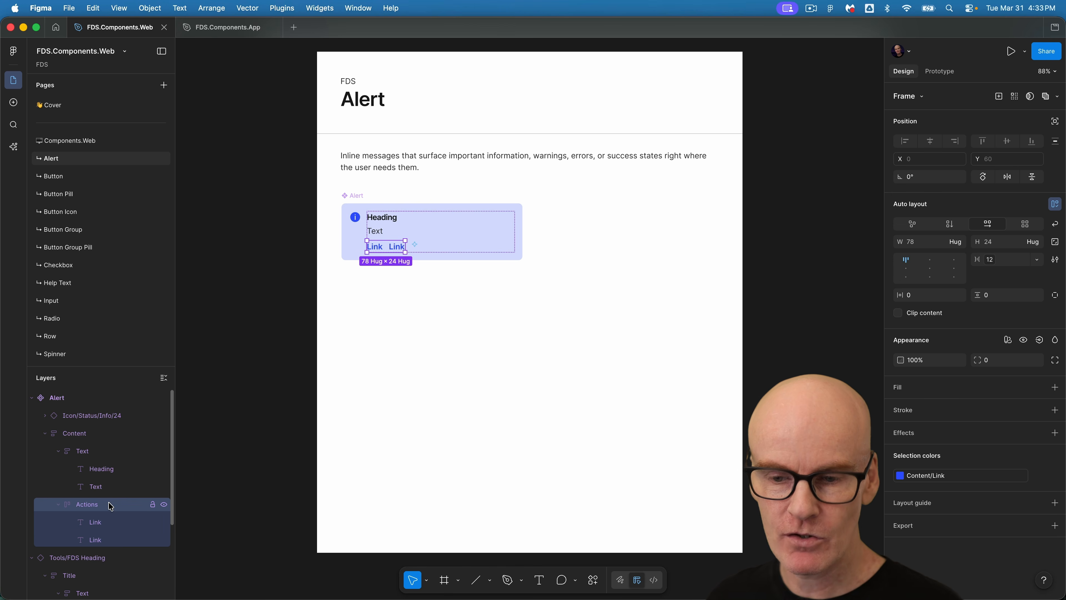
{"action": "left_click", "coordinate": [400, 249]}
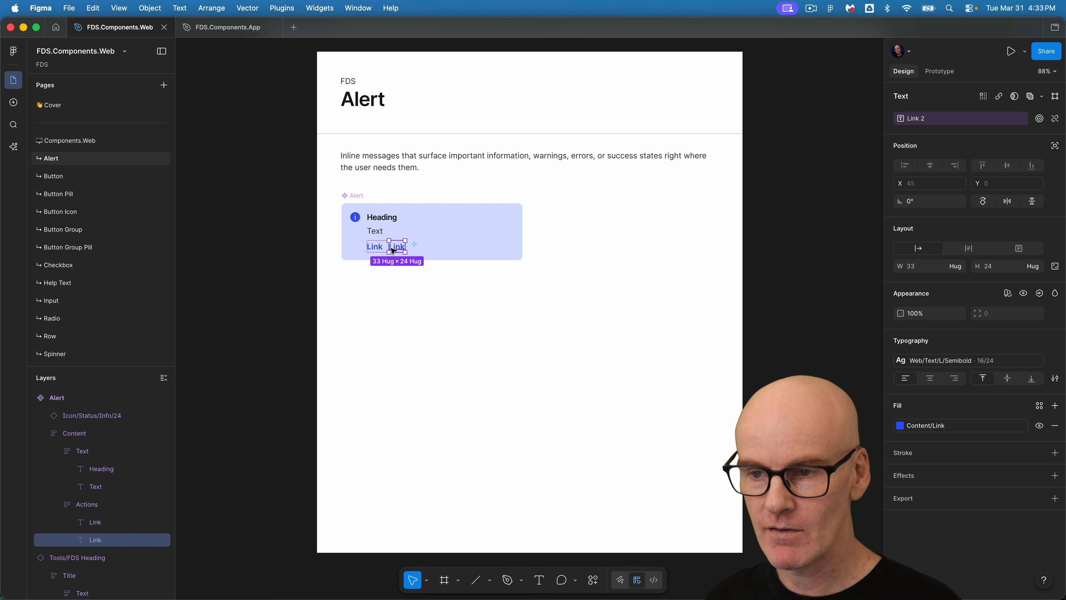
{"action": "left_click", "coordinate": [1040, 293]}
{"action": "left_click", "coordinate": [1033, 334]}
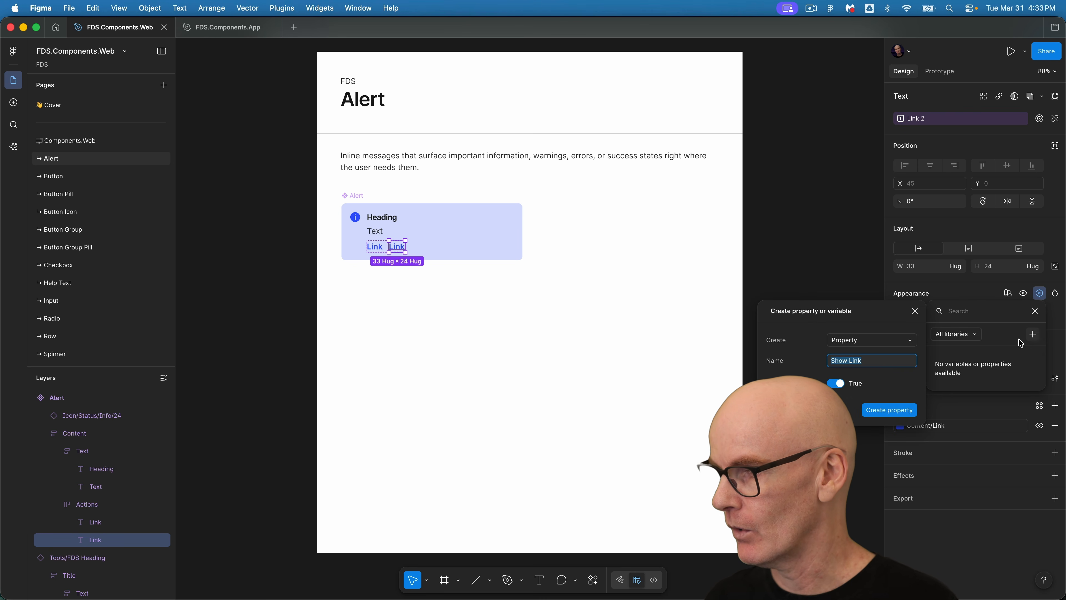
{"action": "left_click", "coordinate": [874, 365]}
{"action": "type", "text": "2"}
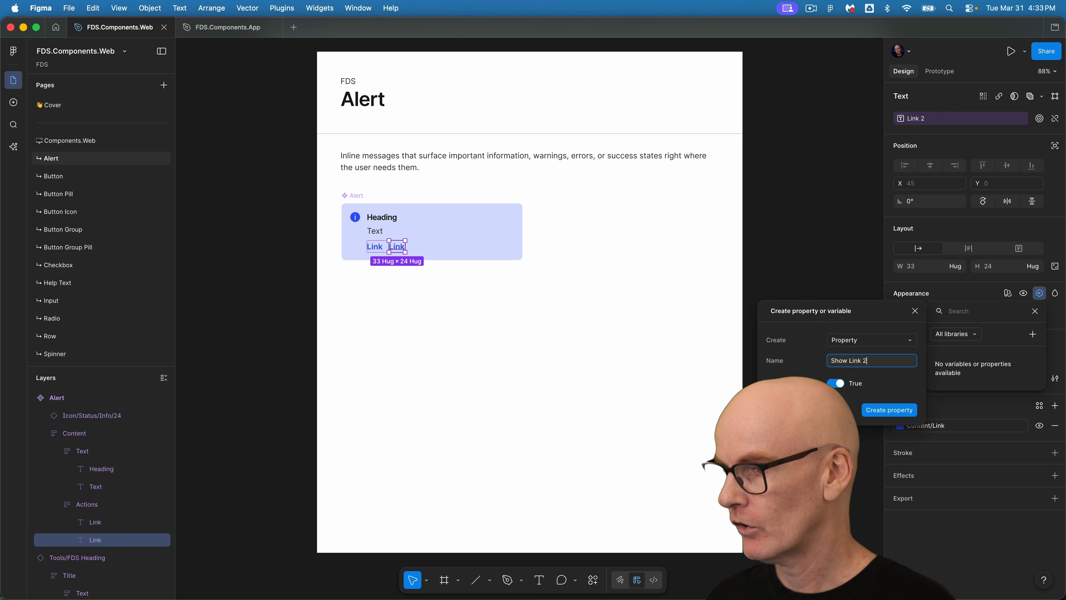
{"action": "left_click", "coordinate": [881, 411]}
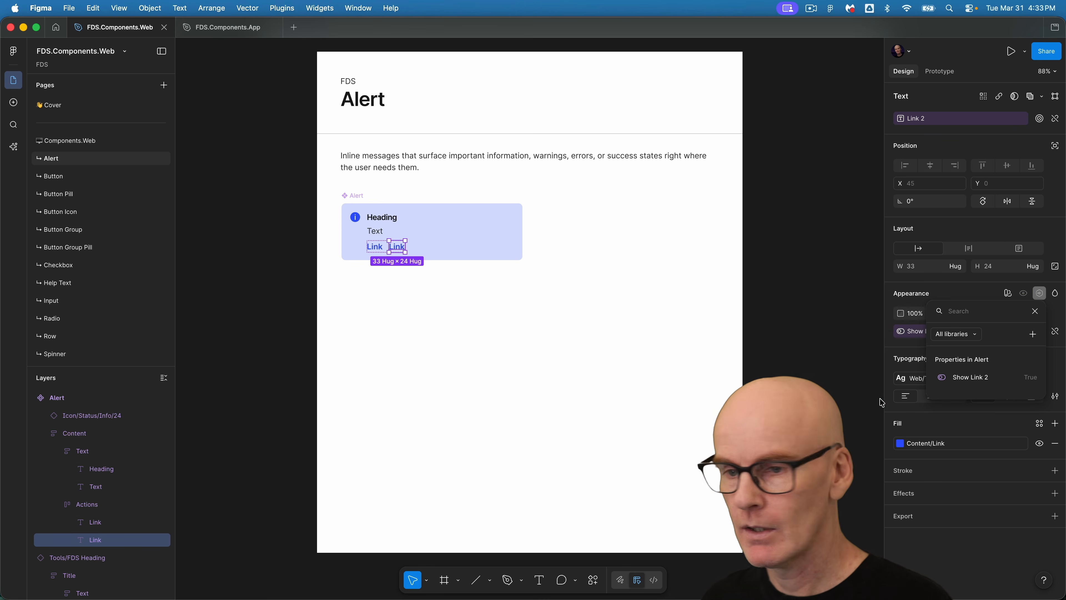
Create a boolean component property named Show Actions that controls the Actions frame's visibility.
{"action": "left_click", "coordinate": [84, 504]}
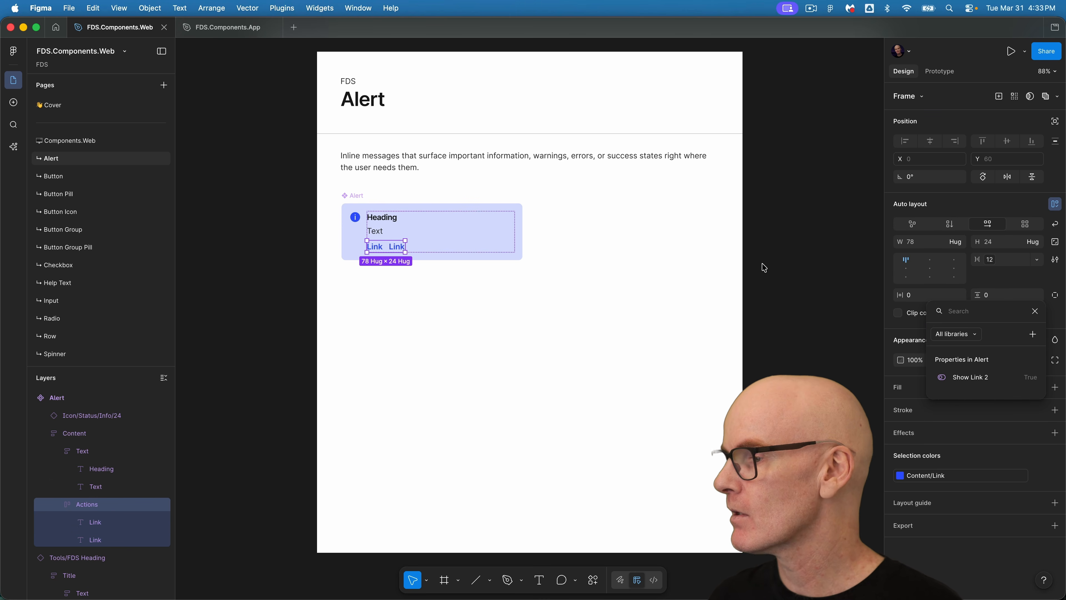
{"action": "left_click", "coordinate": [1033, 334]}
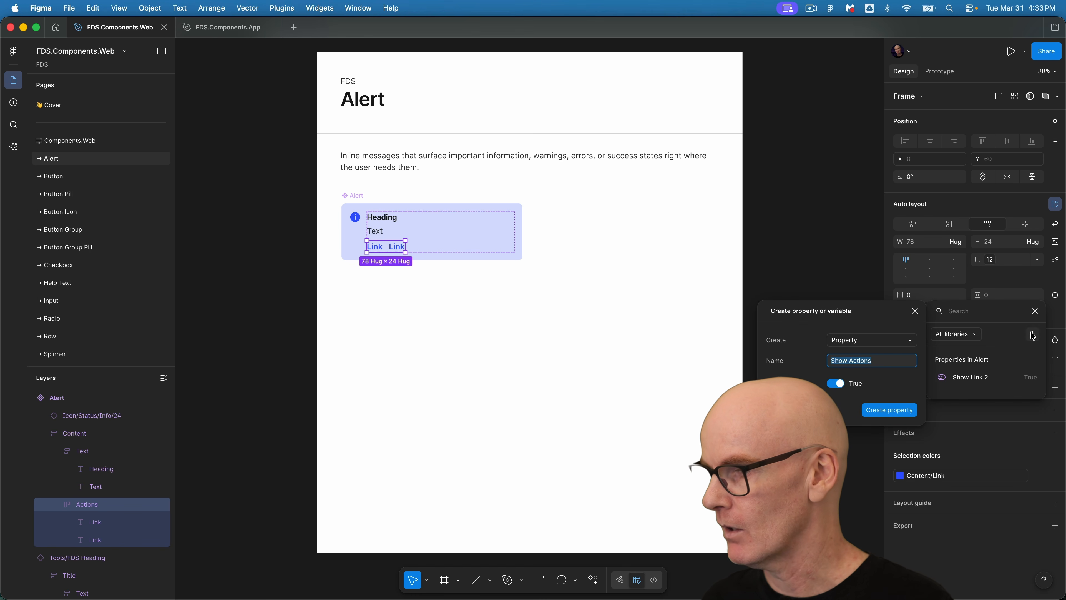
{"action": "left_click", "coordinate": [889, 409]}
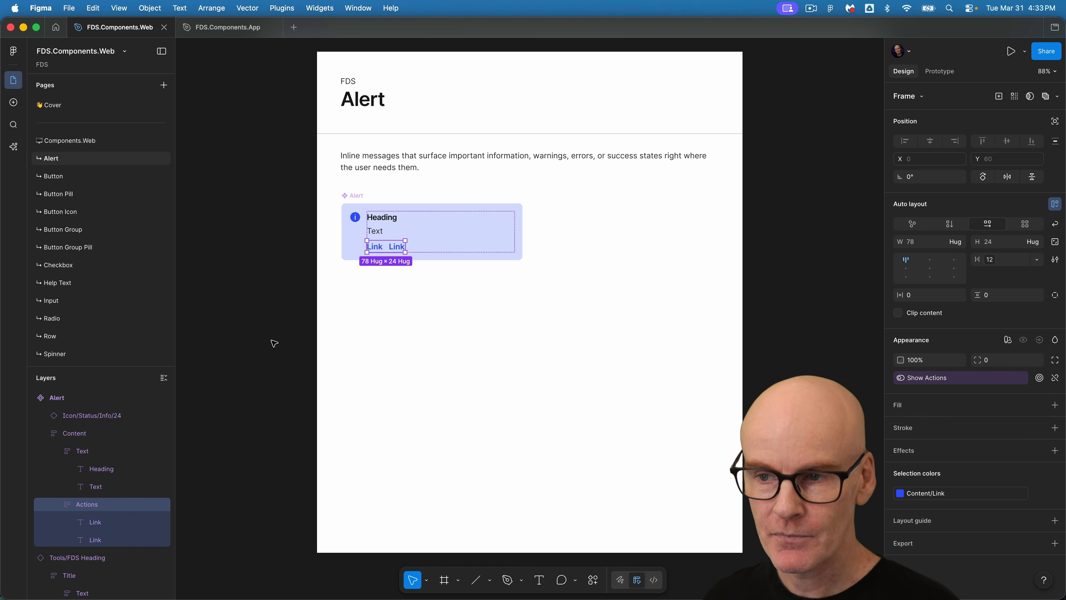
Reorder the Alert's properties so Show Actions follows Text and Show Link 2 sits before Link 2.
{"action": "left_click", "coordinate": [354, 197]}
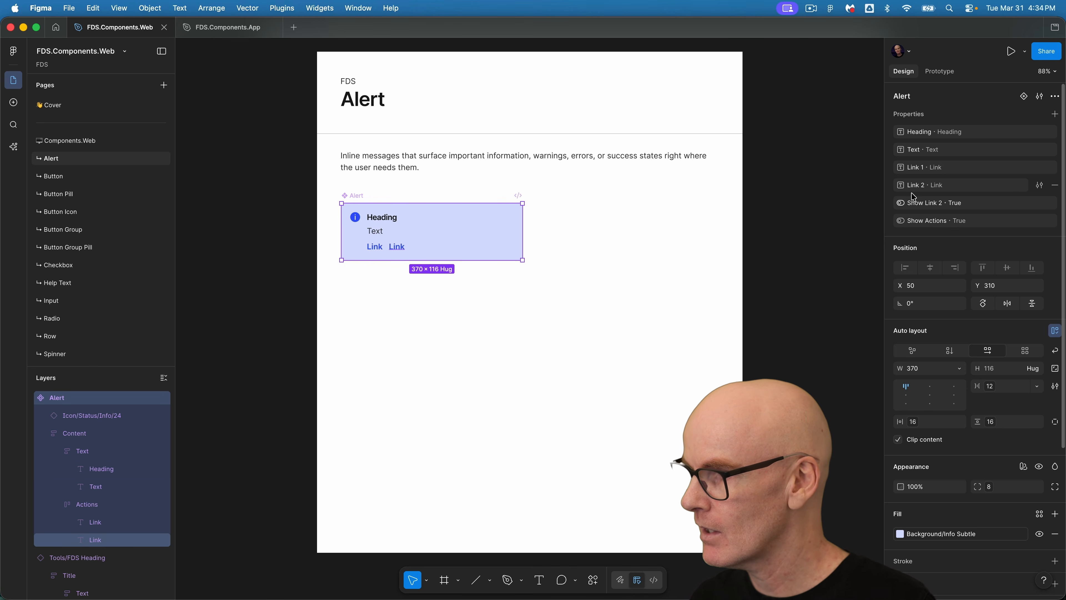
{"action": "left_click_drag", "start_coordinate": [893, 219], "coordinate": [891, 161]}
{"action": "left_click_drag", "start_coordinate": [890, 220], "coordinate": [898, 205]}
Try to narrow the Alert component's width by resizing it.
{"action": "left_click", "coordinate": [259, 216]}
{"action": "left_click", "coordinate": [421, 228]}
{"action": "left_click_drag", "start_coordinate": [521, 215], "coordinate": [385, 221]}
{"action": "key", "text": "ctrl+z"}
{"action": "left_click", "coordinate": [236, 215]}
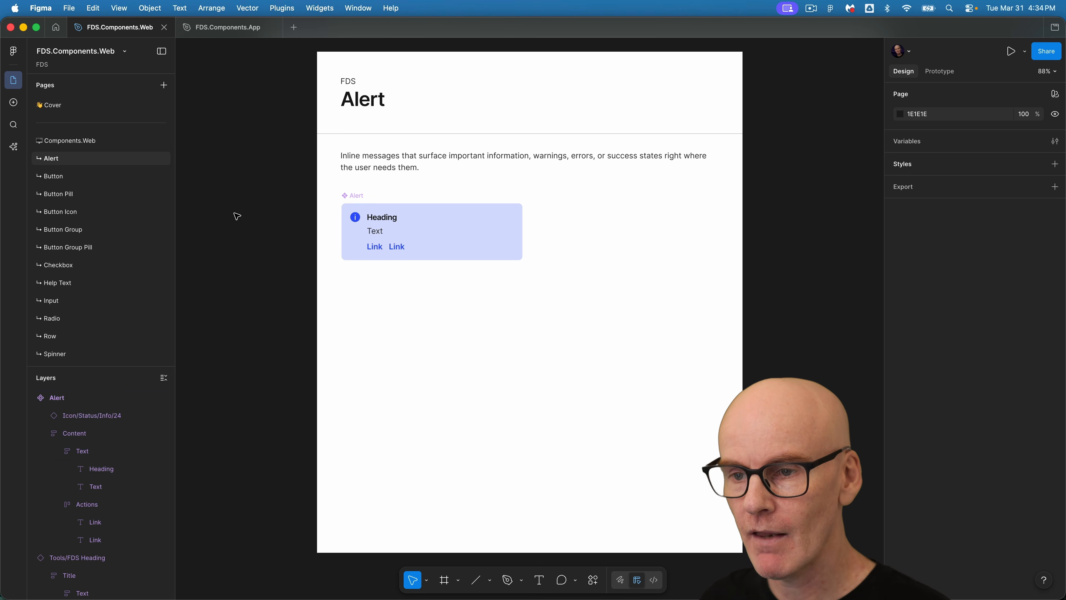
Set the Content frame's width to fill its container.
{"action": "left_click", "coordinate": [384, 219], "text": "super"}
{"action": "left_click", "coordinate": [374, 234], "text": "shift+super"}
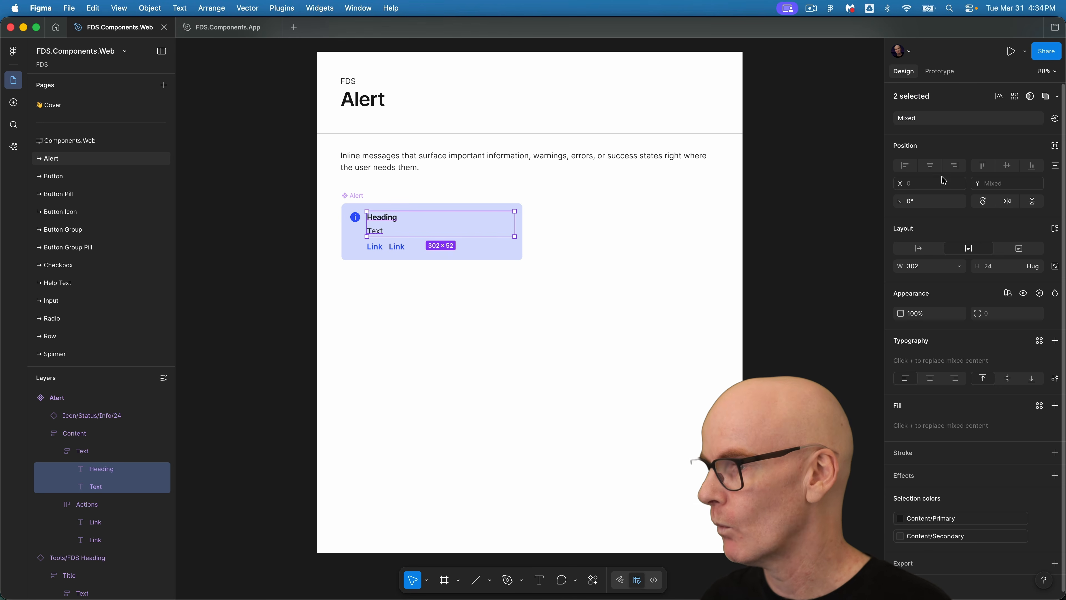
{"action": "left_click", "coordinate": [808, 261]}
{"action": "left_click", "coordinate": [369, 220], "text": "super"}
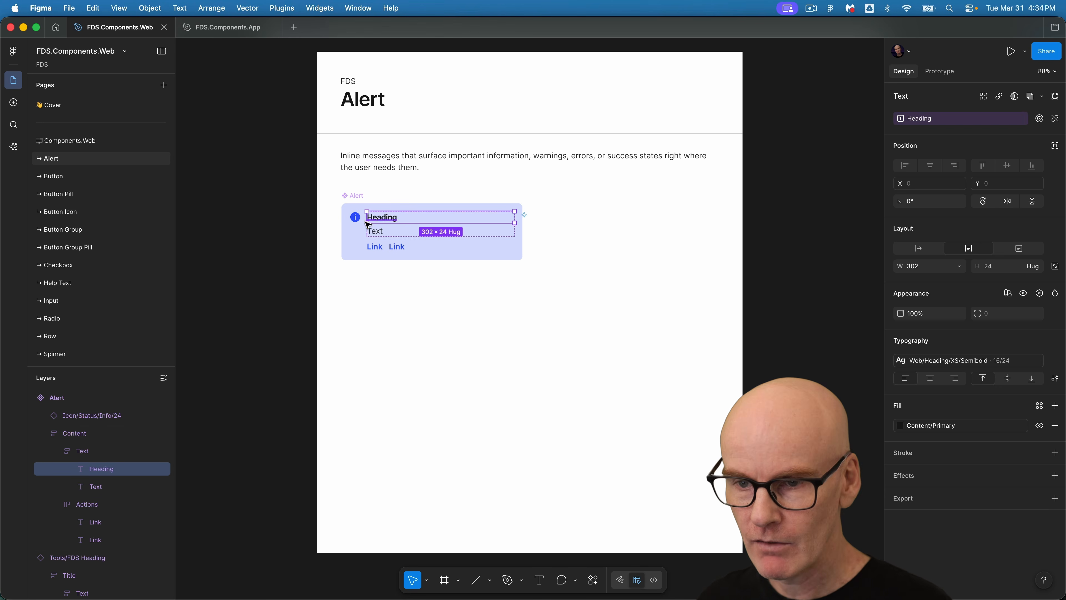
{"action": "left_click", "coordinate": [84, 435]}
{"action": "left_click", "coordinate": [958, 241]}
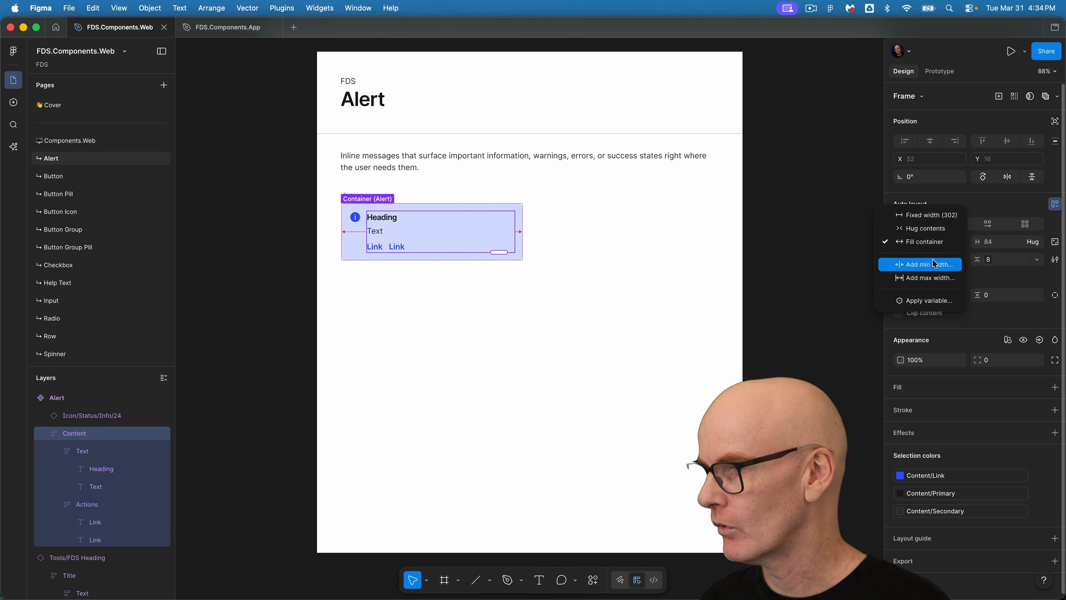
{"action": "left_click", "coordinate": [935, 241]}
Set the Text frame inside Content to fill its container's width.
{"action": "left_click", "coordinate": [88, 447]}
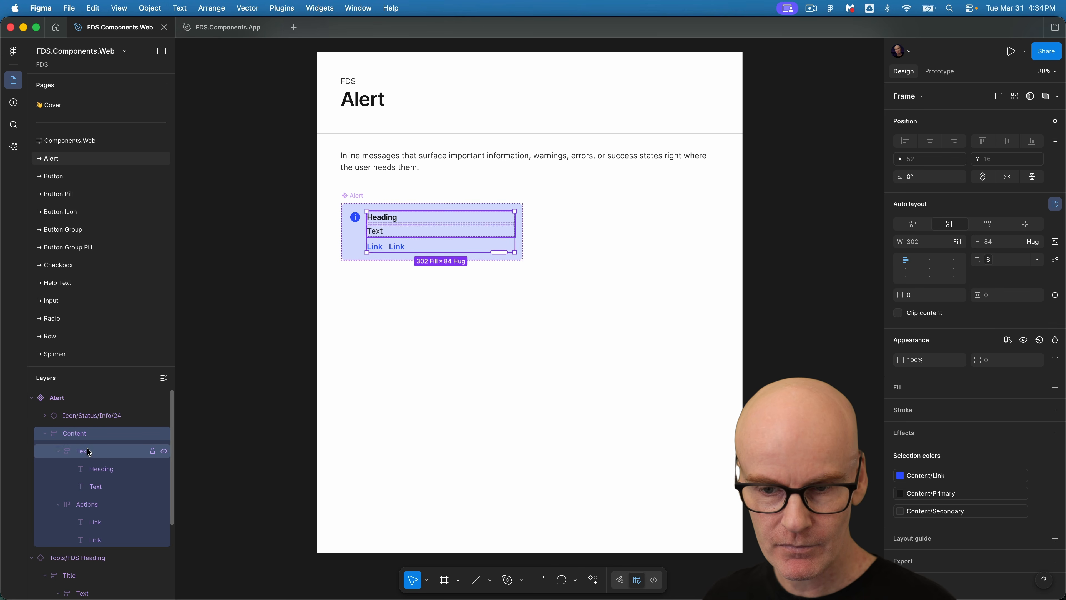
{"action": "left_click", "coordinate": [57, 450]}
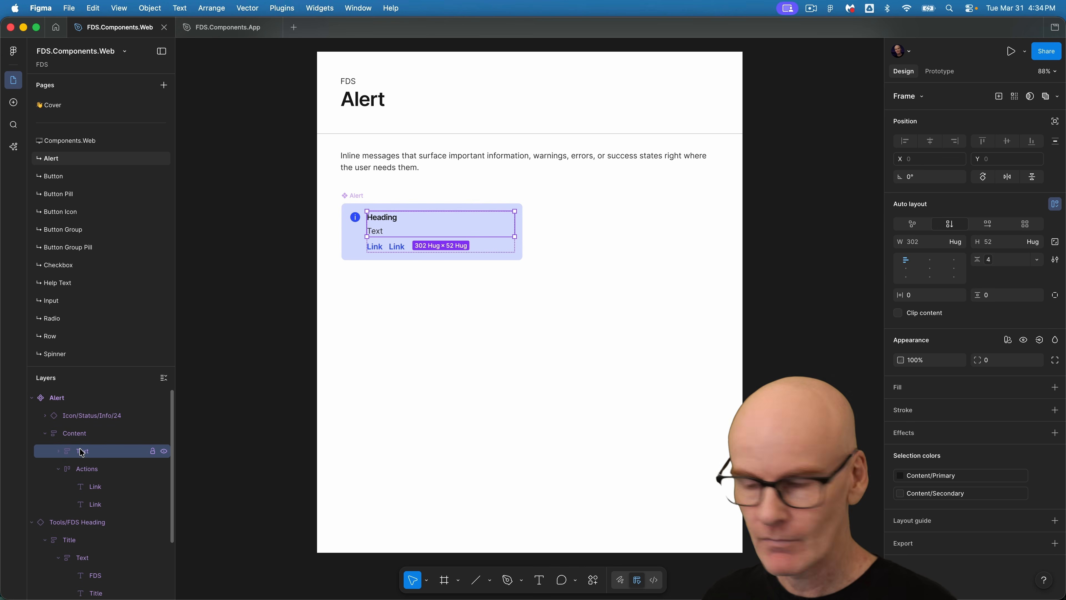
{"action": "left_click", "coordinate": [955, 241]}
{"action": "left_click", "coordinate": [943, 256]}
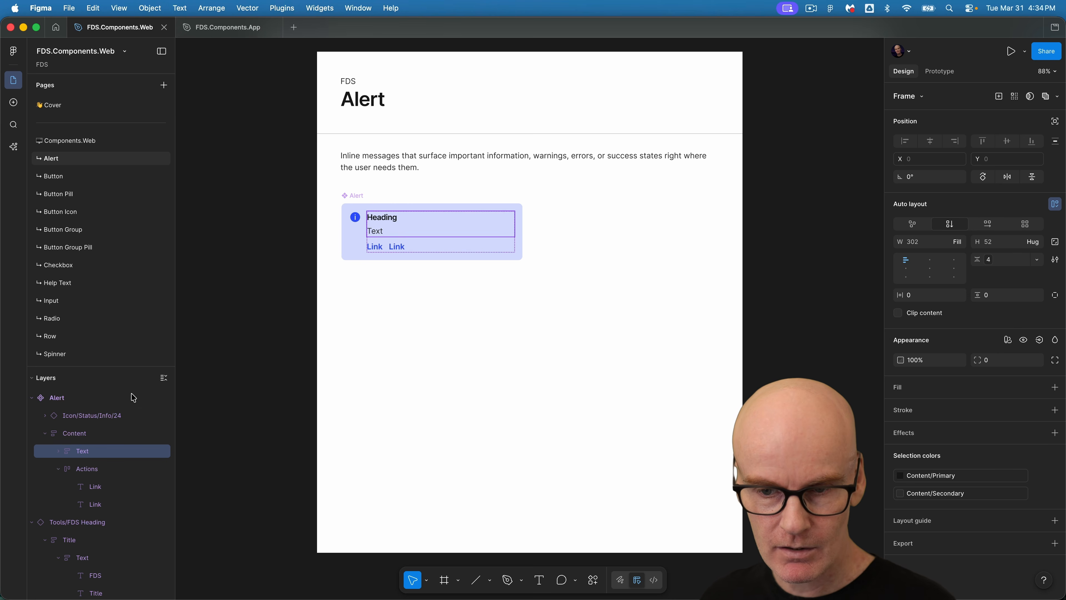
Set both the Heading and Text layers to fill the container's width.
{"action": "left_click", "coordinate": [57, 450]}
{"action": "left_click", "coordinate": [101, 469]}
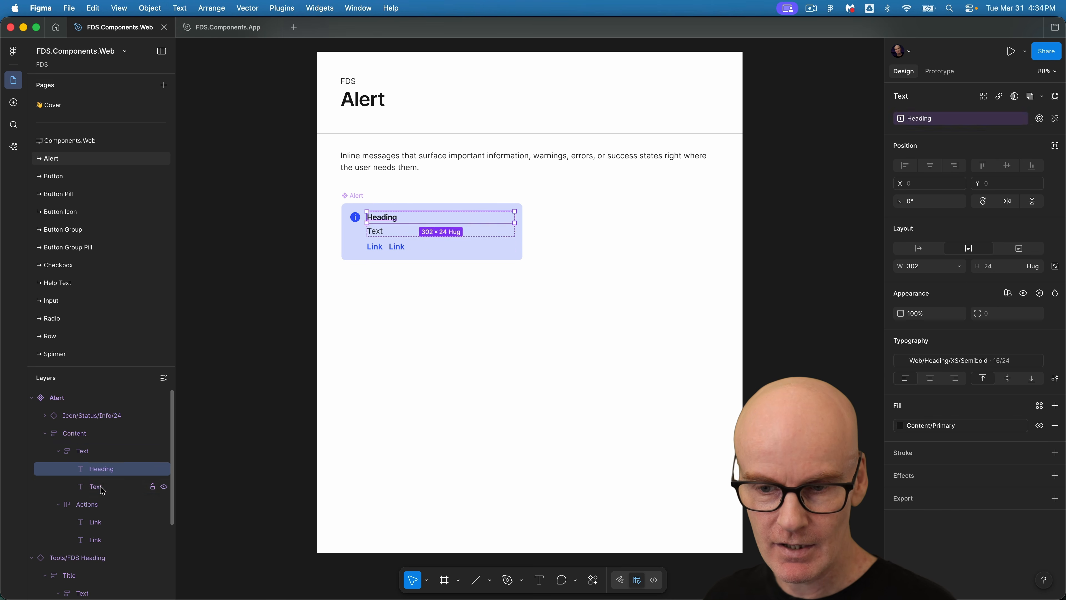
{"action": "left_click", "coordinate": [97, 487], "text": "shift"}
{"action": "left_click", "coordinate": [961, 267]}
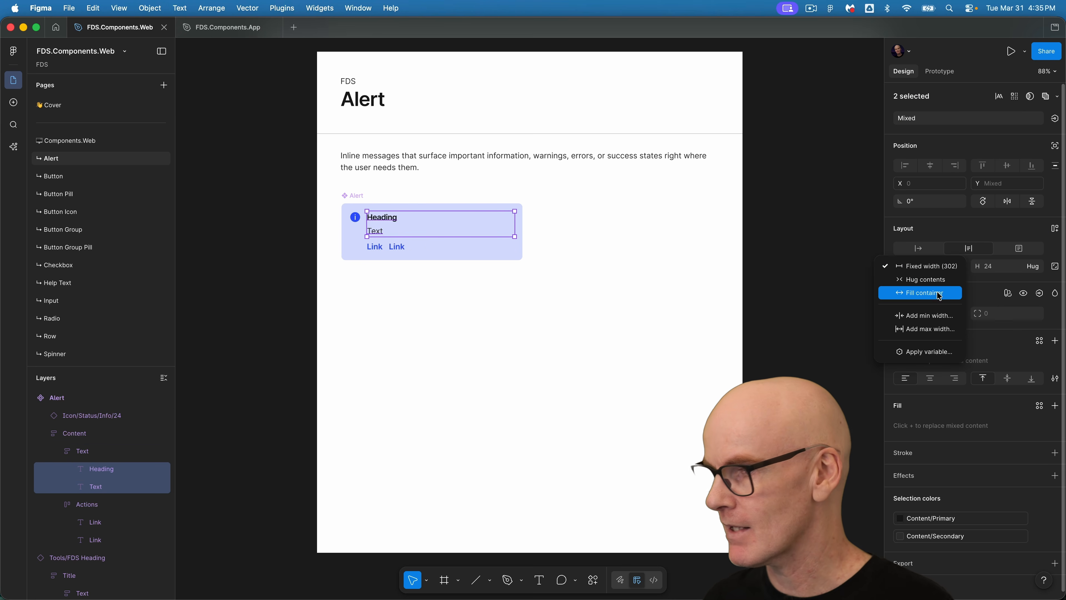
{"action": "left_click", "coordinate": [920, 293]}
Set the Actions frame's width to fill its container.
{"action": "left_click", "coordinate": [90, 505]}
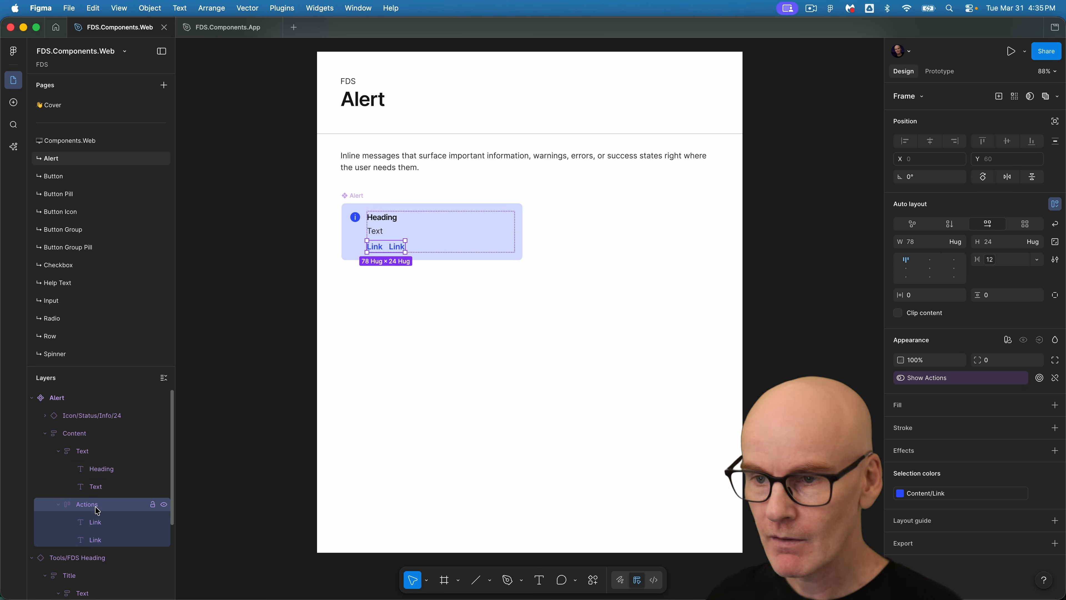
{"action": "left_click", "coordinate": [960, 242]}
{"action": "left_click", "coordinate": [940, 256]}
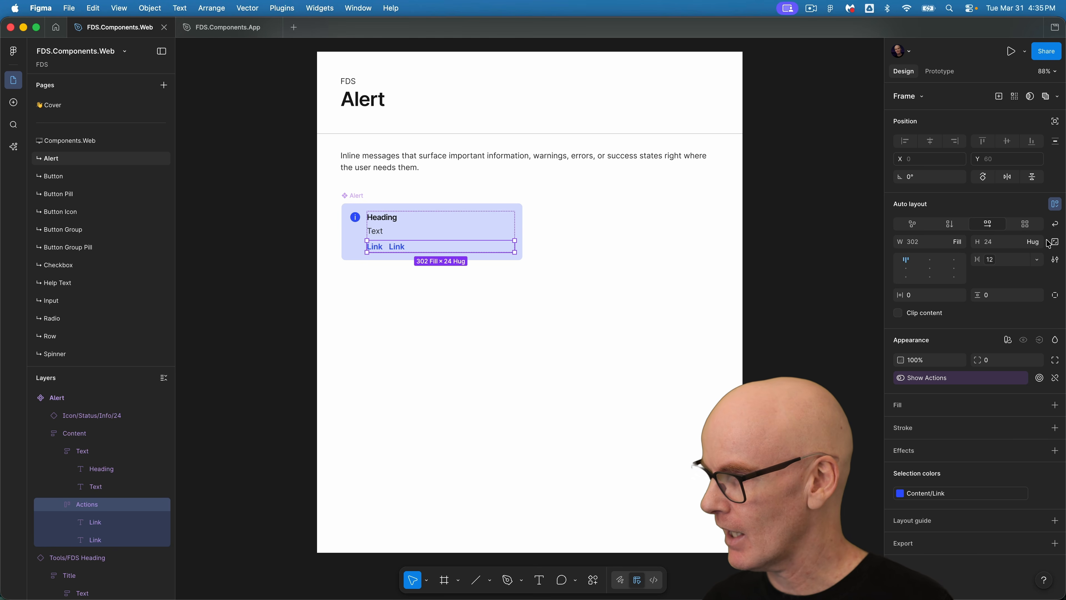
Turn on wrapping for the Actions frame and apply a spacing variable of 8 to its row gap.
{"action": "left_click", "coordinate": [1056, 225]}
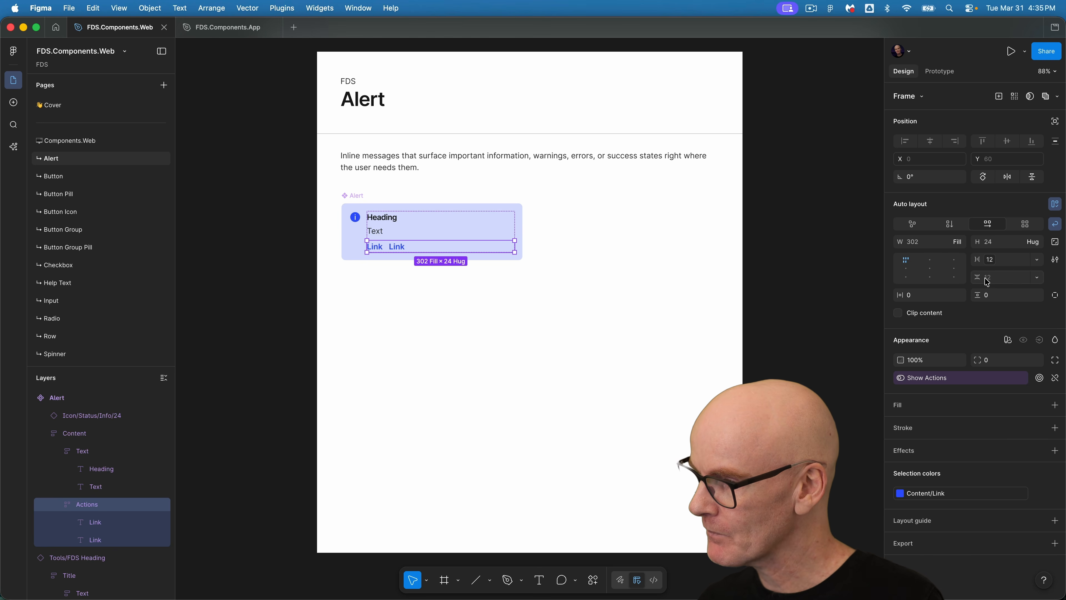
{"action": "left_click", "coordinate": [1037, 278]}
{"action": "left_click", "coordinate": [1013, 314]}
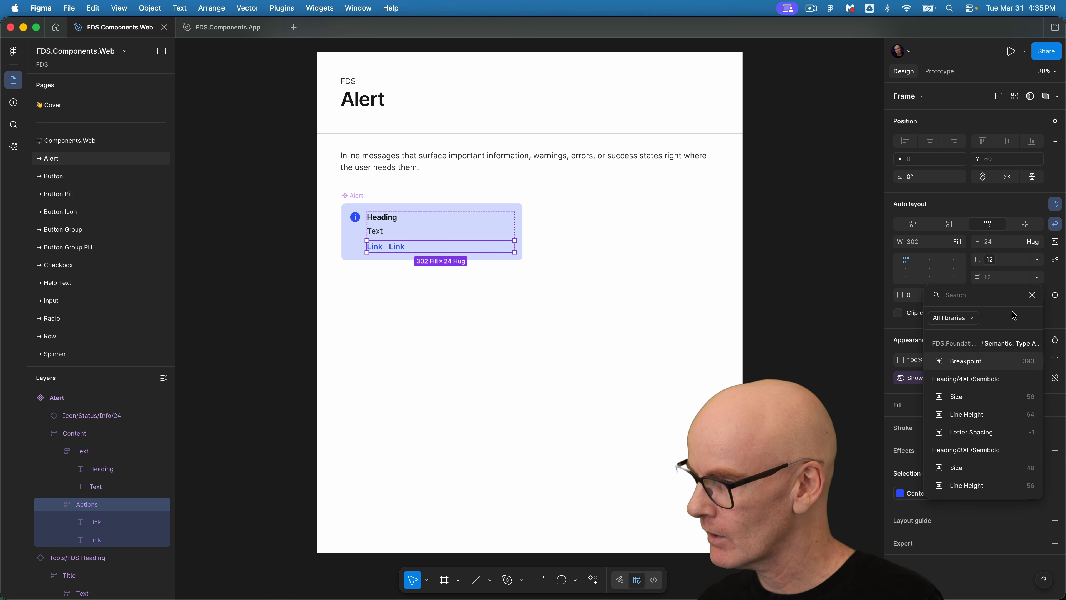
{"action": "scroll", "coordinate": [980, 437], "scroll_direction": "down", "scroll_amount": 10}
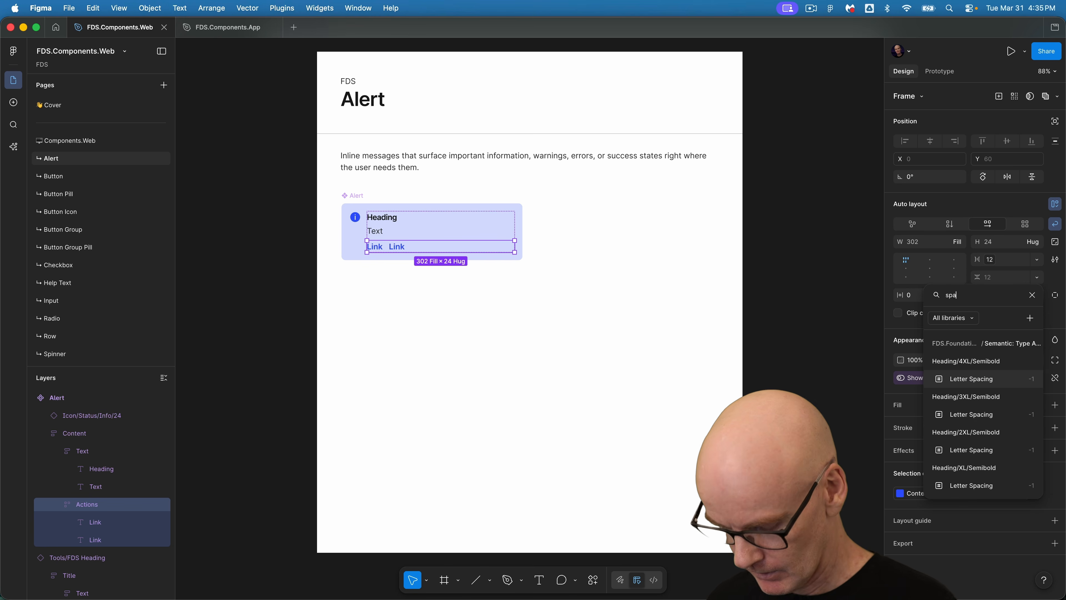
{"action": "left_click", "coordinate": [972, 424]}
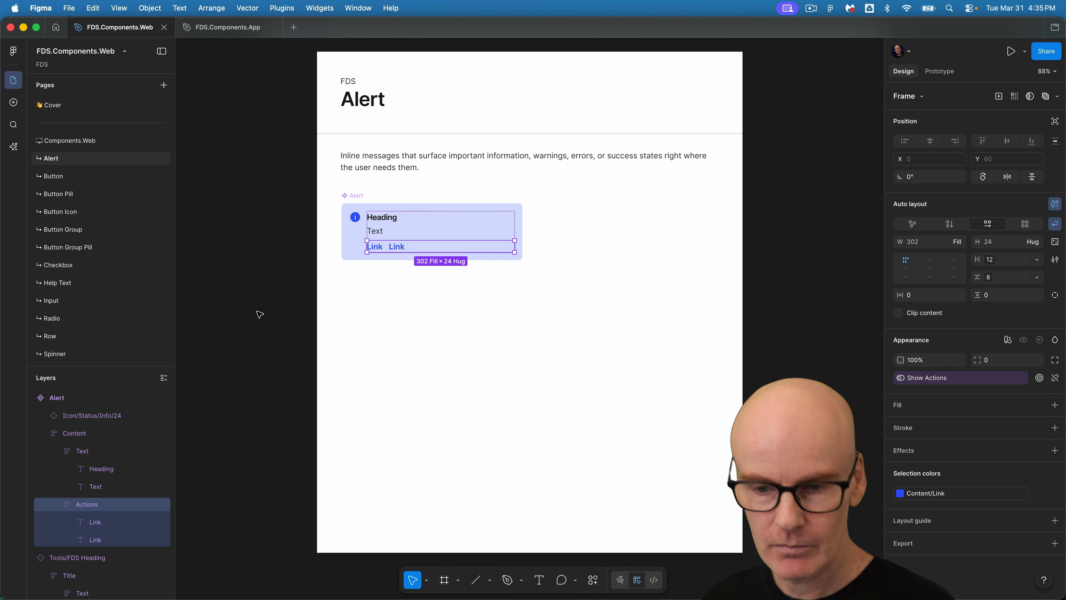
Test the Show Actions property on a temporary Alert instance, then delete the instance.
{"action": "left_click", "coordinate": [90, 397]}
{"action": "left_click_drag", "start_coordinate": [360, 236], "coordinate": [550, 236]}
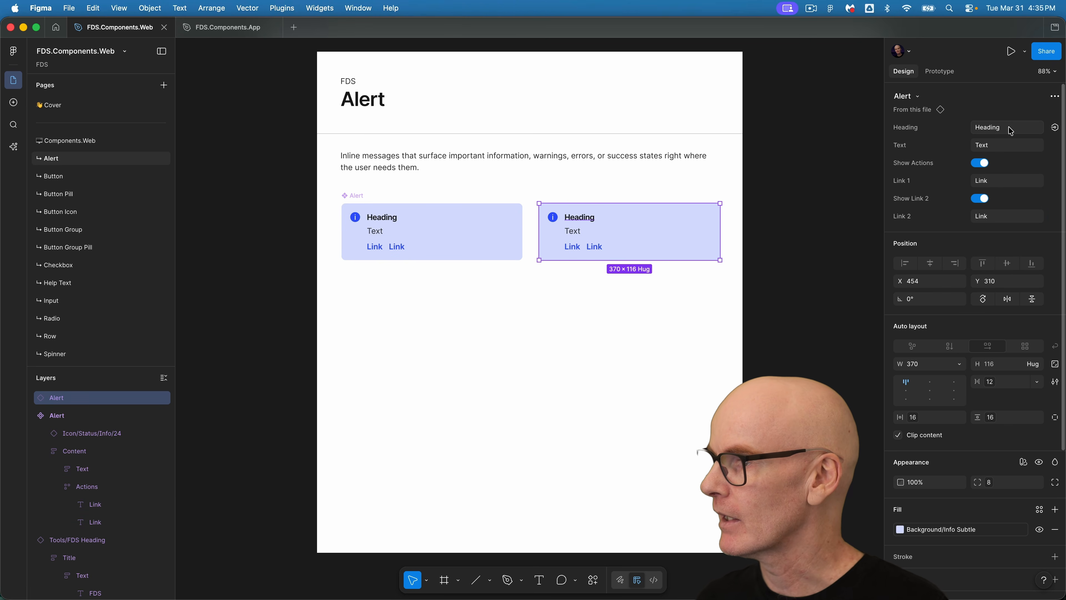
{"action": "left_click", "coordinate": [980, 163]}
{"action": "left_click", "coordinate": [983, 164]}
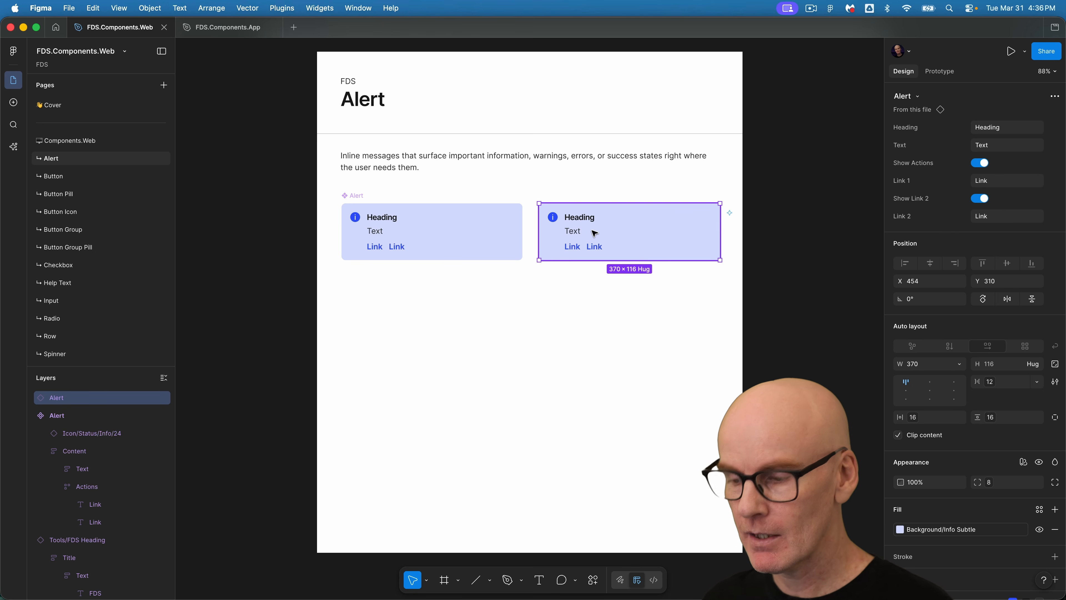
{"action": "key", "text": "Delete"}
Add a new variant to the Alert component.
{"action": "left_click", "coordinate": [445, 225]}
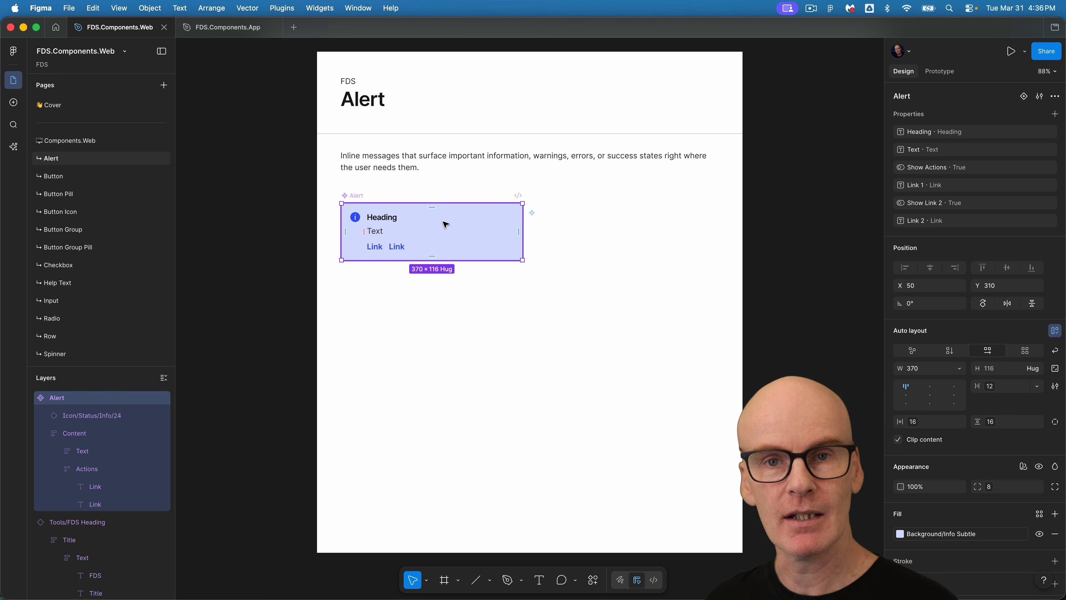
{"action": "left_click", "coordinate": [45, 433]}
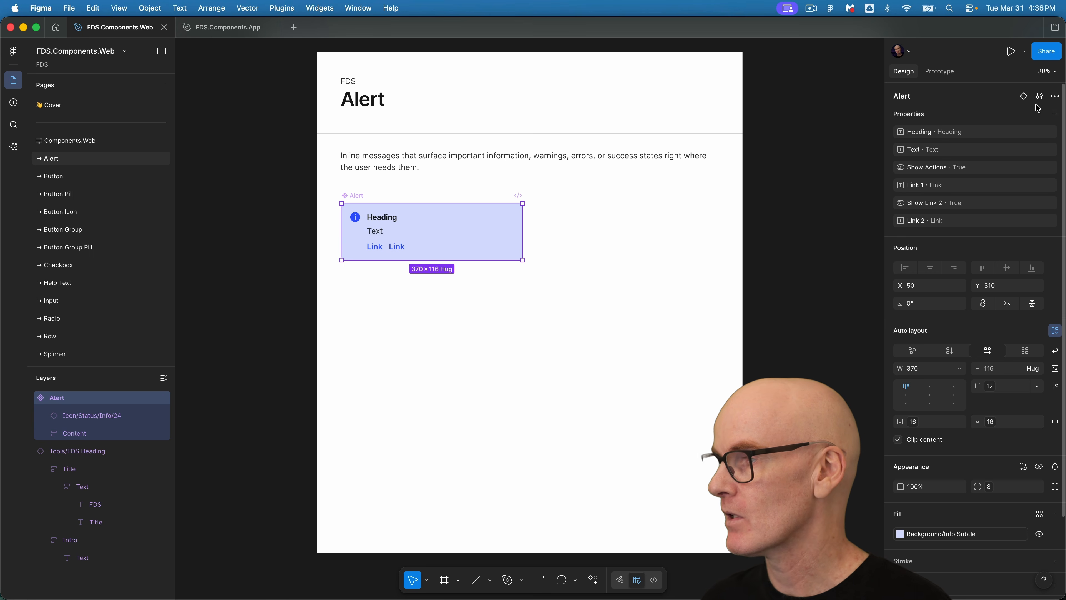
{"action": "left_click", "coordinate": [1024, 97]}
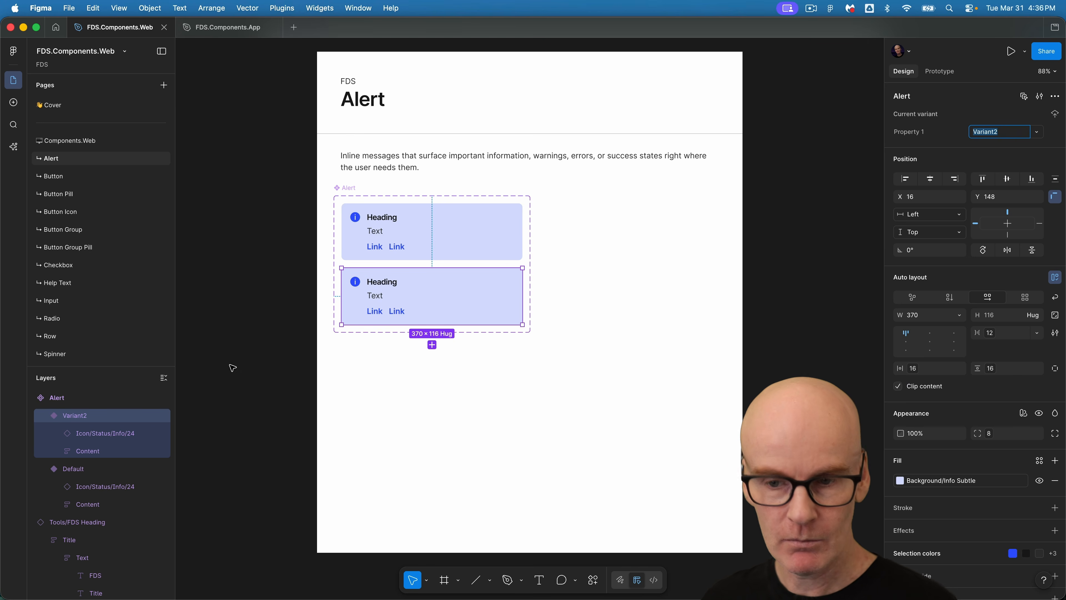
Reorder the two variants so the default comes first, and rename the variant property to Status.
{"action": "left_click", "coordinate": [45, 433]}
{"action": "left_click_drag", "start_coordinate": [63, 435], "coordinate": [65, 408]}
{"action": "double_click", "coordinate": [83, 416]}
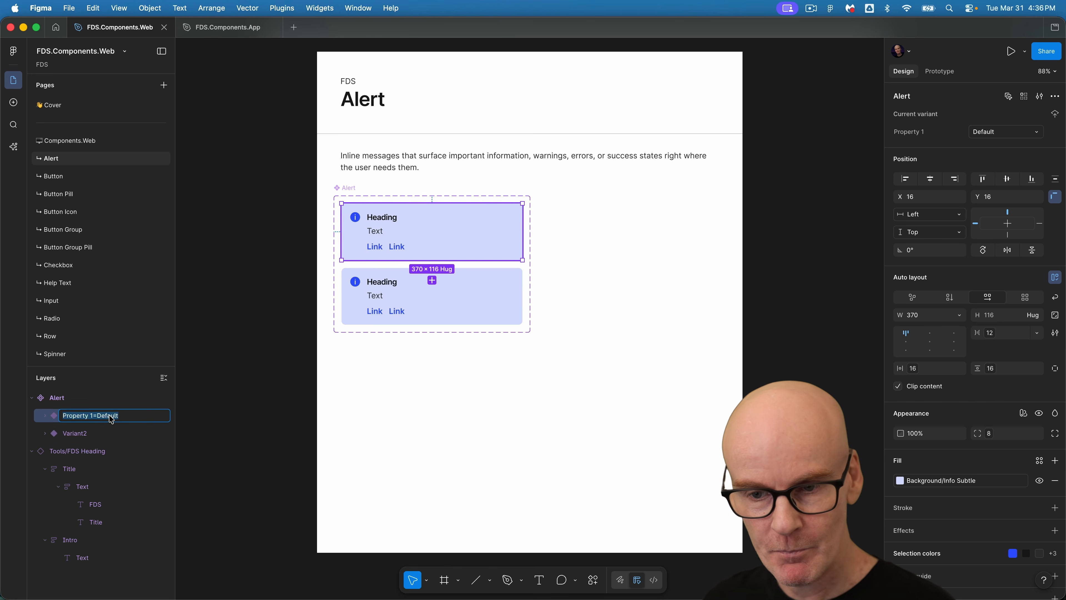
{"action": "type", "text": "Status"}
{"action": "key", "text": "Return"}
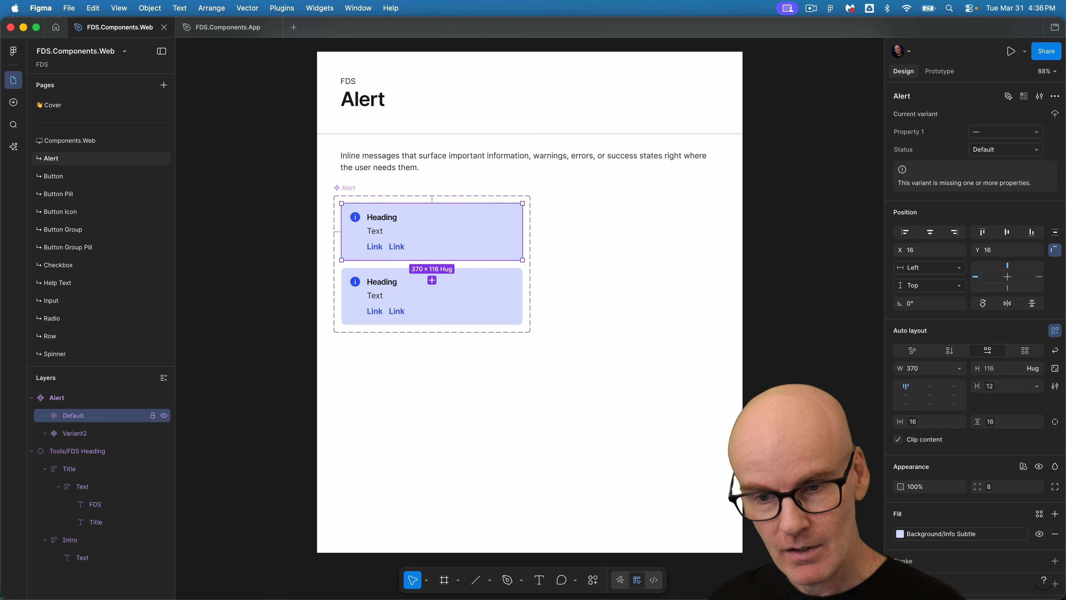
Rename the first variant's Status value to Info.
{"action": "double_click", "coordinate": [66, 416]}
{"action": "double_click", "coordinate": [89, 416]}
{"action": "type", "text": "Info"}
{"action": "key", "text": "Return"}
Rename the second variant to Status=Warning.
{"action": "left_click", "coordinate": [90, 434]}
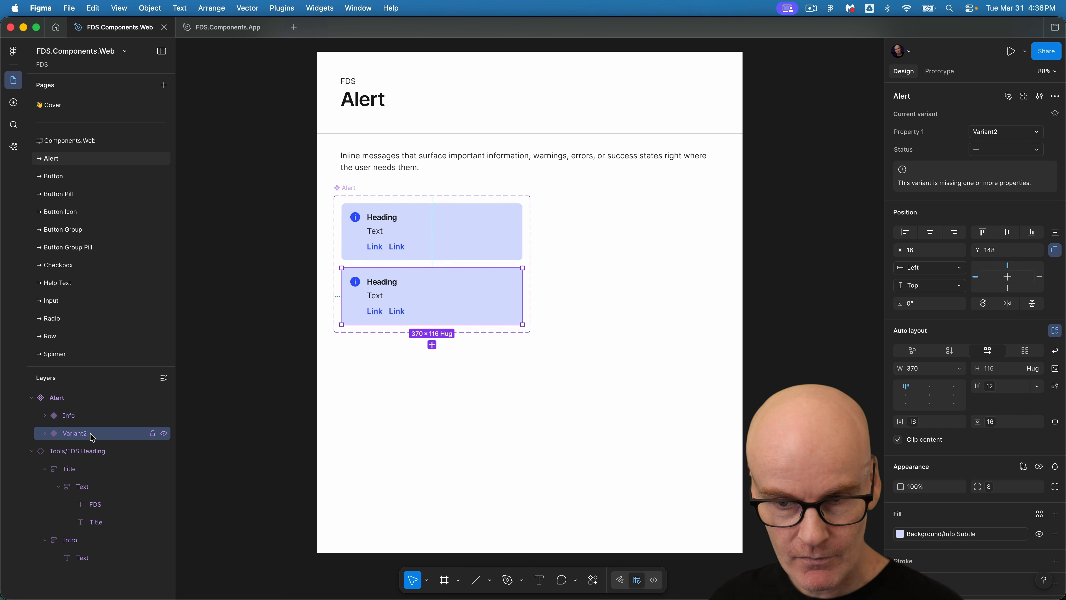
{"action": "left_click", "coordinate": [74, 419]}
{"action": "double_click", "coordinate": [86, 416]}
{"action": "key", "text": "super+c"}
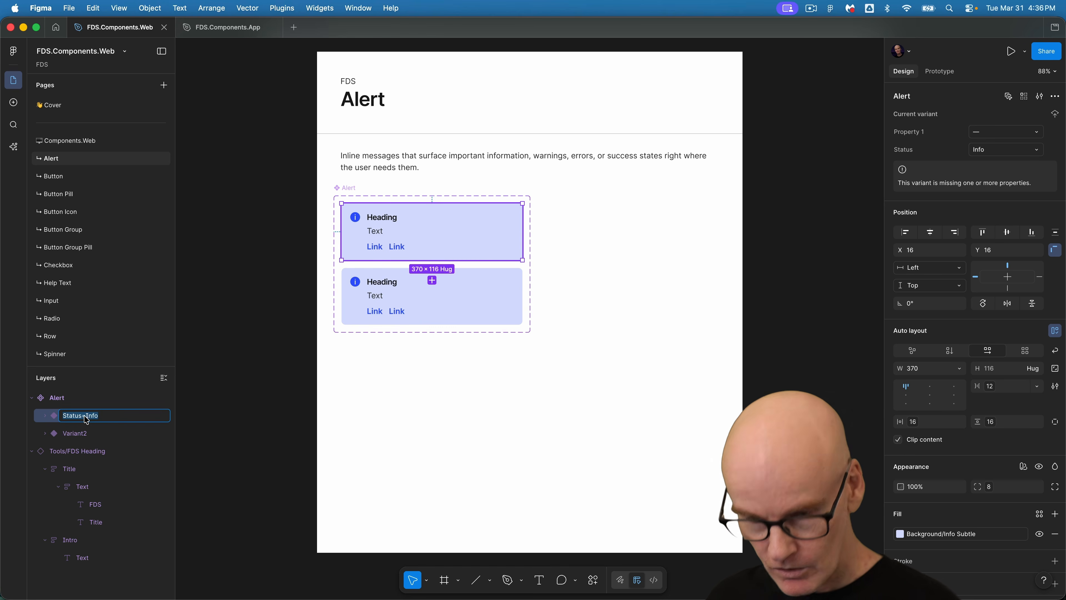
{"action": "left_click", "coordinate": [84, 434]}
{"action": "double_click", "coordinate": [83, 434]}
{"action": "key", "text": "super+v"}
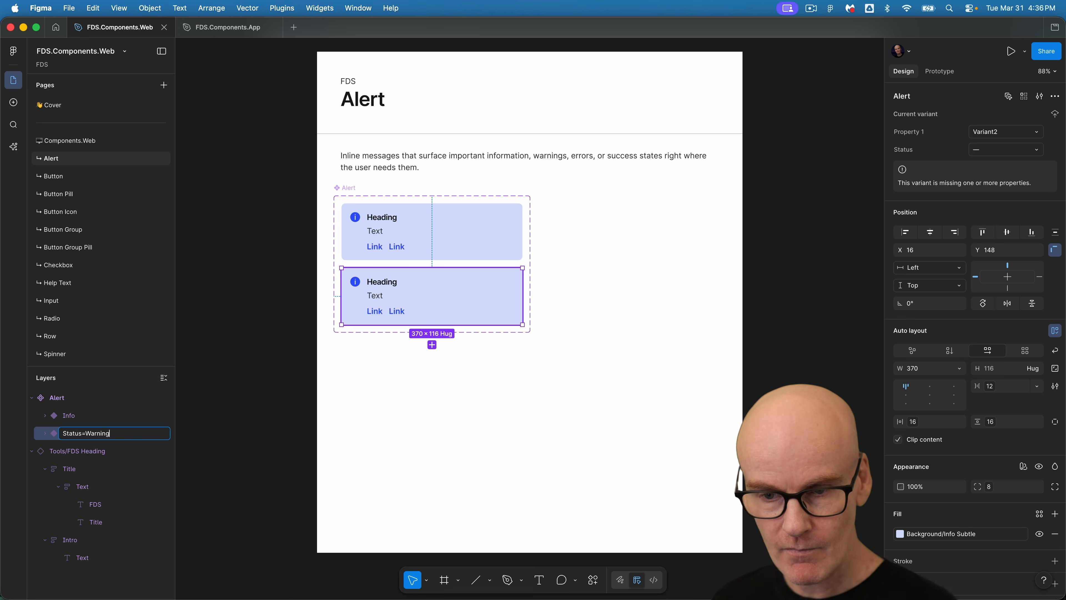
{"action": "key", "text": "Return"}
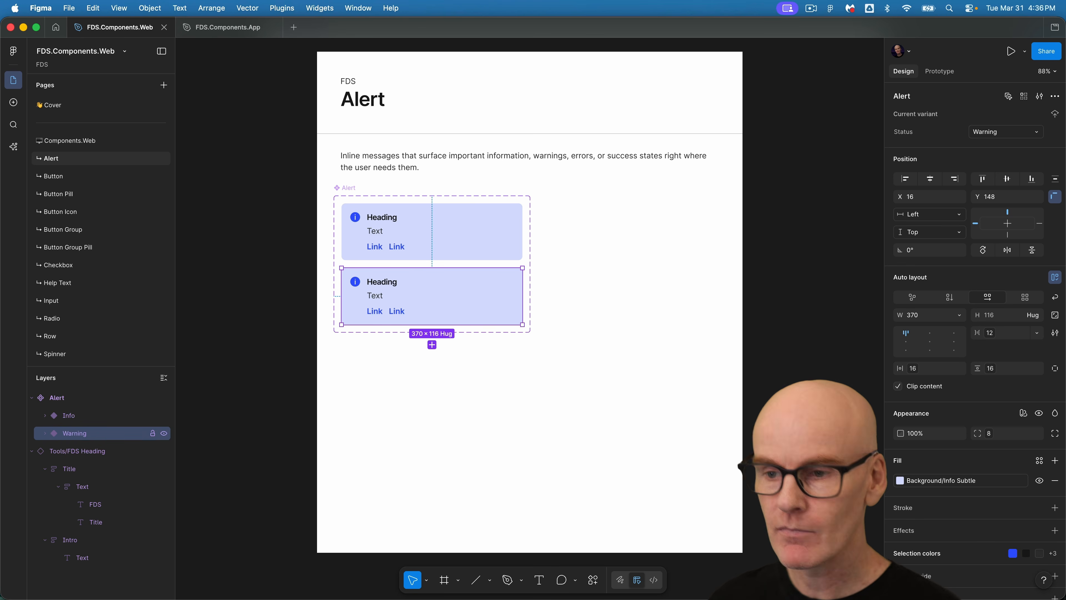
Add a third variant to the Alert component set and set its Status value to Error.
{"action": "left_click", "coordinate": [432, 344]}
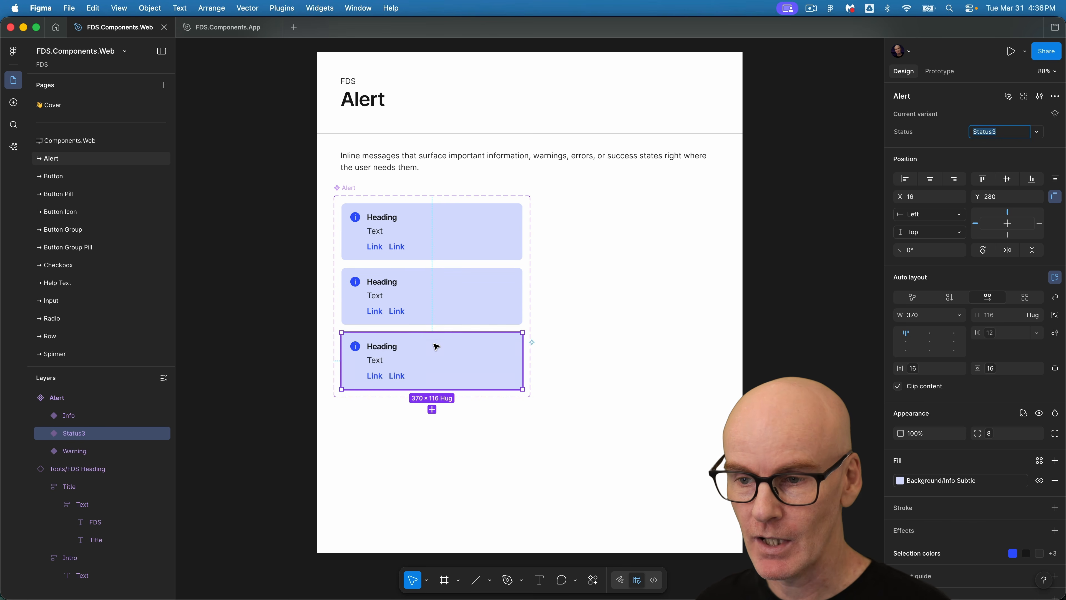
{"action": "left_click_drag", "start_coordinate": [101, 454], "coordinate": [86, 455]}
{"action": "double_click", "coordinate": [83, 454]}
{"action": "key", "text": "Right"}
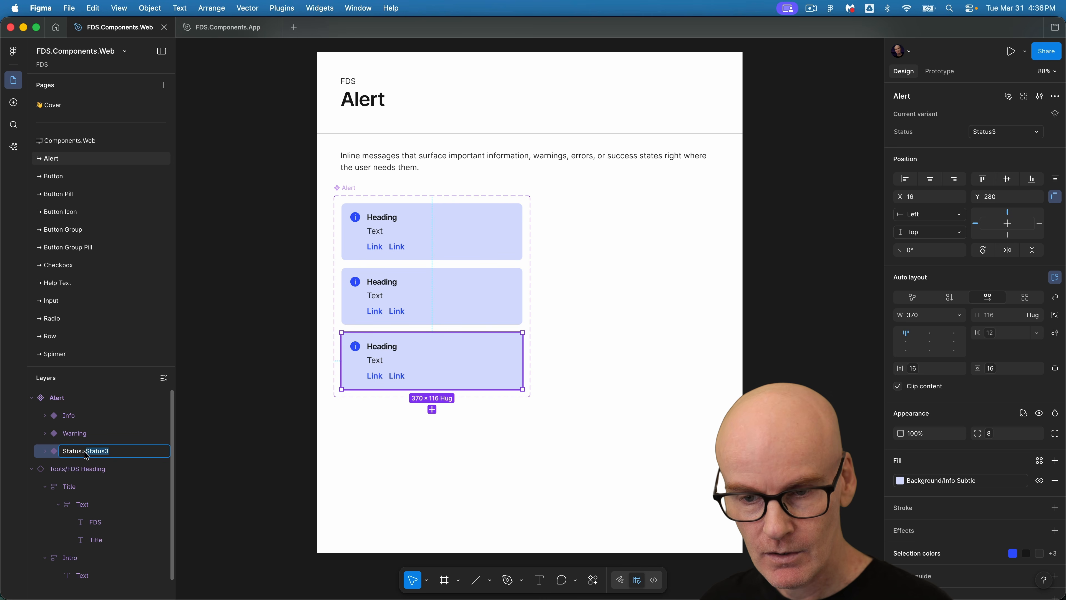
{"action": "type", "text": "Error"}
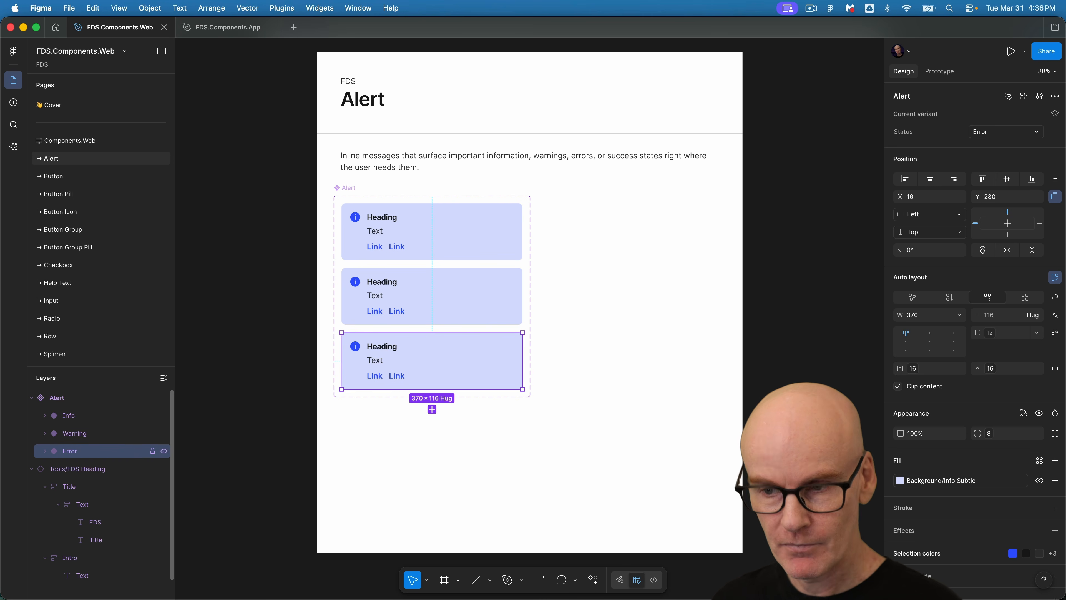
{"action": "key", "text": "Return"}
Add a fourth variant and set its Status value to Success.
{"action": "left_click", "coordinate": [432, 409]}
{"action": "left_click_drag", "start_coordinate": [72, 453], "coordinate": [82, 478]}
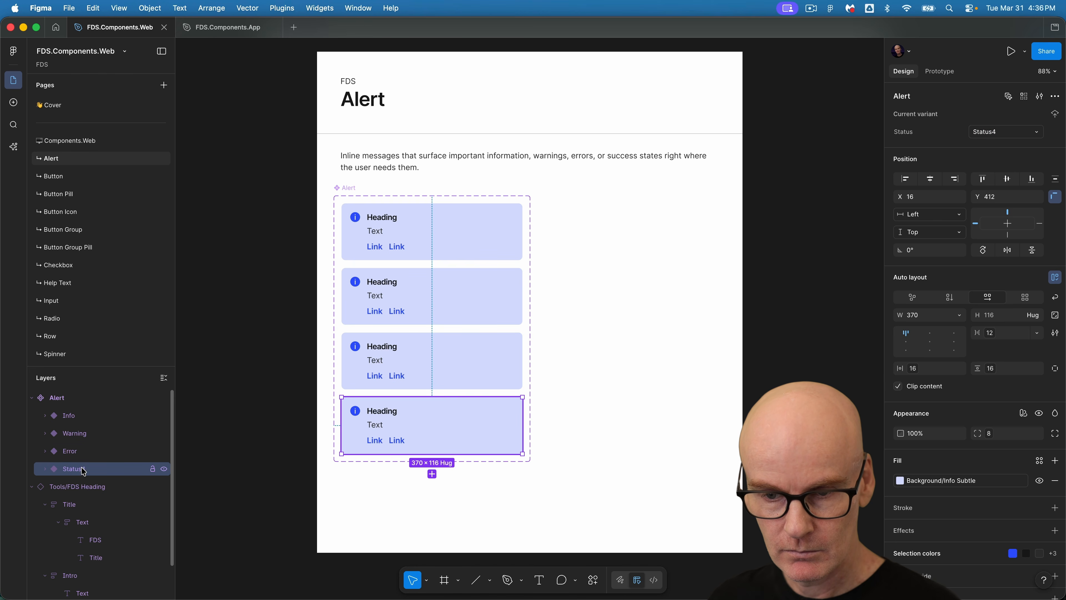
{"action": "double_click", "coordinate": [84, 470]}
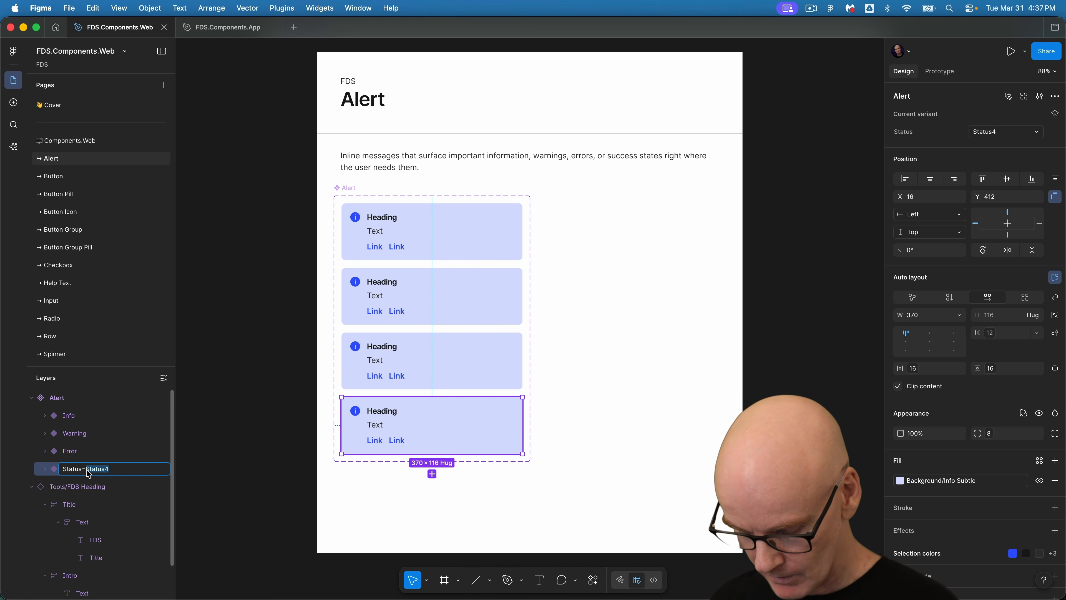
{"action": "type", "text": "Success"}
{"action": "key", "text": "Return"}
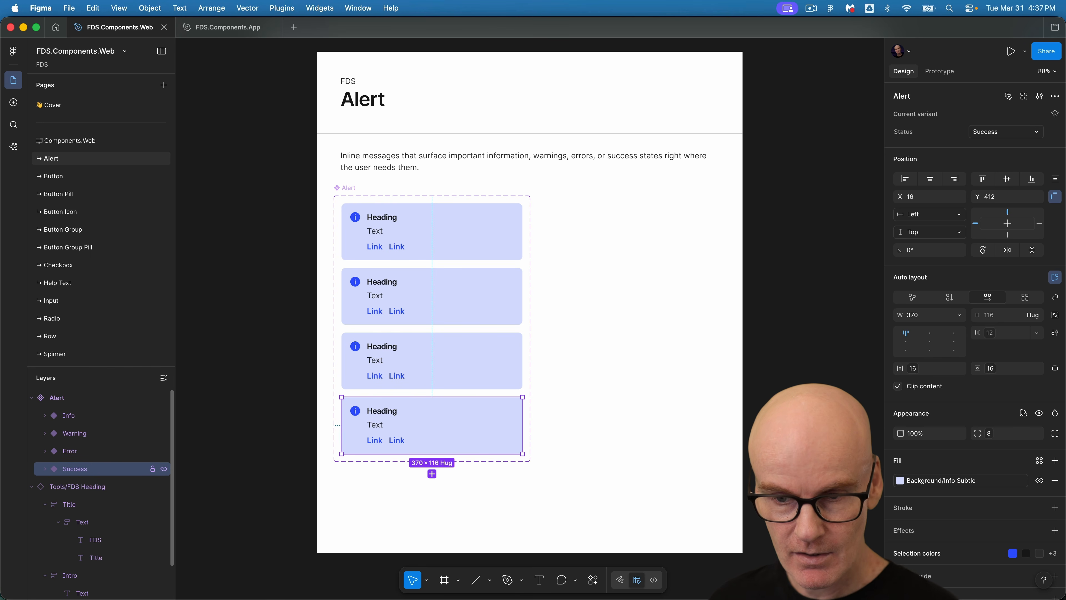
Select the Alert component set and review the Status variant property's name and values.
{"action": "double_click", "coordinate": [103, 472]}
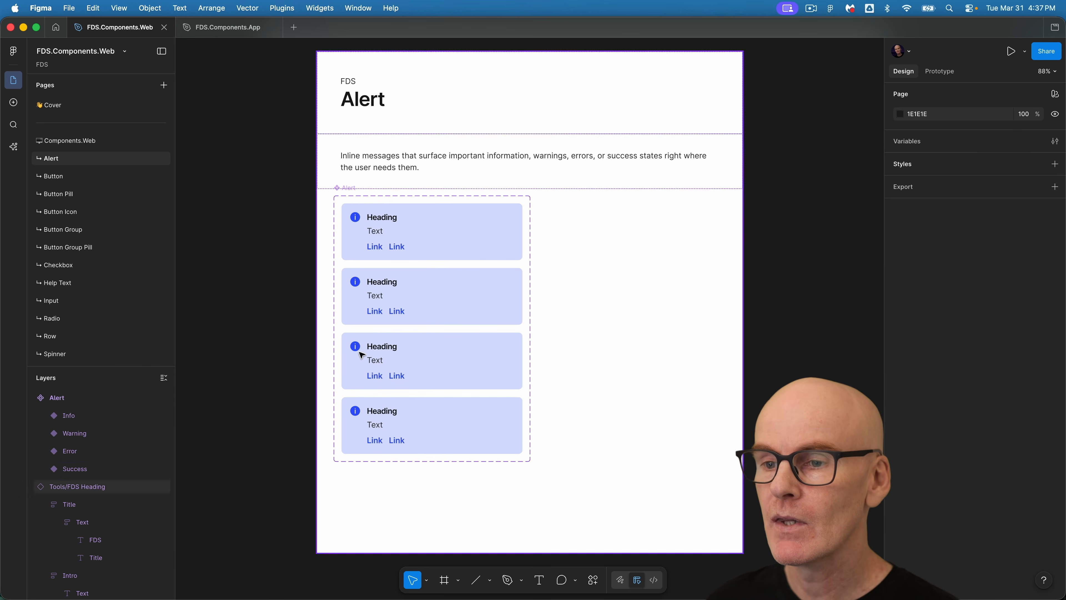
{"action": "left_click", "coordinate": [348, 188]}
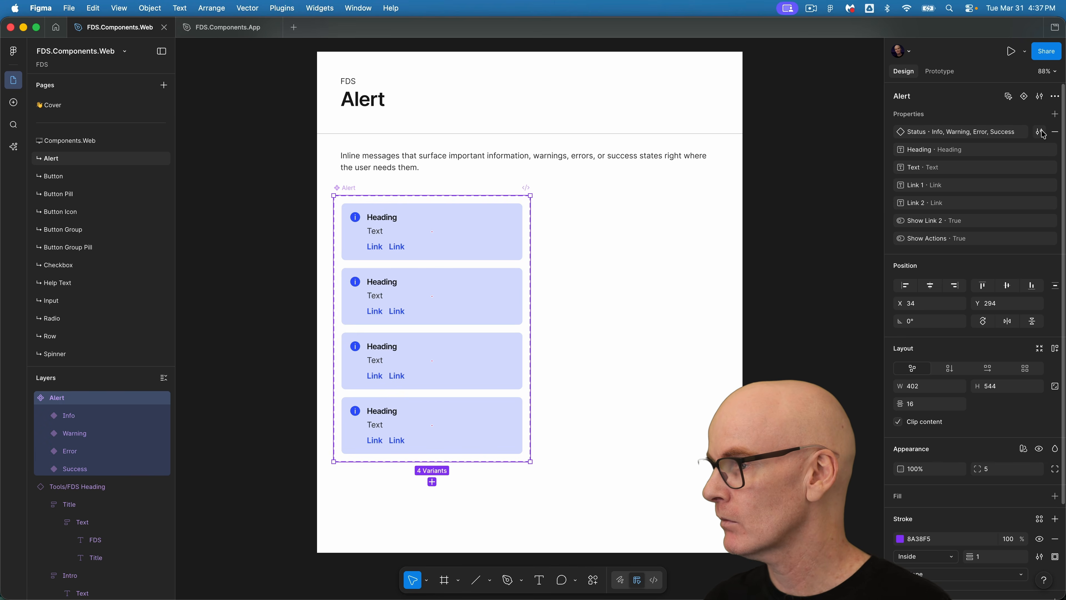
{"action": "left_click", "coordinate": [1039, 132]}
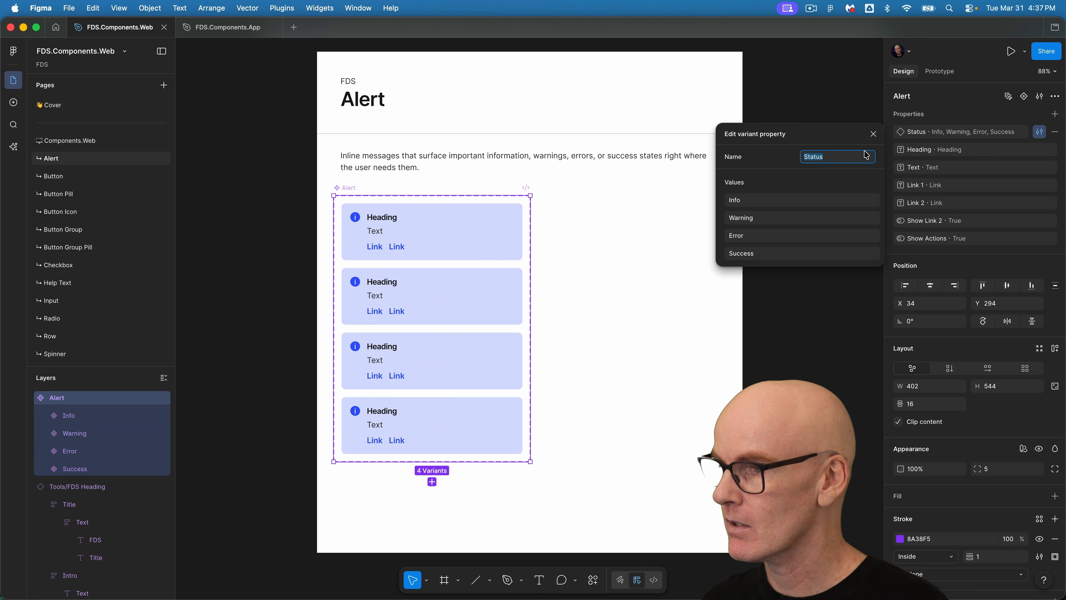
{"action": "left_click", "coordinate": [873, 134]}
{"action": "left_click", "coordinate": [264, 161]}
Set the Warning variant's background fill to the Notice Subtle color variable.
{"action": "left_click", "coordinate": [450, 296]}
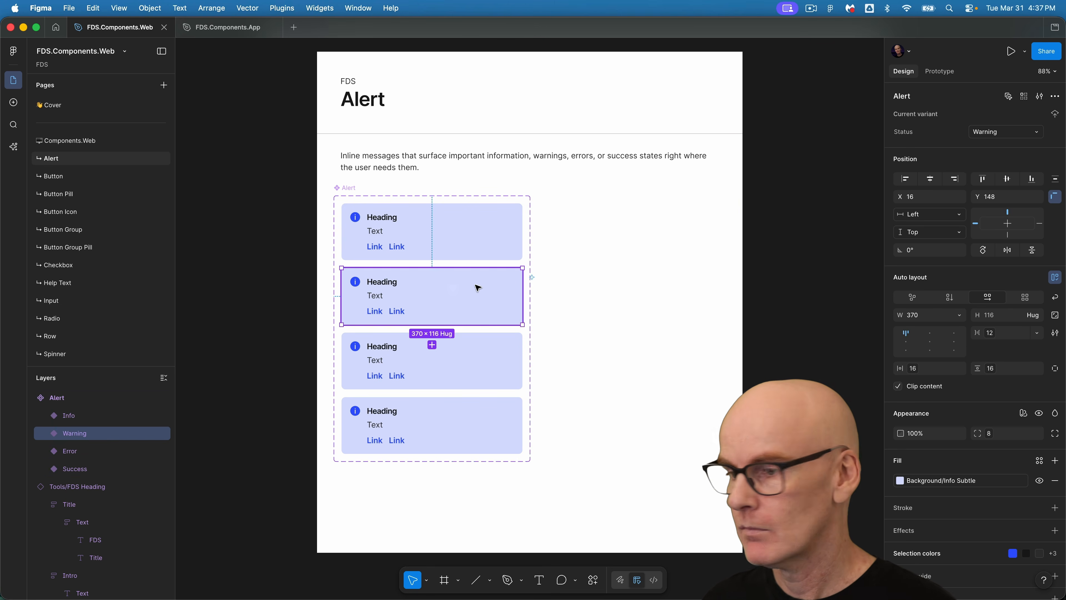
{"action": "left_click", "coordinate": [936, 480]}
{"action": "left_click", "coordinate": [804, 490]}
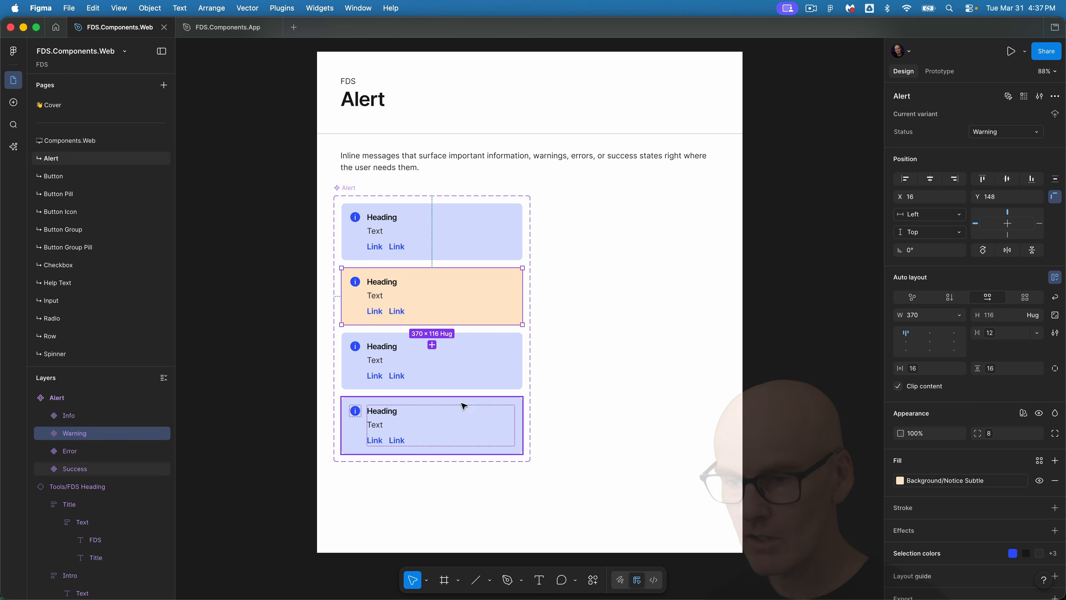
Swap the Warning variant's icon for Icon/Status/Warning/24 by searching for warning.
{"action": "left_click", "coordinate": [356, 286]}
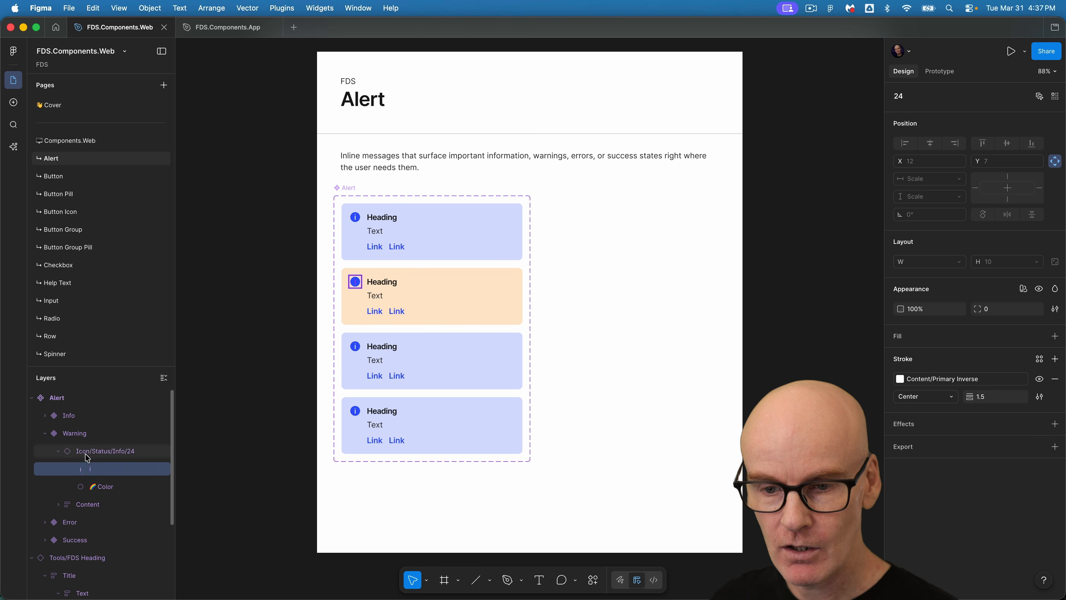
{"action": "left_click", "coordinate": [908, 97]}
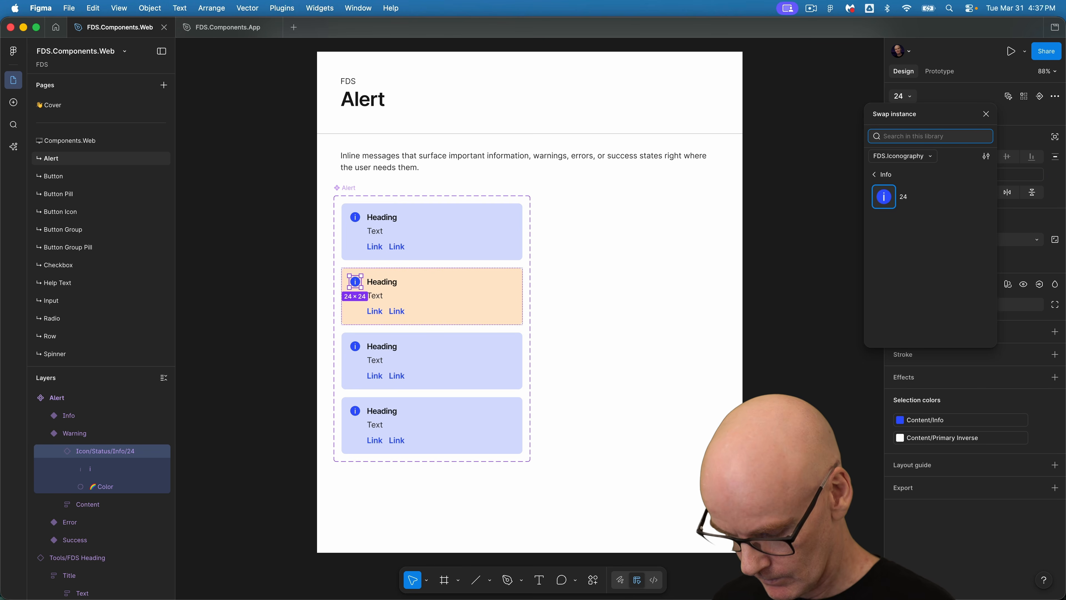
{"action": "type", "text": "warning"}
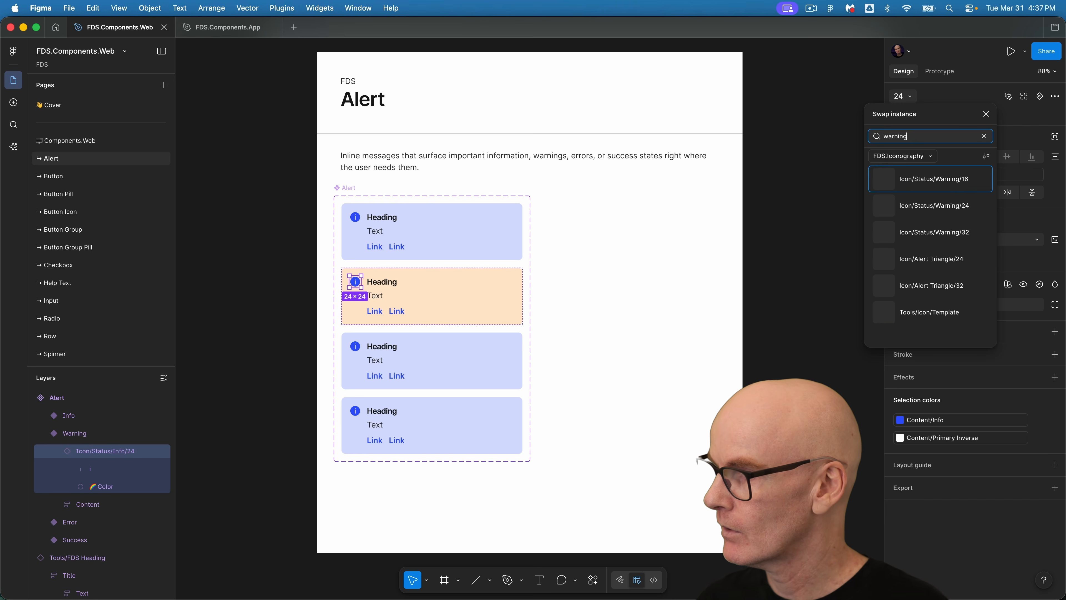
{"action": "left_click", "coordinate": [912, 206]}
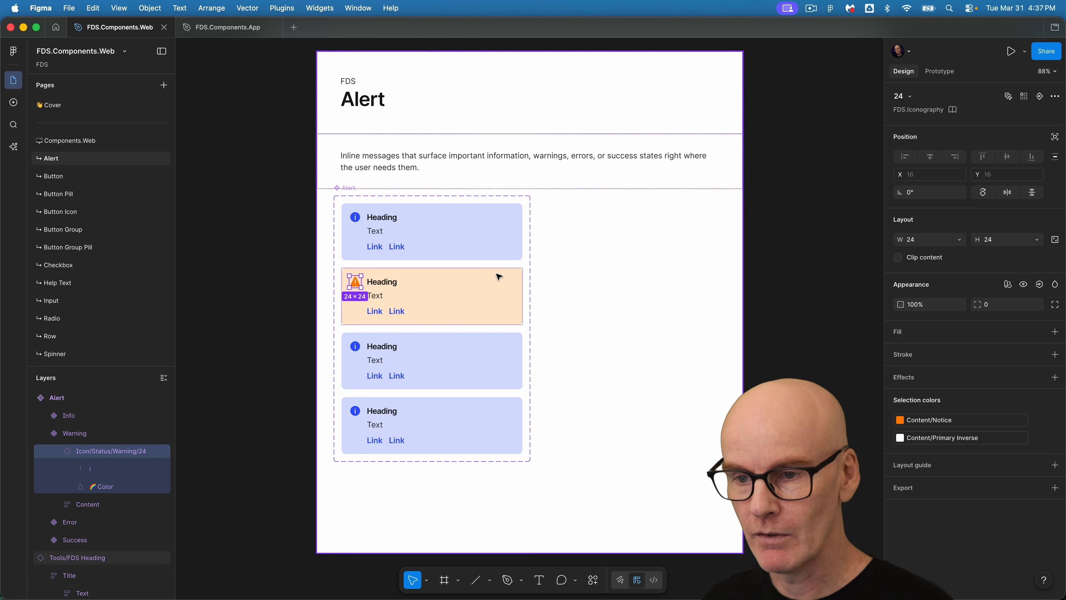
Set the Error variant's background fill to the Negative Subtle color variable.
{"action": "left_click", "coordinate": [418, 343]}
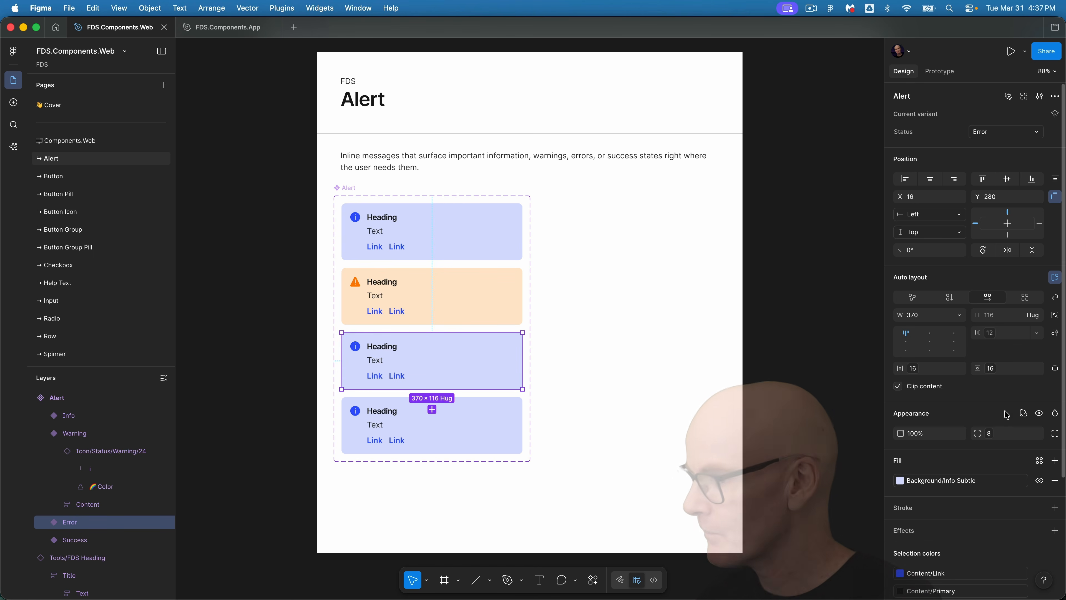
{"action": "left_click", "coordinate": [965, 480]}
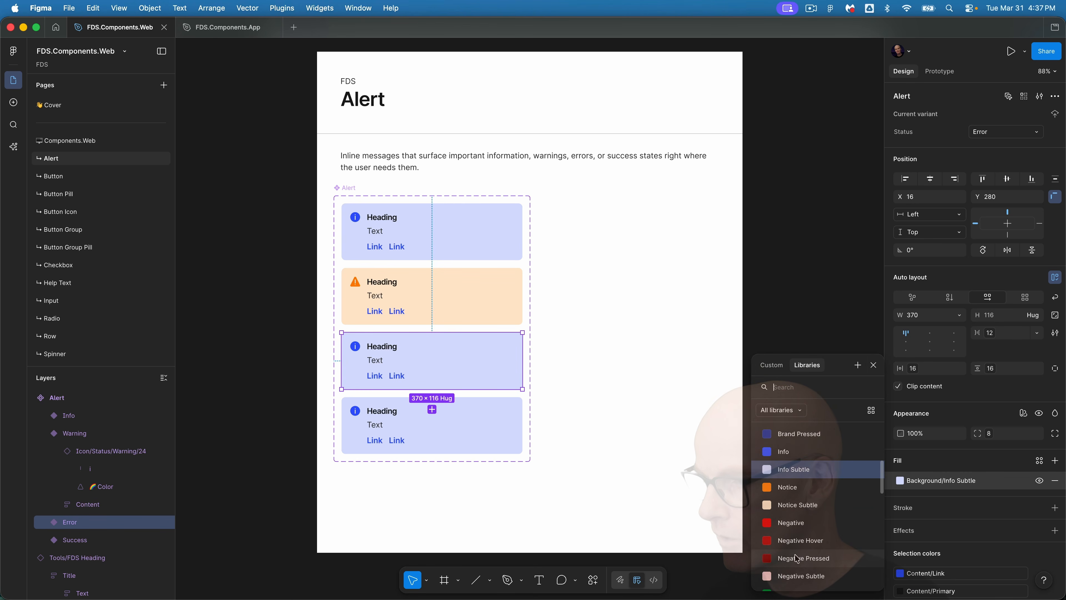
{"action": "left_click", "coordinate": [808, 523]}
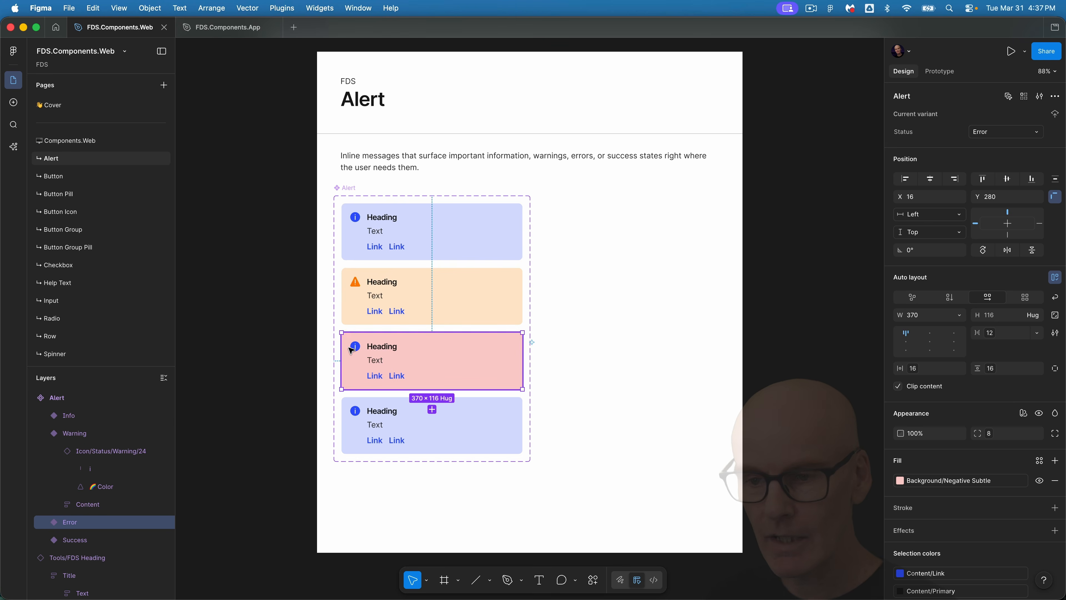
Swap the Error variant's icon for Icon/Status/Error/24 by searching for error.
{"action": "left_click", "coordinate": [357, 350], "text": "super"}
{"action": "left_click", "coordinate": [67, 540]}
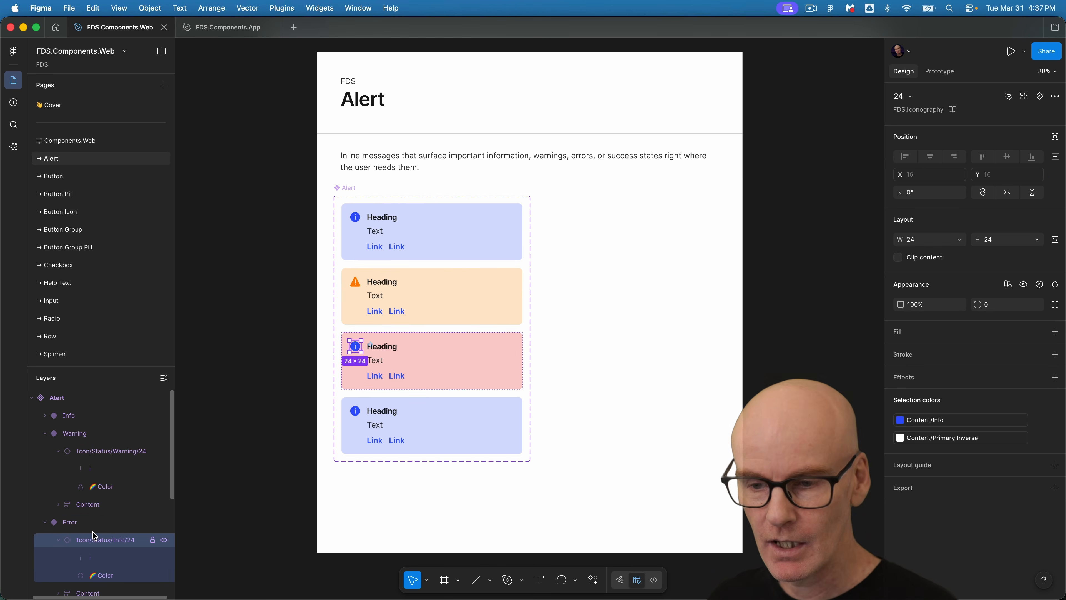
{"action": "left_click", "coordinate": [909, 97]}
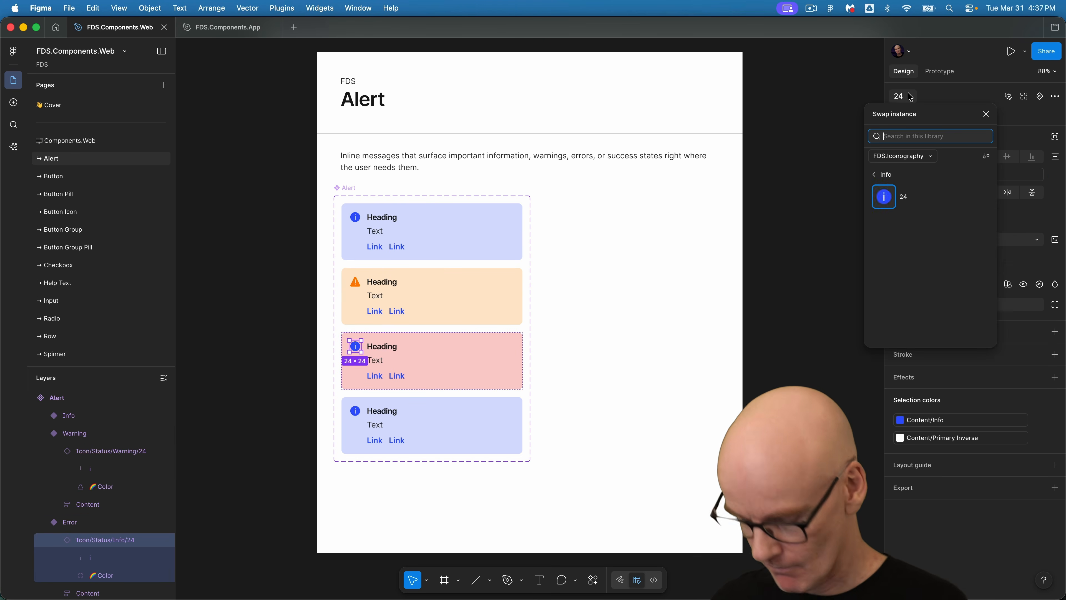
{"action": "type", "text": "error"}
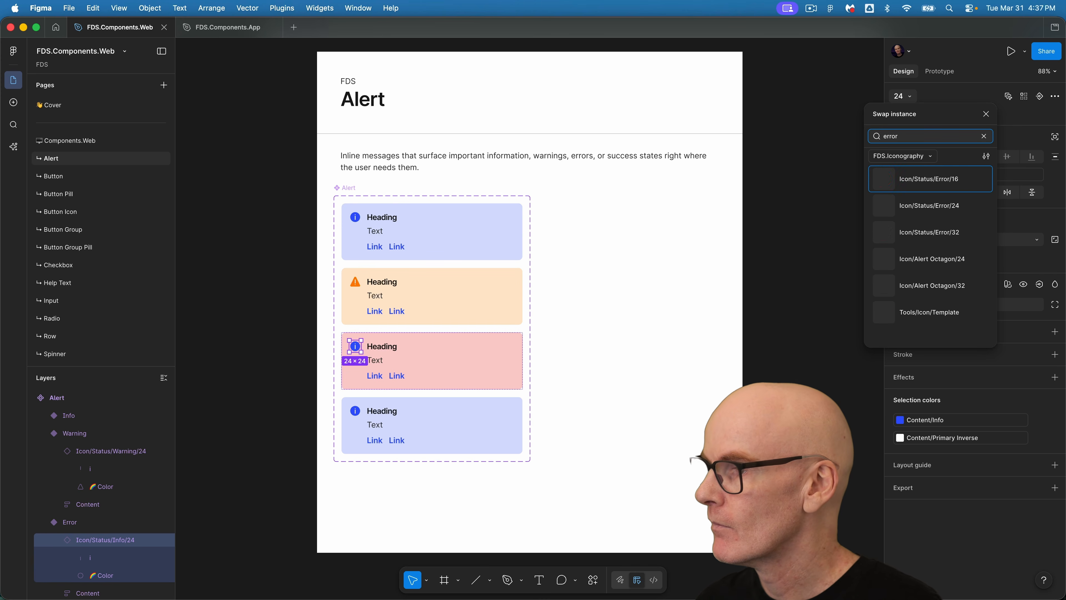
{"action": "left_click", "coordinate": [926, 210]}
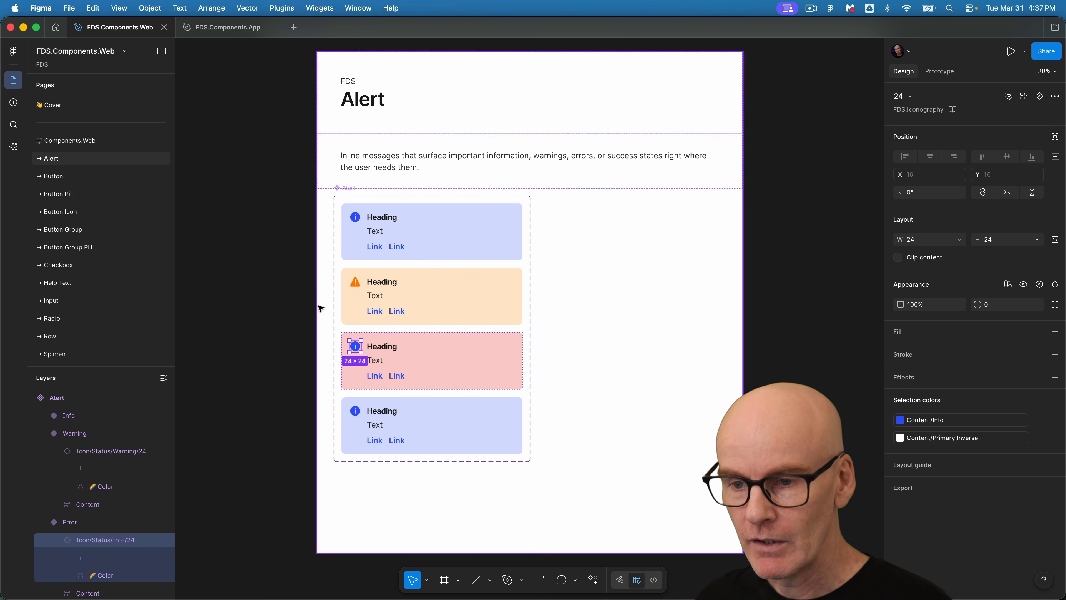
Set the Success variant's background fill to the Positive Subtle color variable.
{"action": "left_click", "coordinate": [361, 417]}
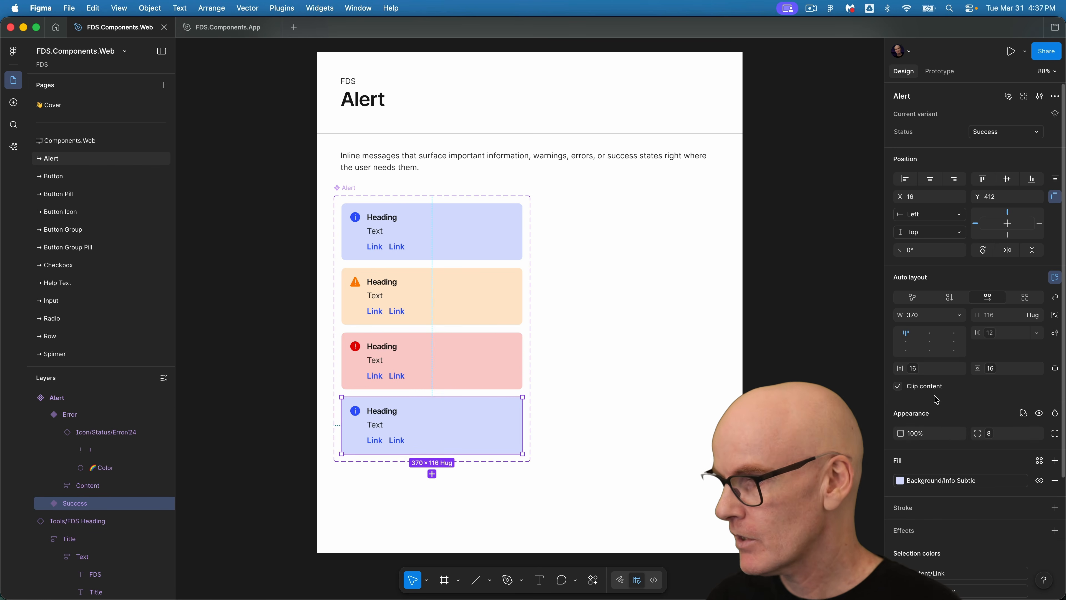
{"action": "scroll", "coordinate": [963, 395], "scroll_direction": "down", "scroll_amount": 4}
{"action": "left_click", "coordinate": [955, 331]}
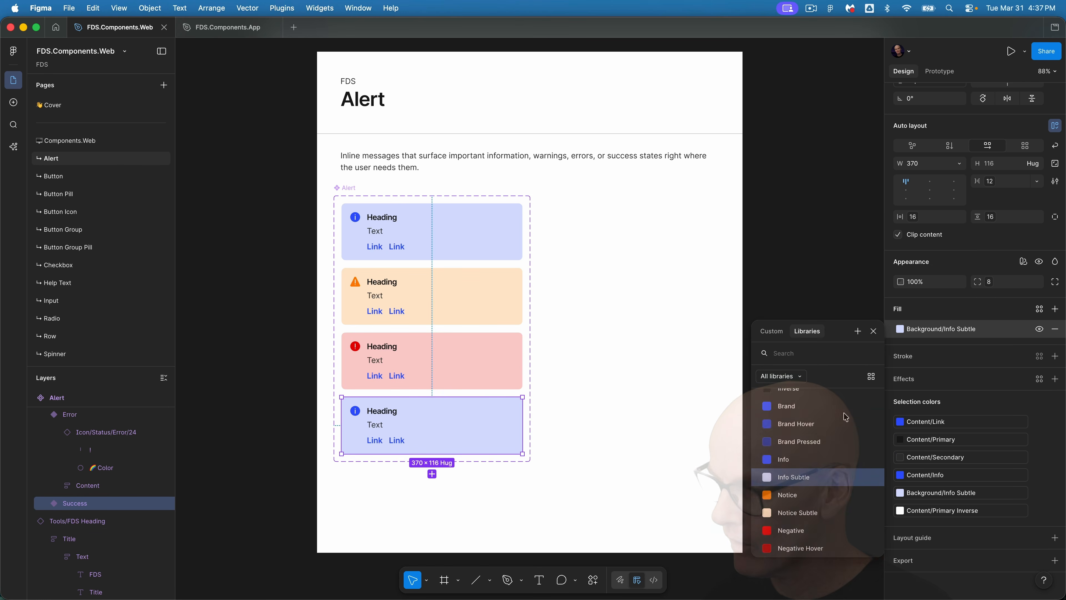
{"action": "left_click", "coordinate": [803, 488]}
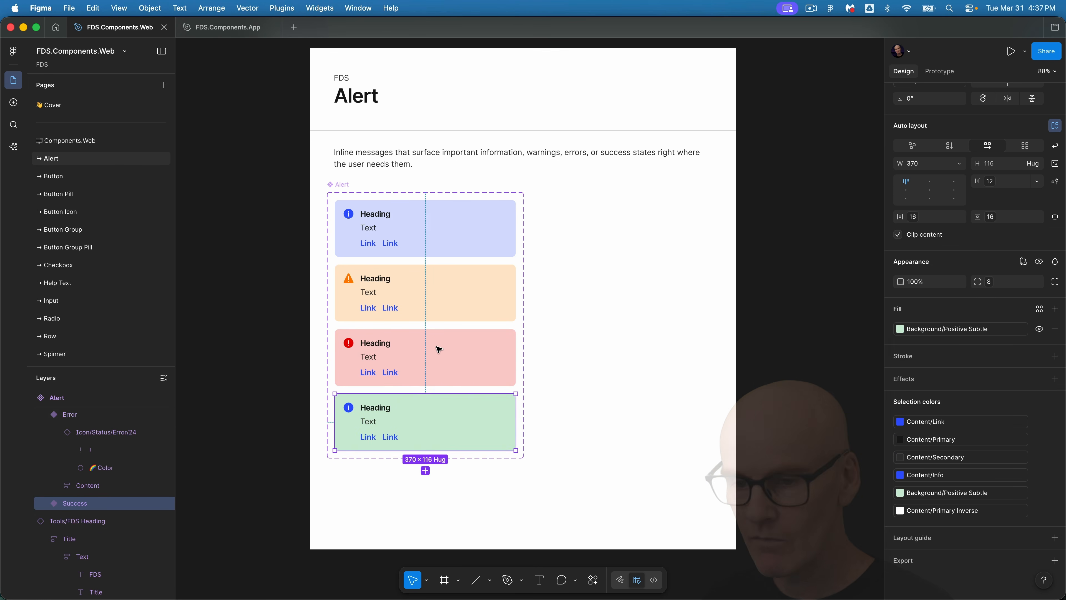
Swap the Success variant's icon for Icon/Status/Success/24 by searching for success.
{"action": "left_click", "coordinate": [355, 411], "text": "super"}
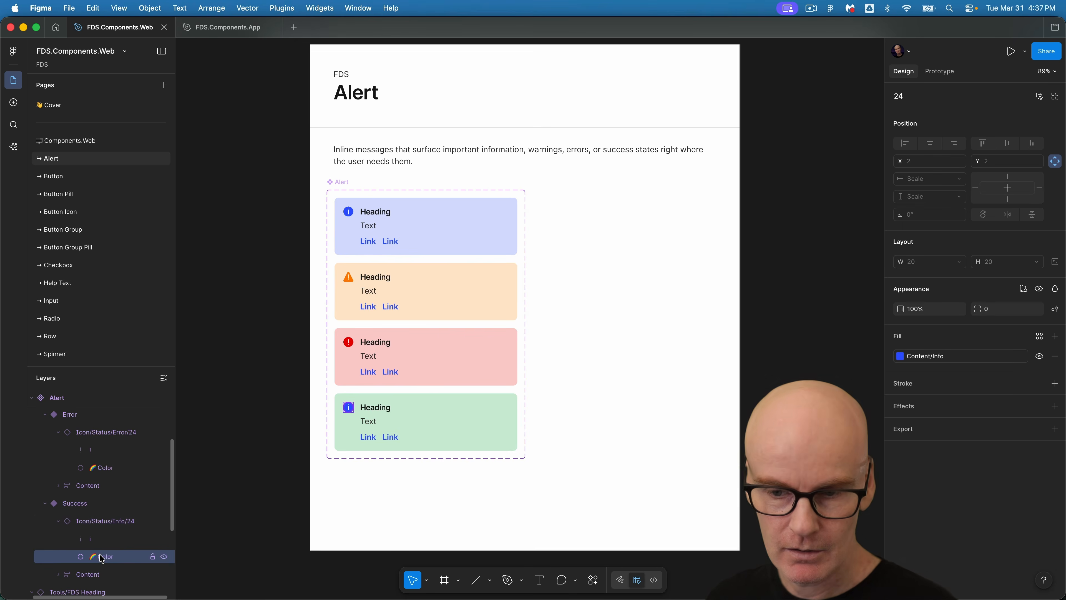
{"action": "left_click", "coordinate": [105, 520]}
{"action": "left_click", "coordinate": [902, 96]}
{"action": "type", "text": "success"}
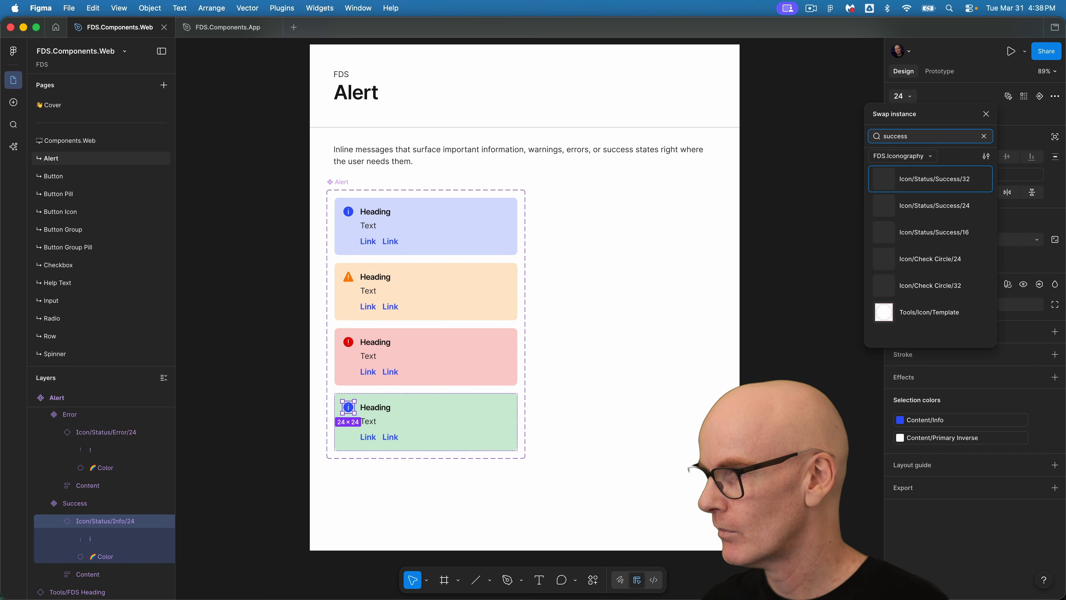
{"action": "left_click", "coordinate": [925, 210]}
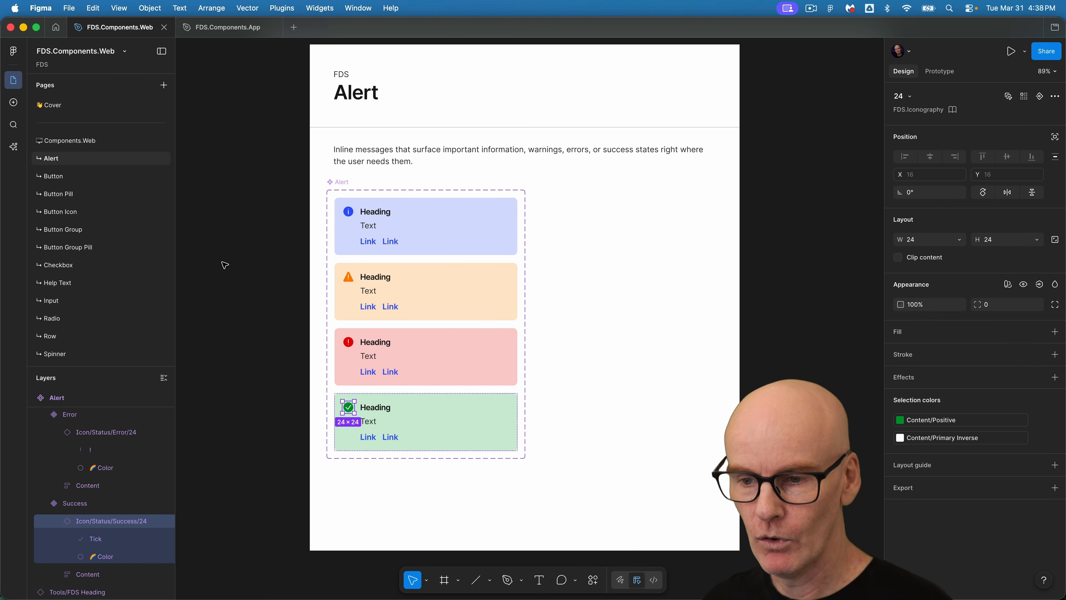
{"action": "left_click", "coordinate": [243, 244]}
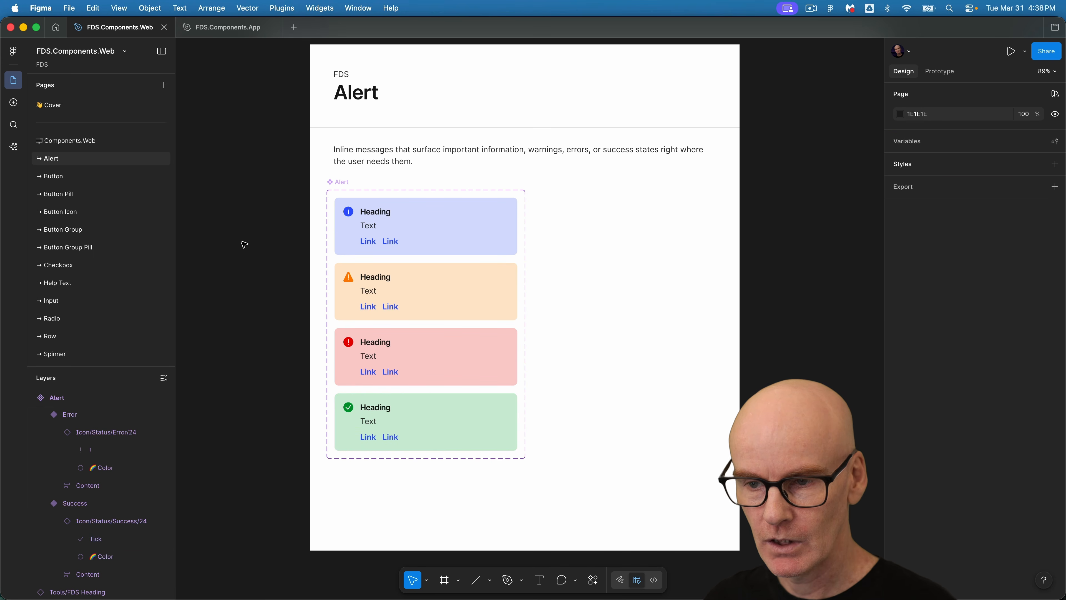
Drag out an Alert instance beside the component set and try its Status and Show Actions properties.
{"action": "left_click", "coordinate": [463, 236]}
{"action": "left_click_drag", "start_coordinate": [463, 236], "coordinate": [668, 235]}
{"action": "left_click", "coordinate": [998, 134]}
{"action": "left_click", "coordinate": [999, 141]}
{"action": "left_click", "coordinate": [1005, 128]}
{"action": "left_click", "coordinate": [998, 141]}
{"action": "left_click", "coordinate": [980, 234]}
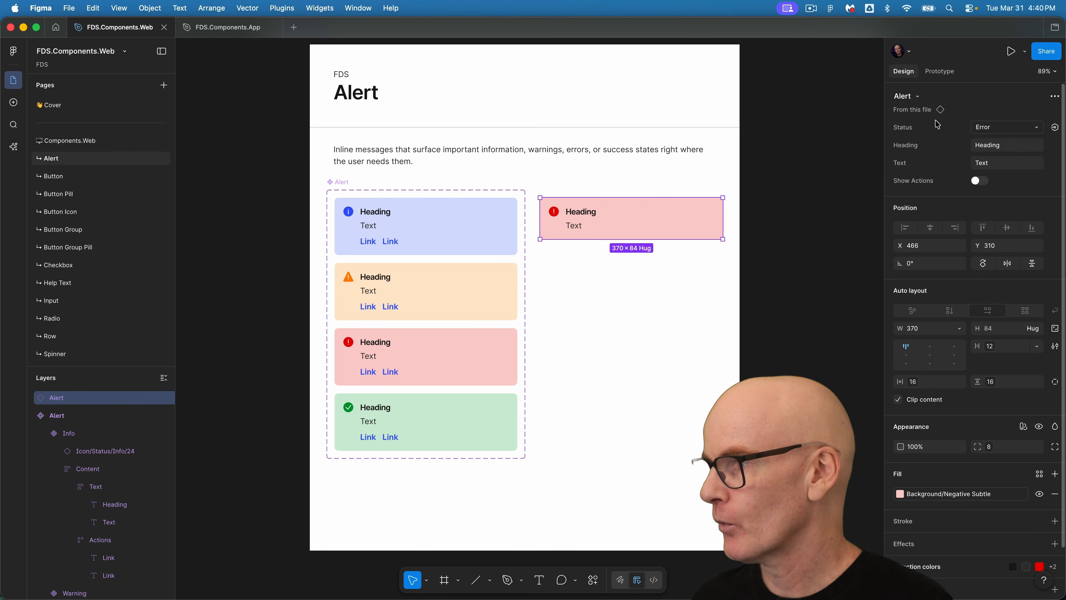
Reset the instance's overrides and set its Status to Info.
{"action": "left_click", "coordinate": [1055, 99]}
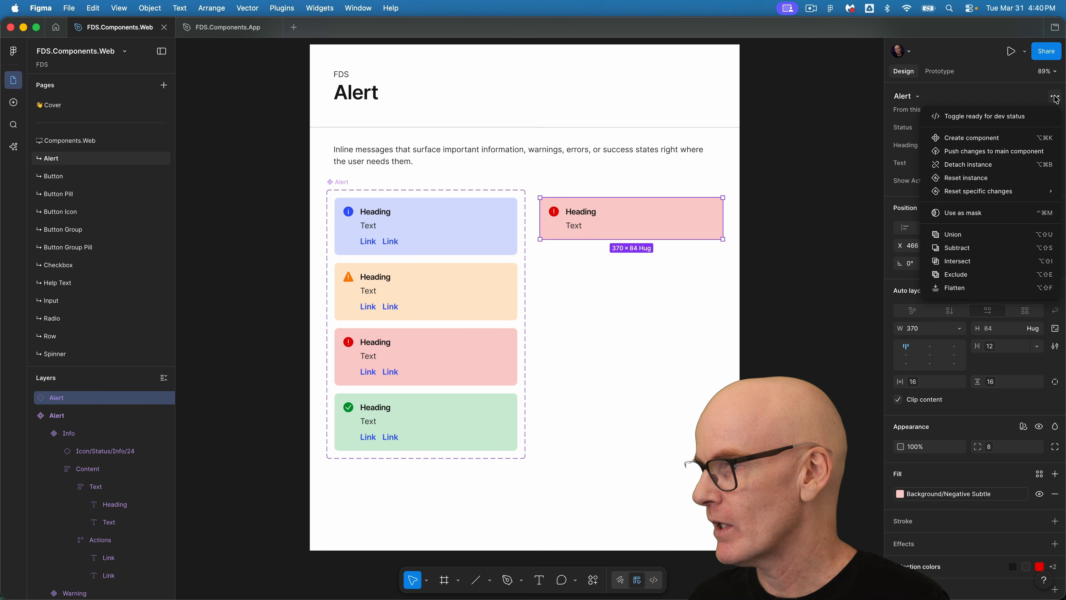
{"action": "left_click", "coordinate": [970, 177]}
{"action": "left_click", "coordinate": [1009, 127]}
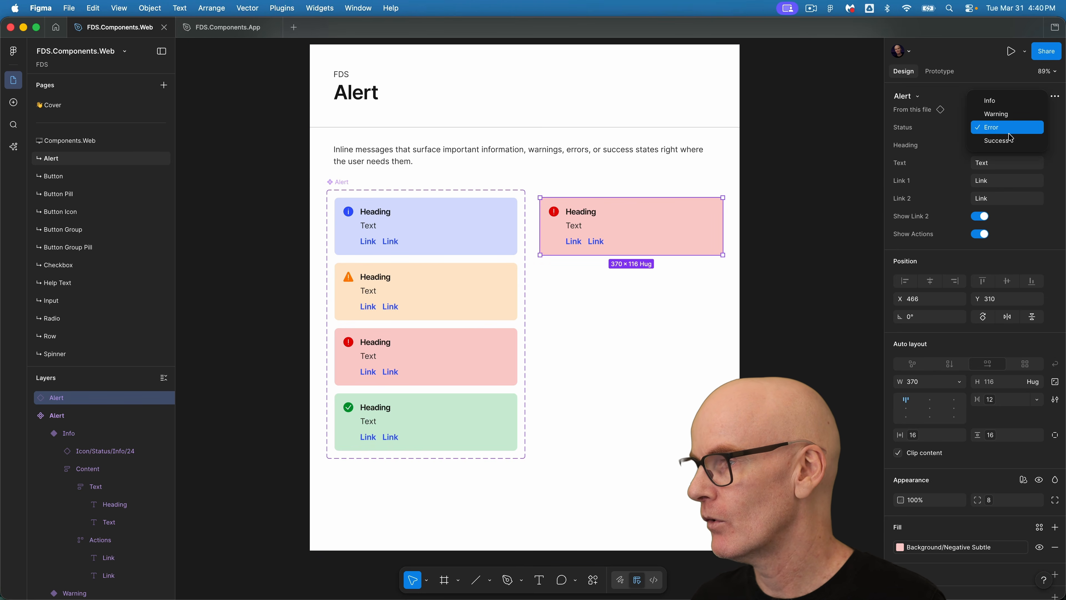
{"action": "left_click", "coordinate": [1007, 102]}
Reposition the Info instance and duplicate it to the right.
{"action": "left_click", "coordinate": [797, 207]}
{"action": "left_click_drag", "start_coordinate": [827, 218], "coordinate": [621, 219]}
{"action": "left_click", "coordinate": [463, 241]}
{"action": "left_click_drag", "start_coordinate": [440, 238], "coordinate": [667, 231], "text": "alt"}
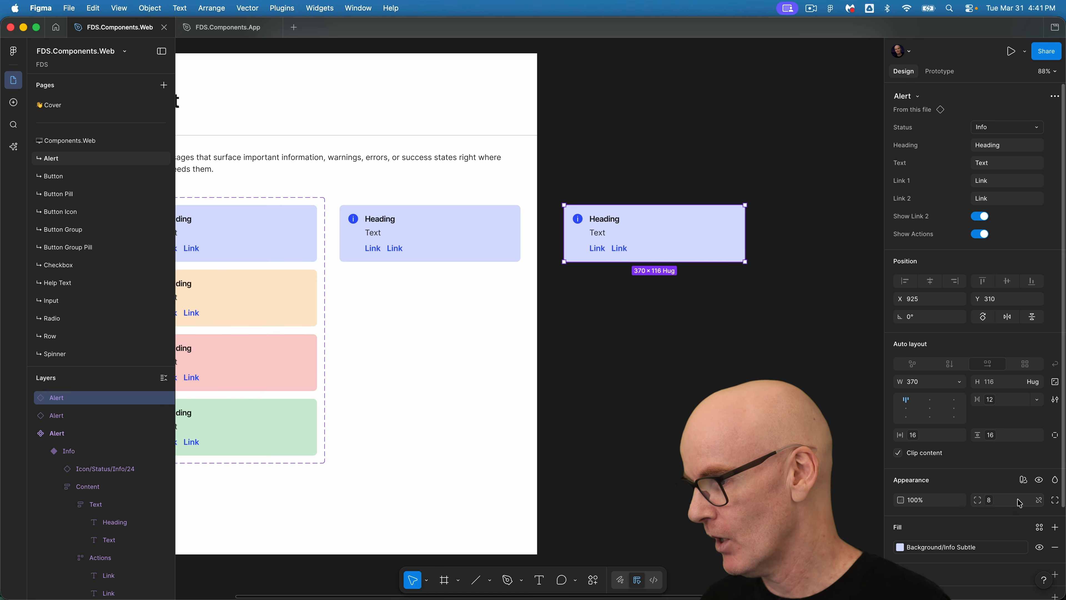
Set the duplicate instance's Semantic: Color mode to Dark.
{"action": "left_click", "coordinate": [1024, 483]}
{"action": "mouse_move", "coordinate": [1007, 514]}
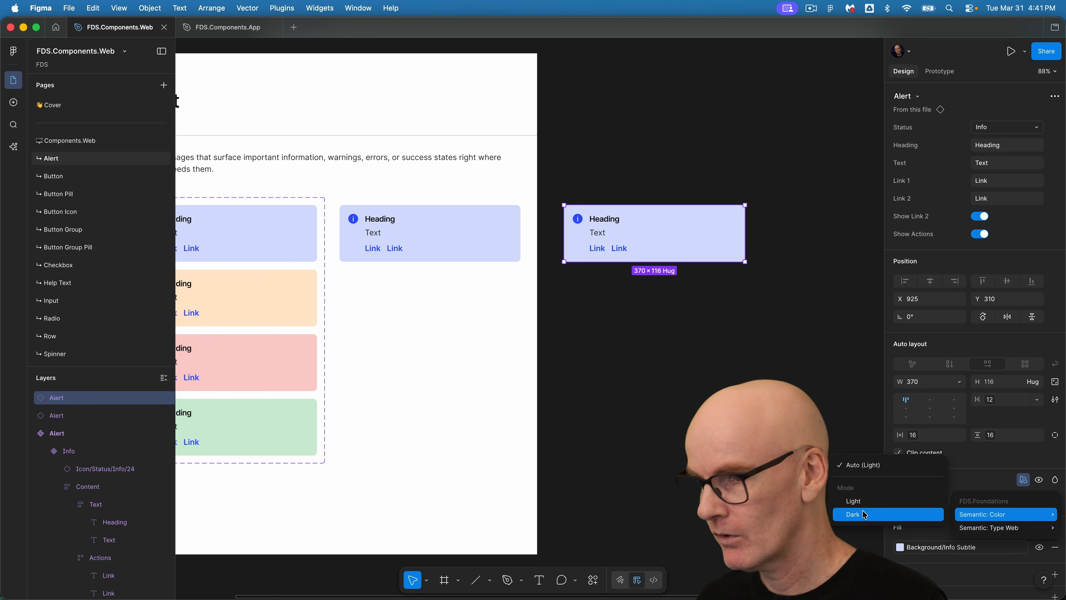
{"action": "left_click", "coordinate": [926, 514]}
{"action": "left_click", "coordinate": [616, 313]}
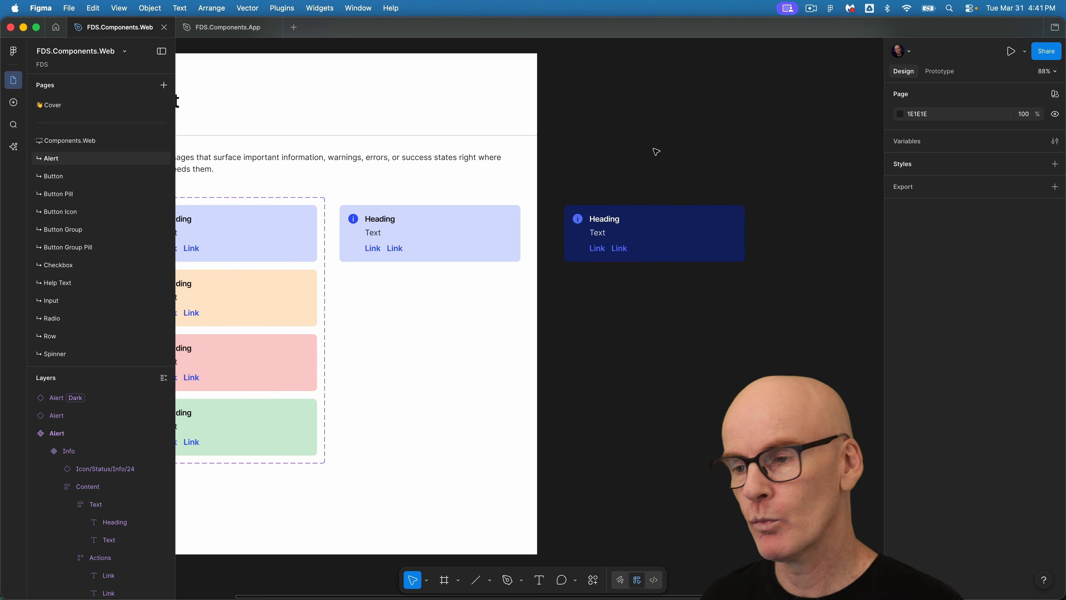
Duplicate the dark instance below and set its Status to Warning.
{"action": "left_click", "coordinate": [635, 238]}
{"action": "left_click_drag", "start_coordinate": [635, 238], "coordinate": [637, 303]}
{"action": "left_click", "coordinate": [1007, 127]}
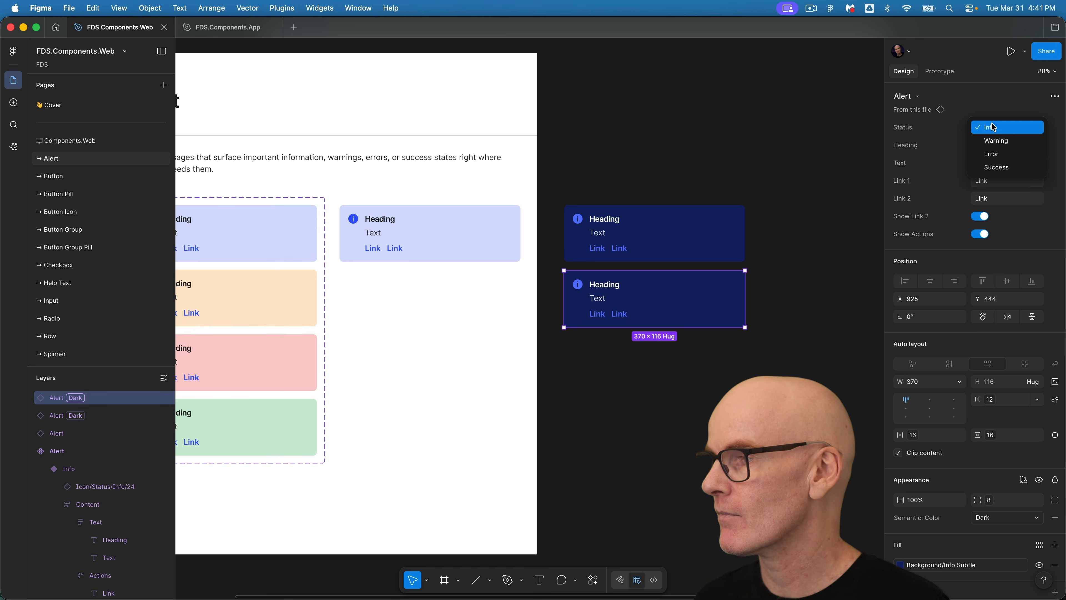
{"action": "left_click", "coordinate": [994, 139]}
Duplicate the Warning instance below and set its Status to Error.
{"action": "left_click_drag", "start_coordinate": [704, 315], "coordinate": [697, 377]}
{"action": "left_click", "coordinate": [1013, 127]}
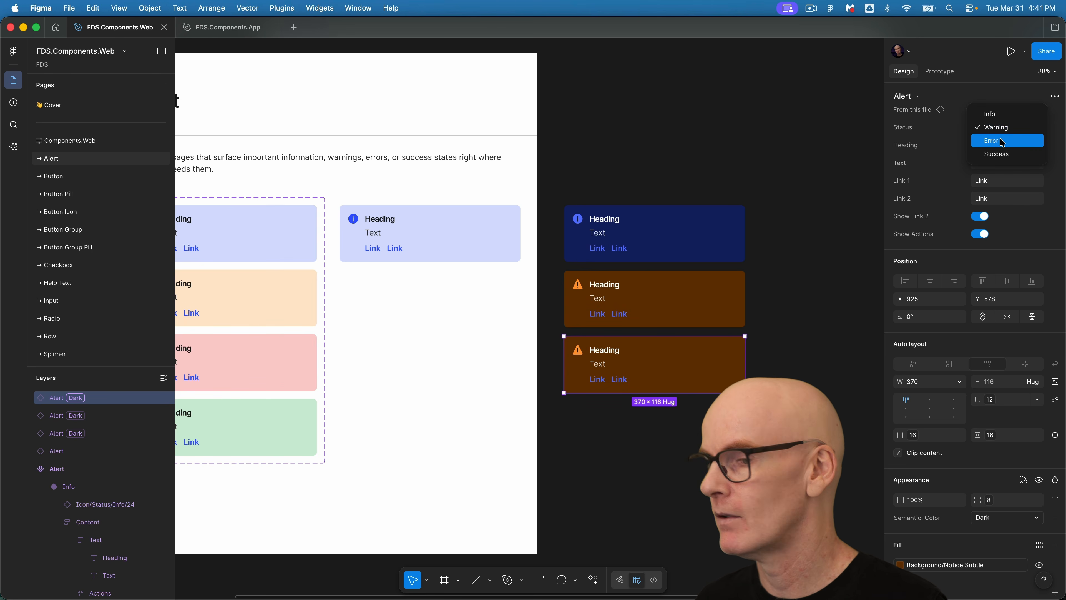
{"action": "left_click", "coordinate": [994, 142]}
Duplicate the Error instance below and set its Status to Success.
{"action": "left_click_drag", "start_coordinate": [713, 361], "coordinate": [713, 426]}
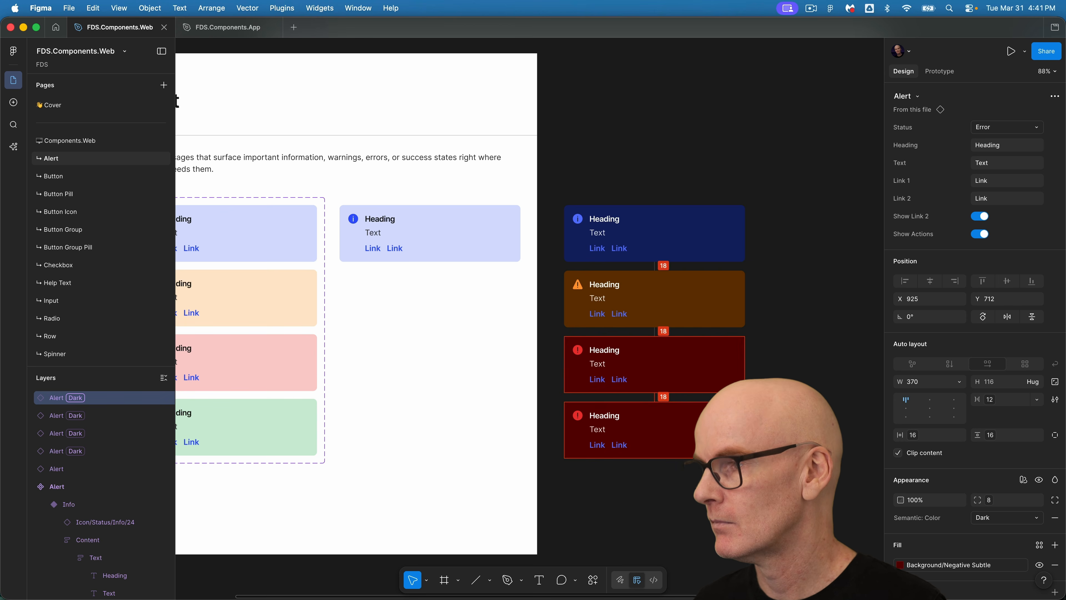
{"action": "left_click", "coordinate": [1007, 127]}
{"action": "left_click", "coordinate": [998, 142]}
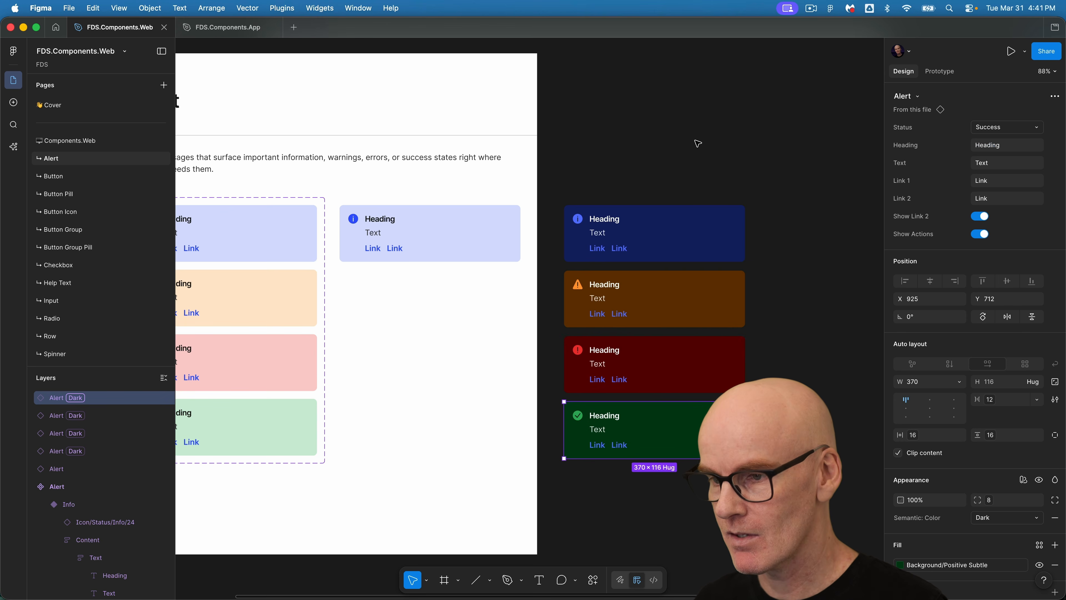
Zoom in to examine the four dark-mode Alert instances.
{"action": "left_click", "coordinate": [662, 129]}
{"action": "scroll", "coordinate": [566, 148], "scroll_direction": "up", "scroll_amount": 5}
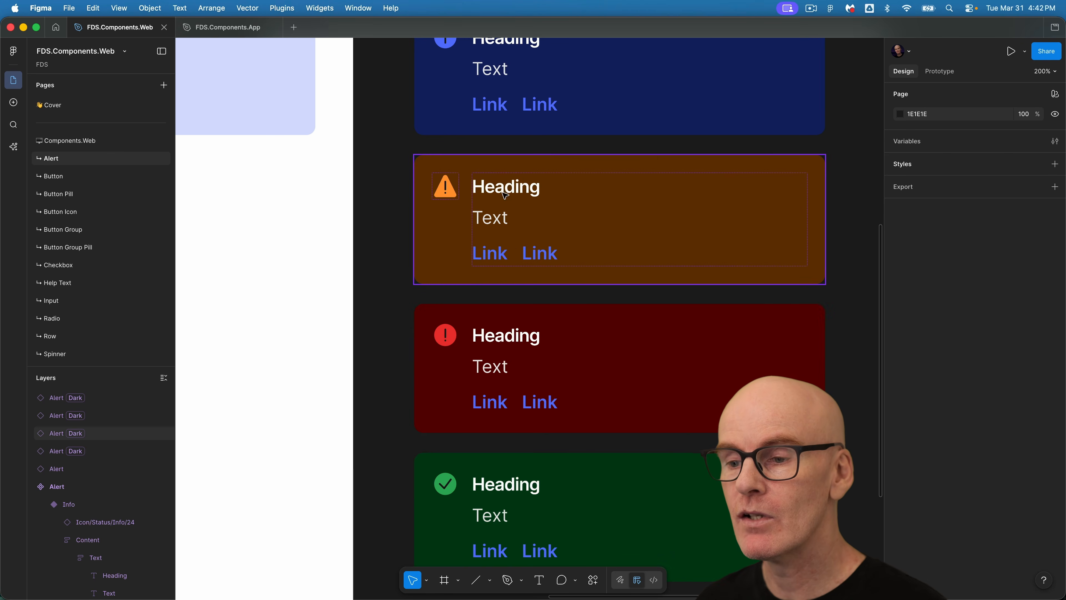
{"action": "scroll", "coordinate": [526, 217], "scroll_direction": "up", "scroll_amount": 3}
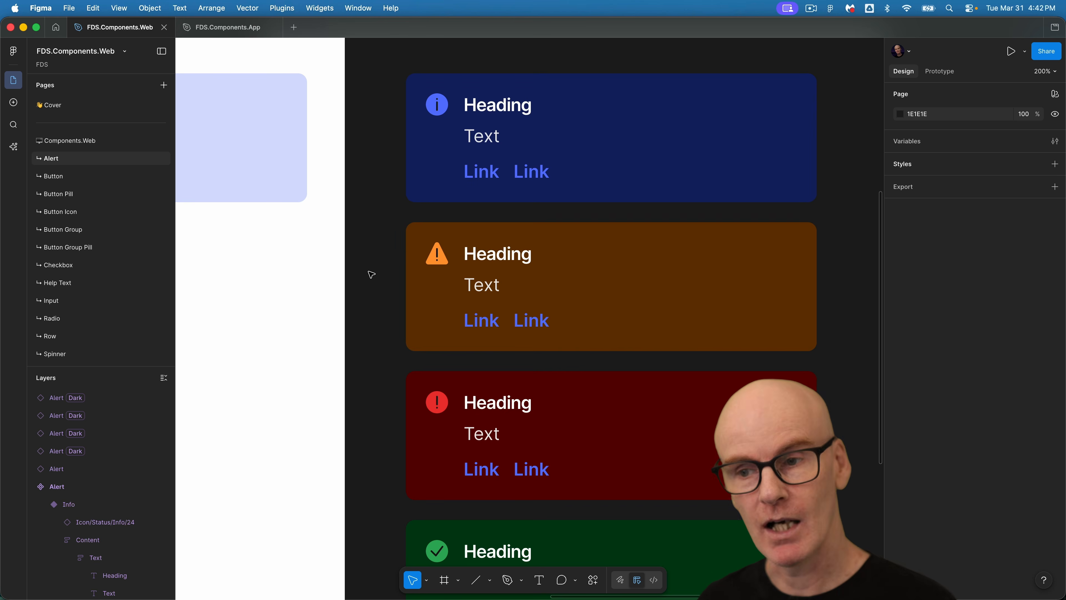
{"action": "key", "text": "minus"}
{"action": "key", "text": "minus"}
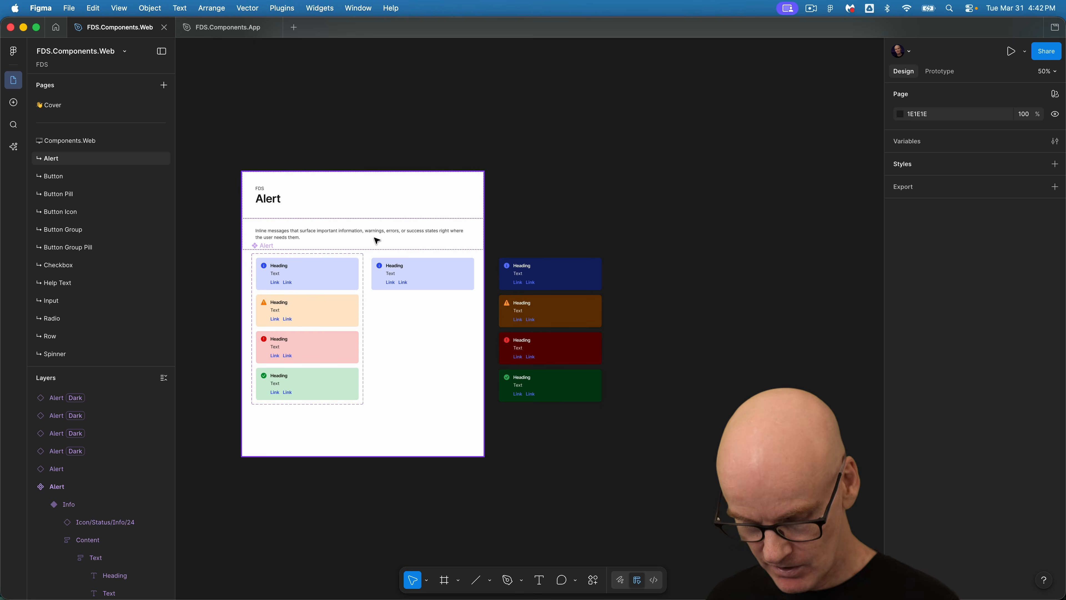
Delete the four dark-mode test instances and the light Info instance.
{"action": "left_click", "coordinate": [375, 238]}
{"action": "key", "text": "shift+1"}
{"action": "left_click_drag", "start_coordinate": [654, 176], "coordinate": [866, 530]}
{"action": "key", "text": "Delete"}
{"action": "left_click", "coordinate": [575, 251]}
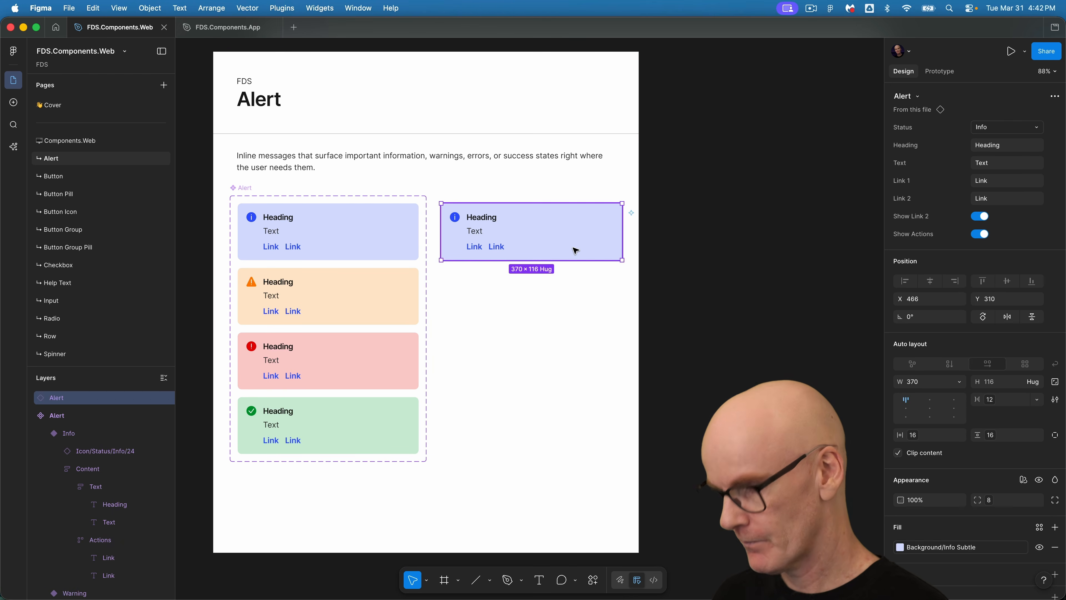
{"action": "key", "text": "Delete"}
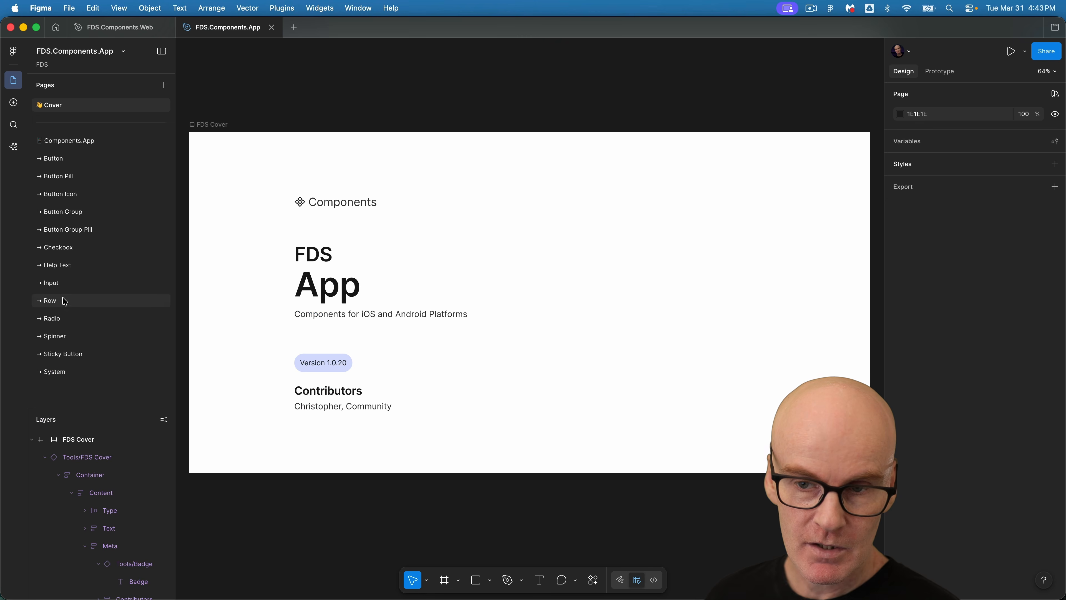
In the FDS.Components.App file, duplicate the Row page and rename the copy Alert.
{"action": "right_click", "coordinate": [63, 299]}
{"action": "left_click", "coordinate": [96, 344]}
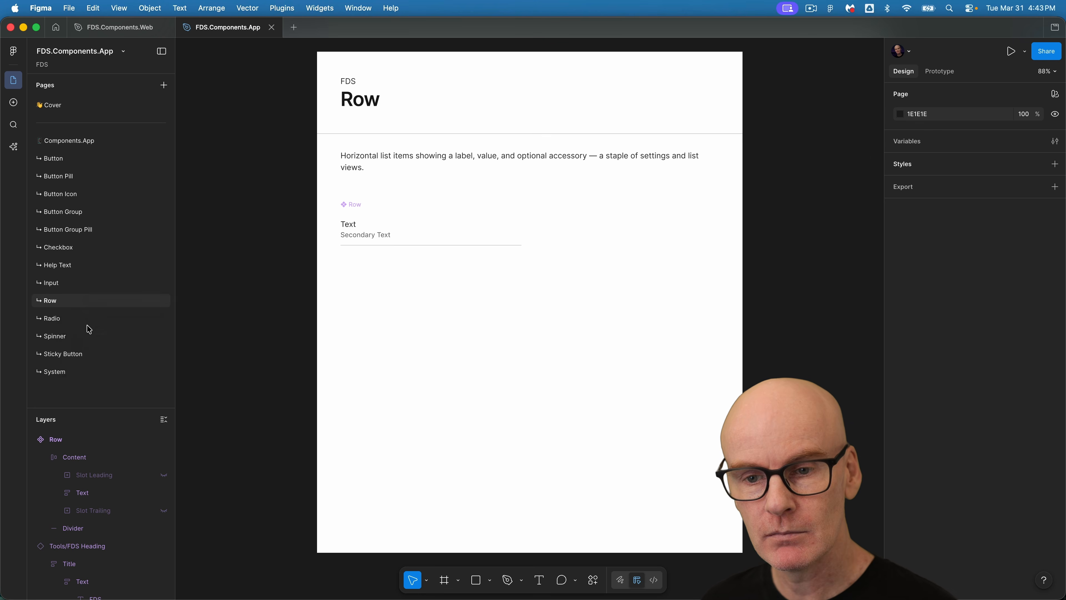
{"action": "double_click", "coordinate": [81, 320]}
{"action": "left_click_drag", "start_coordinate": [66, 318], "coordinate": [45, 317]}
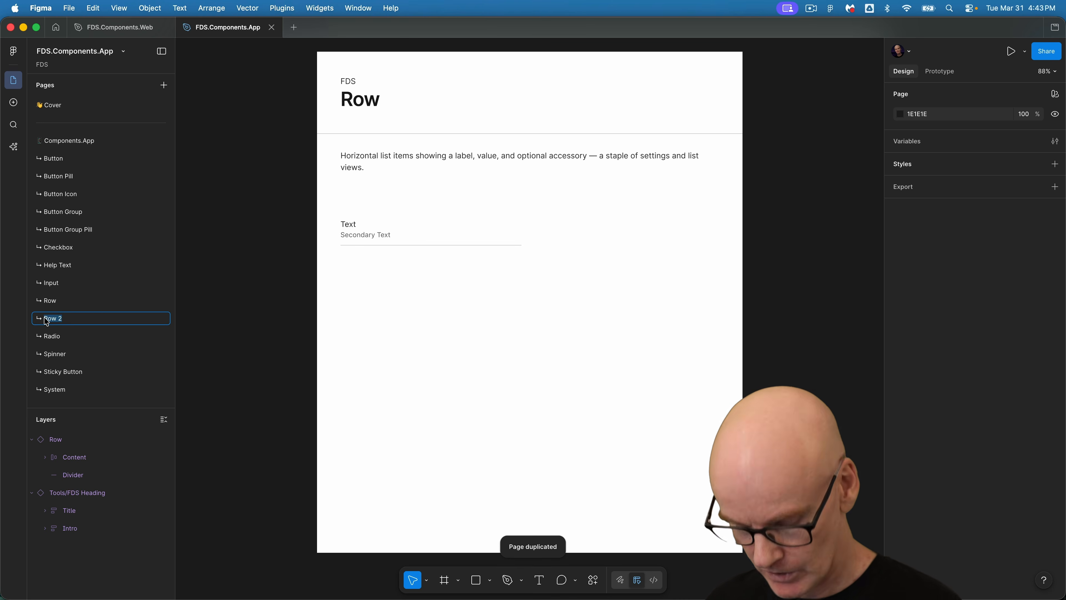
{"action": "type", "text": "AI"}
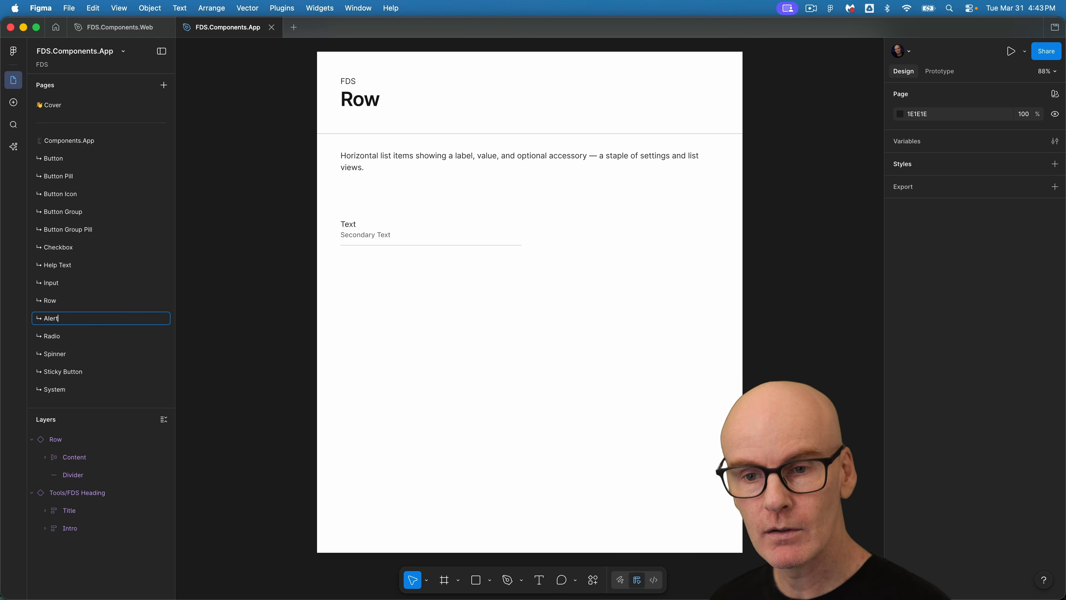
{"action": "key", "text": "Return"}
Move the Alert page to the top of the page list and change its page heading title to Alert.
{"action": "left_click_drag", "start_coordinate": [48, 322], "coordinate": [57, 160]}
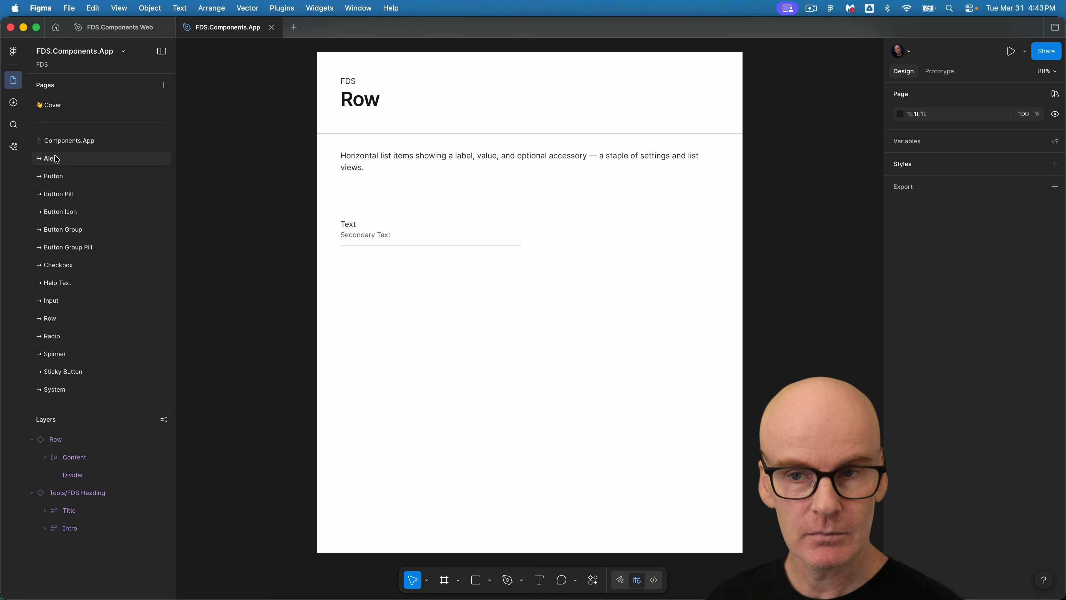
{"action": "double_click", "coordinate": [371, 98]}
{"action": "type", "text": "Alert"}
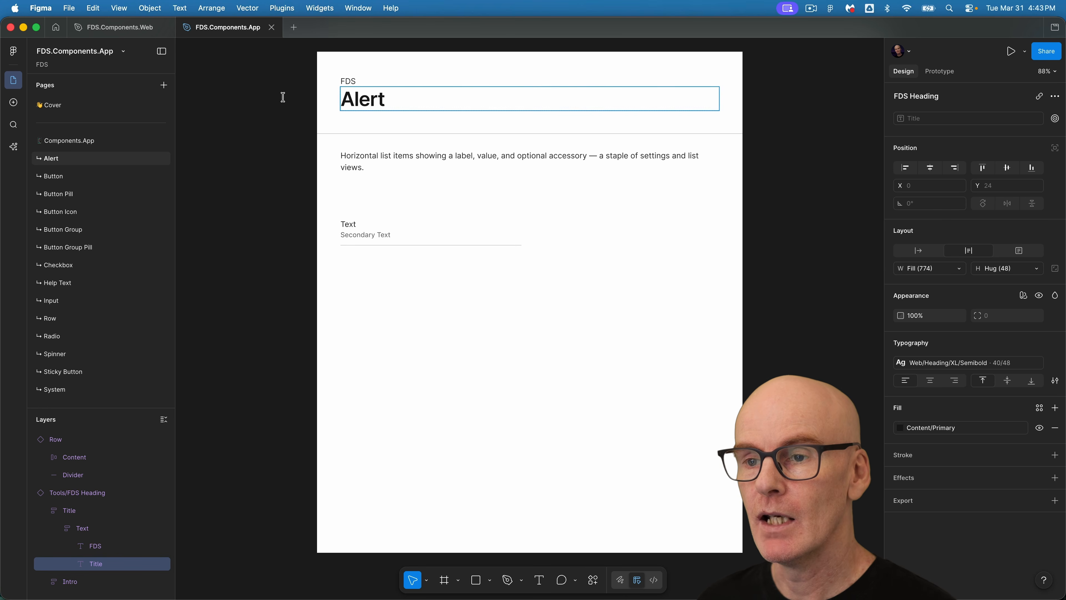
{"action": "left_click", "coordinate": [250, 95]}
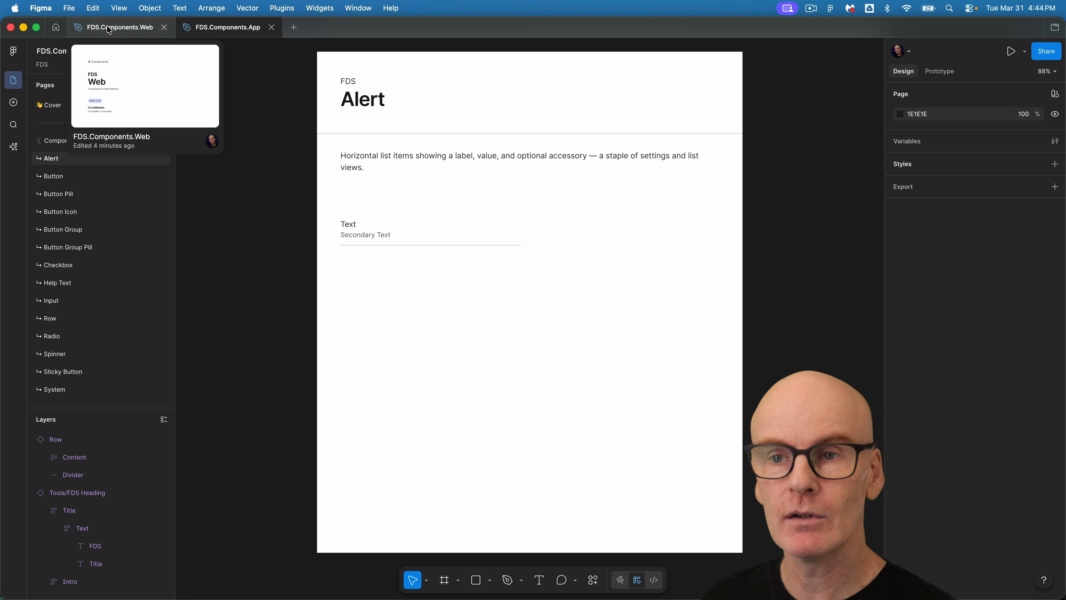
Paste the Alert description from the Web file into the App page's intro text and delete the Row instance.
{"action": "left_click", "coordinate": [120, 28]}
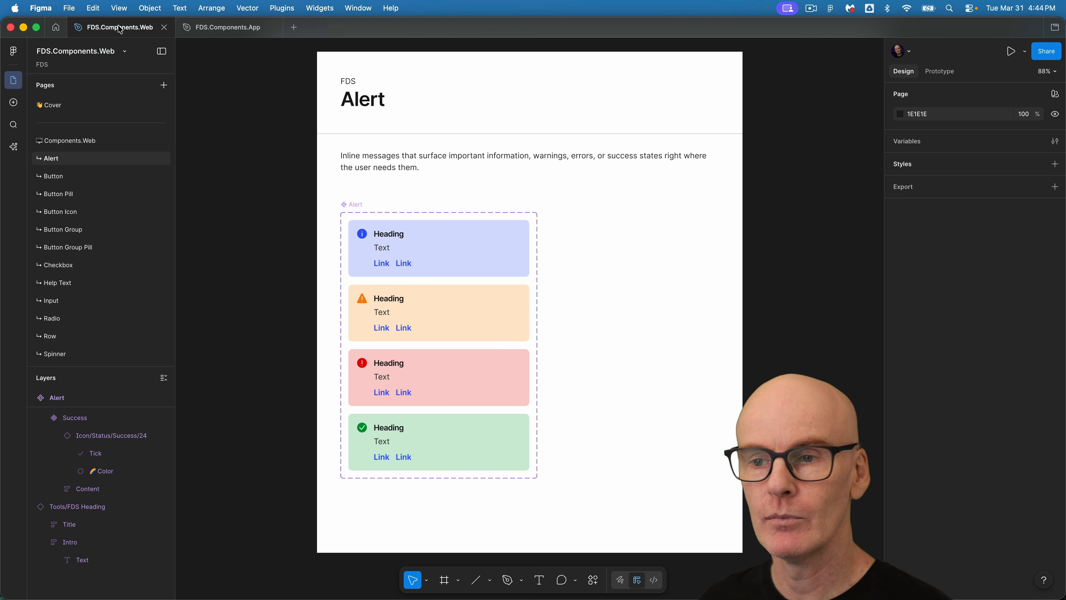
{"action": "double_click", "coordinate": [391, 161], "text": "super"}
{"action": "key", "text": "super+c"}
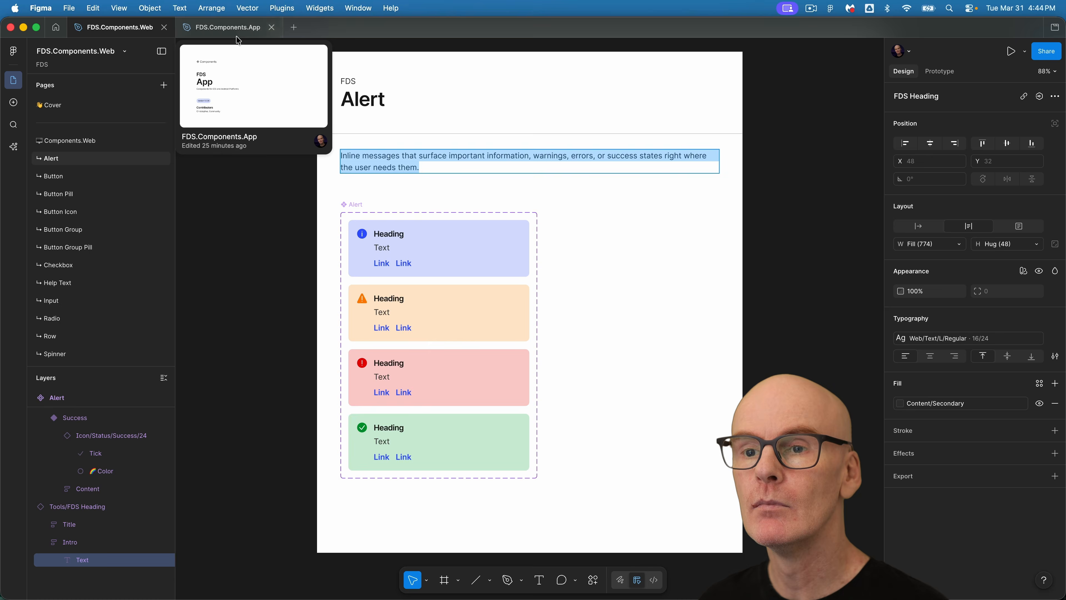
{"action": "left_click", "coordinate": [237, 28]}
{"action": "double_click", "coordinate": [364, 155], "text": "super"}
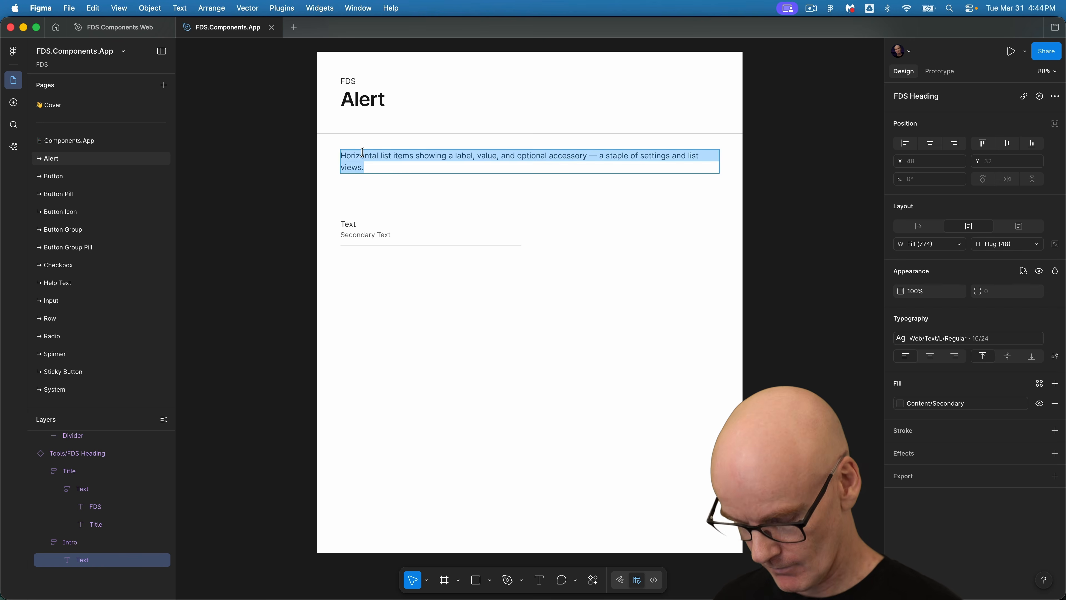
{"action": "key", "text": "super+v"}
{"action": "left_click", "coordinate": [372, 218]}
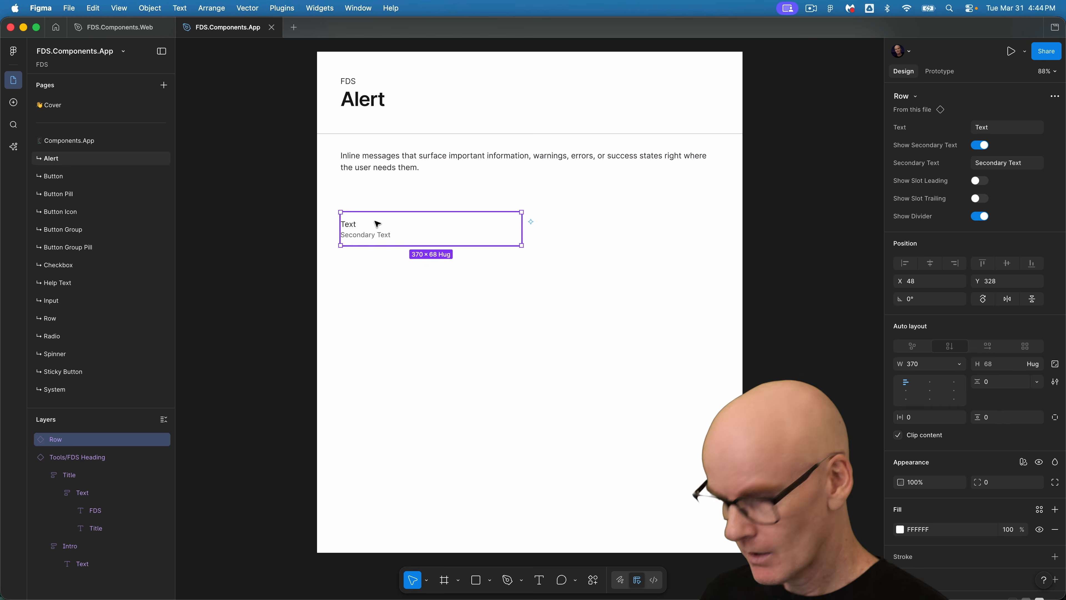
{"action": "key", "text": "Delete"}
Copy the Alert component set from the Web file and place it on the App page at X 48, Y 328.
{"action": "left_click", "coordinate": [123, 27]}
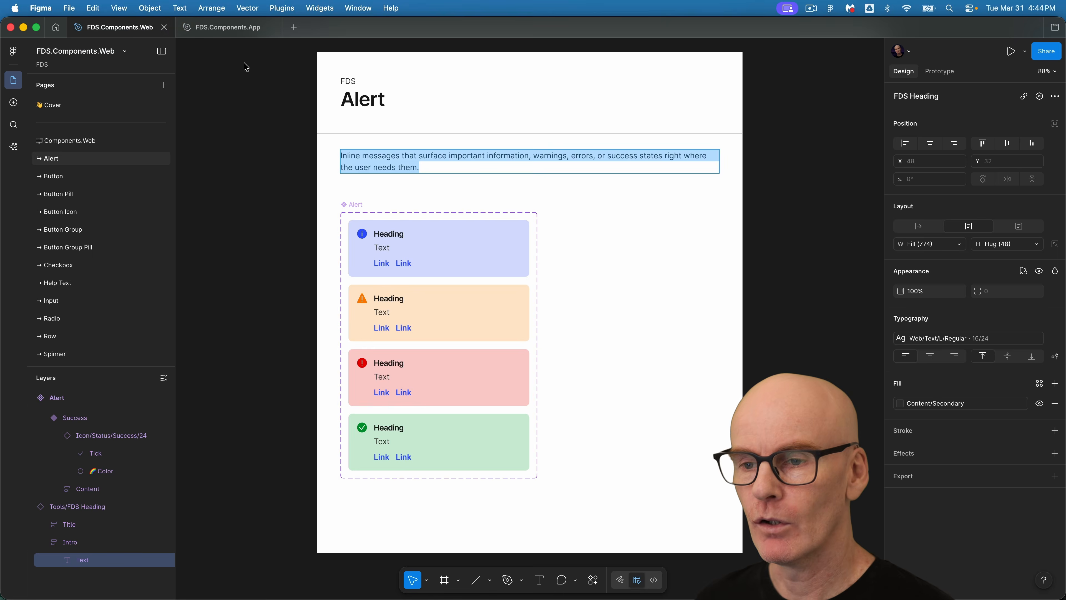
{"action": "key", "text": "Escape"}
{"action": "left_click", "coordinate": [350, 208]}
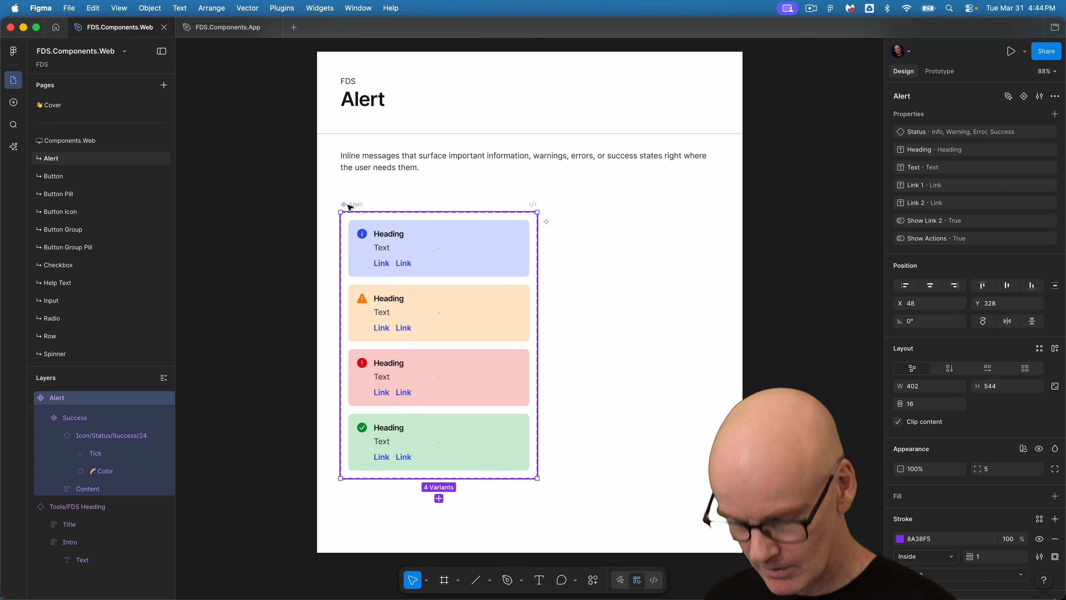
{"action": "key", "text": "cmd+c"}
{"action": "left_click", "coordinate": [227, 27]}
{"action": "key", "text": "cmd+v"}
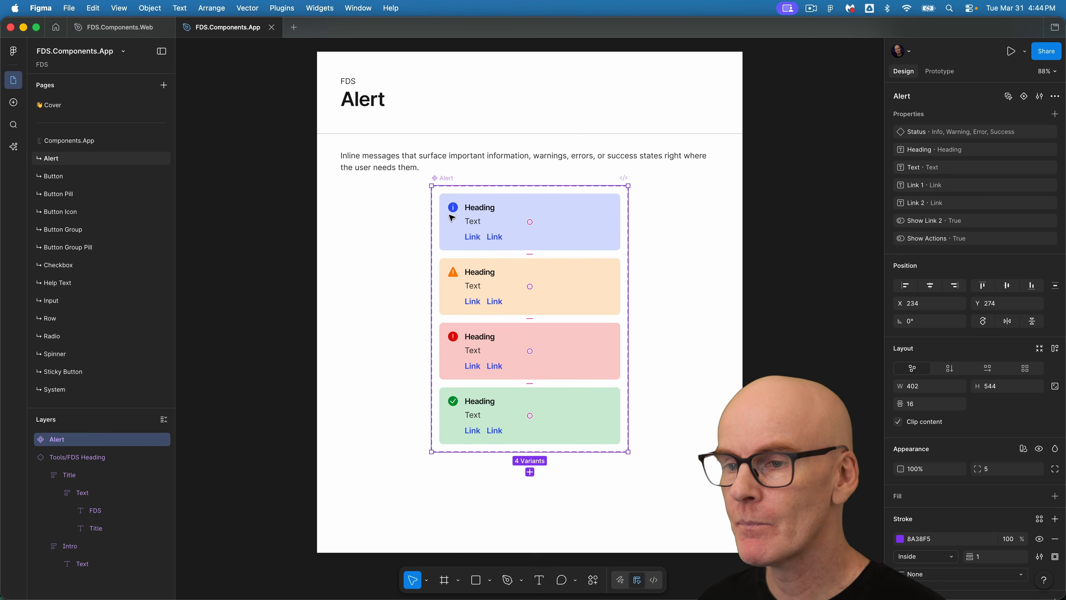
{"action": "left_click_drag", "start_coordinate": [452, 218], "coordinate": [360, 238]}
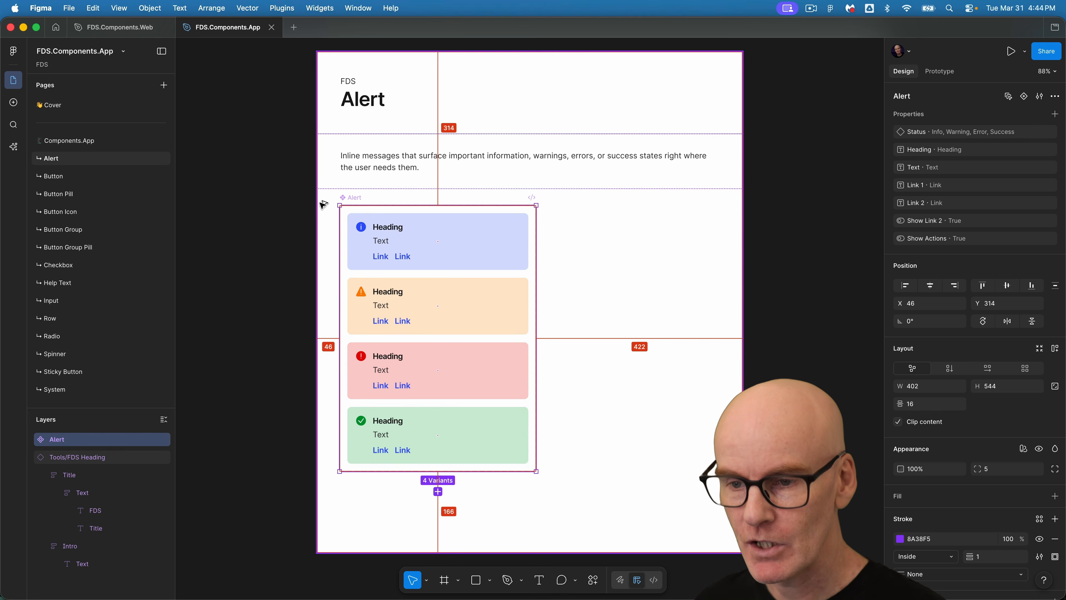
{"action": "left_click", "coordinate": [352, 167]}
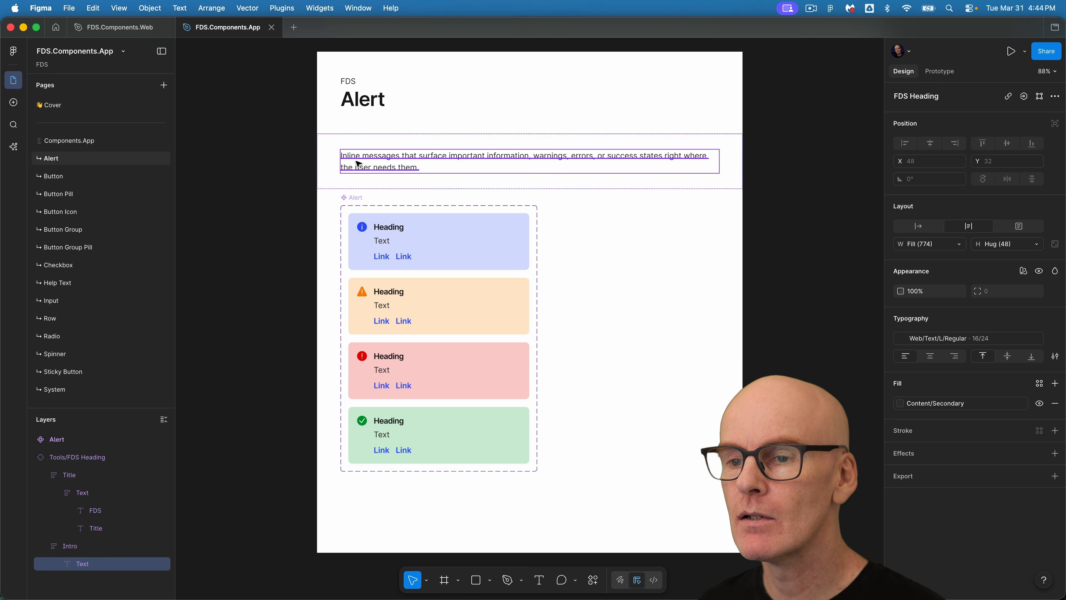
{"action": "left_click", "coordinate": [352, 186]}
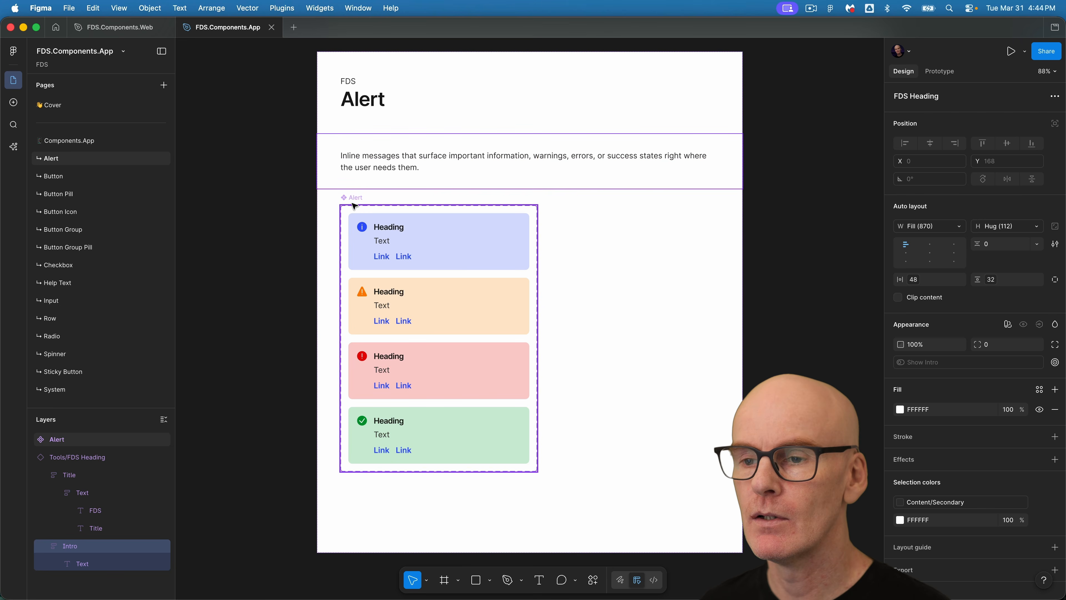
{"action": "left_click", "coordinate": [356, 201]}
{"action": "key", "text": "shift+Down"}
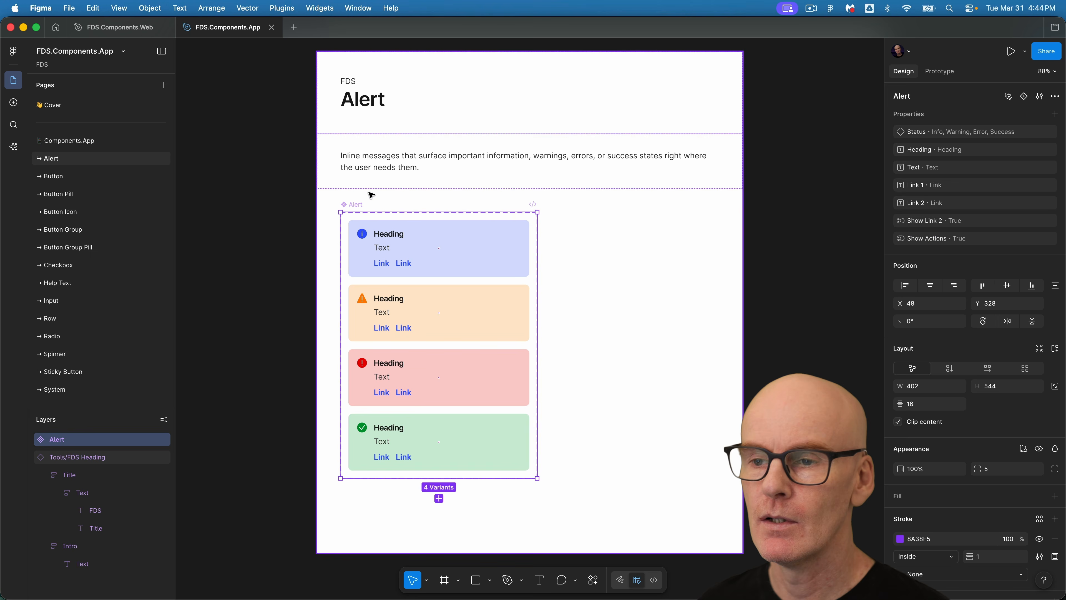
Select all four alert headings and apply the App/Heading/XS/Semibold text style to them.
{"action": "left_click", "coordinate": [253, 184]}
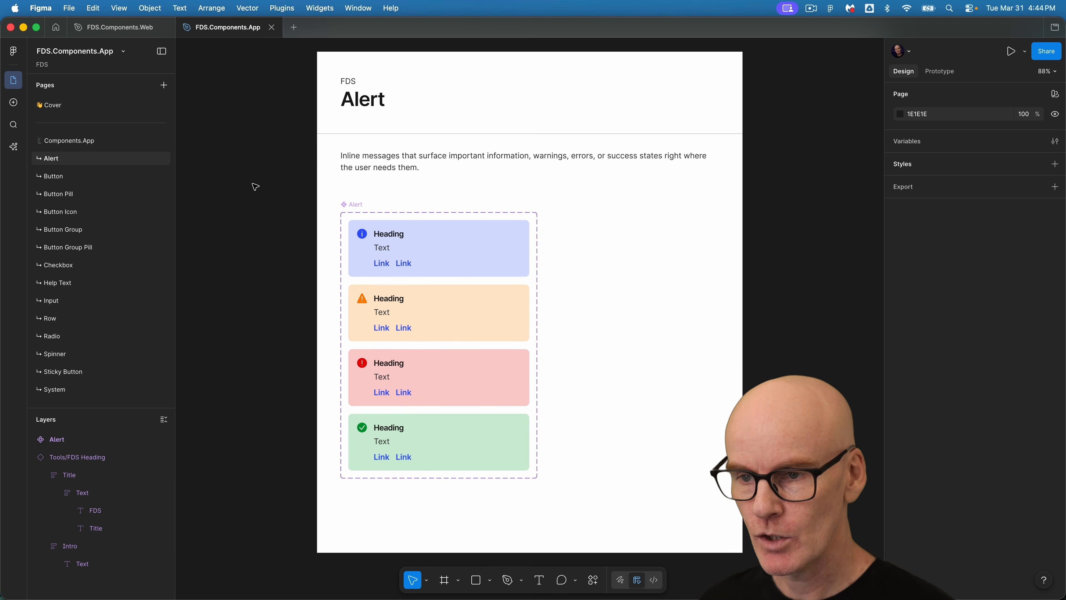
{"action": "left_click", "coordinate": [393, 234], "text": "super"}
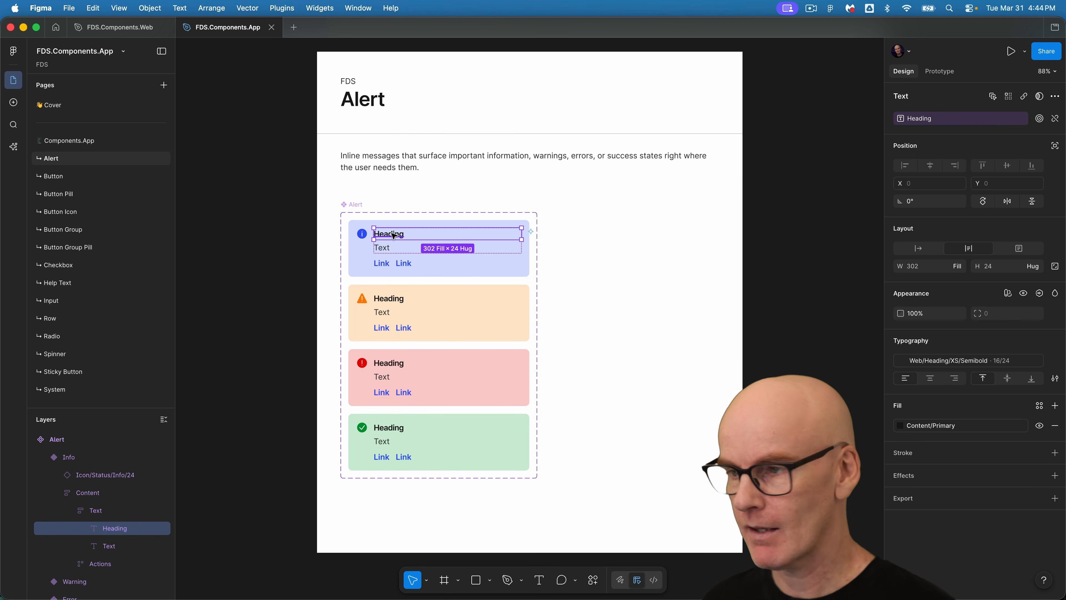
{"action": "left_click", "coordinate": [993, 97]}
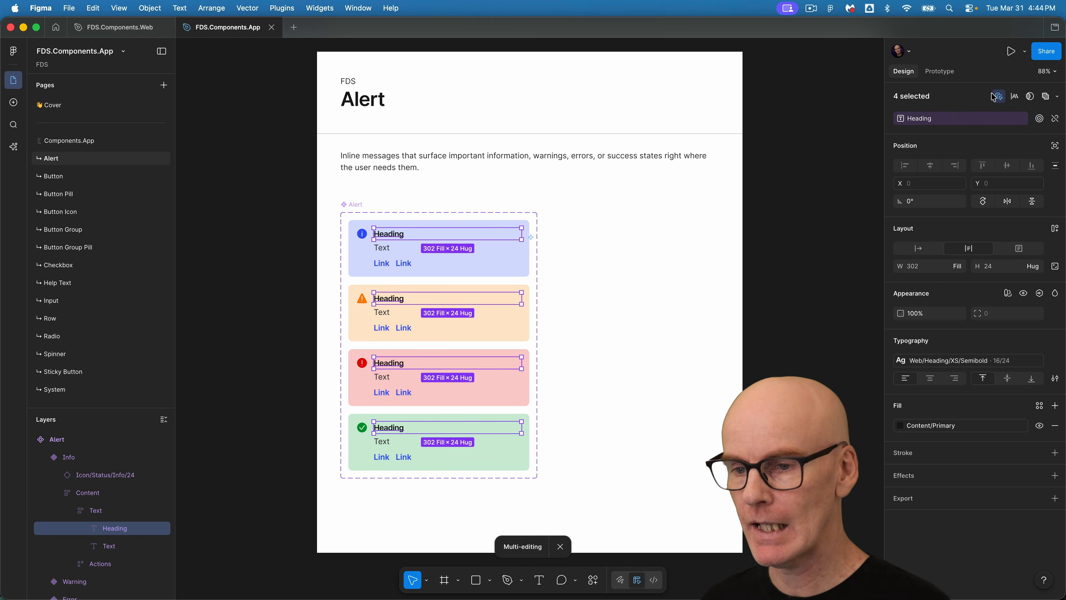
{"action": "left_click", "coordinate": [932, 364]}
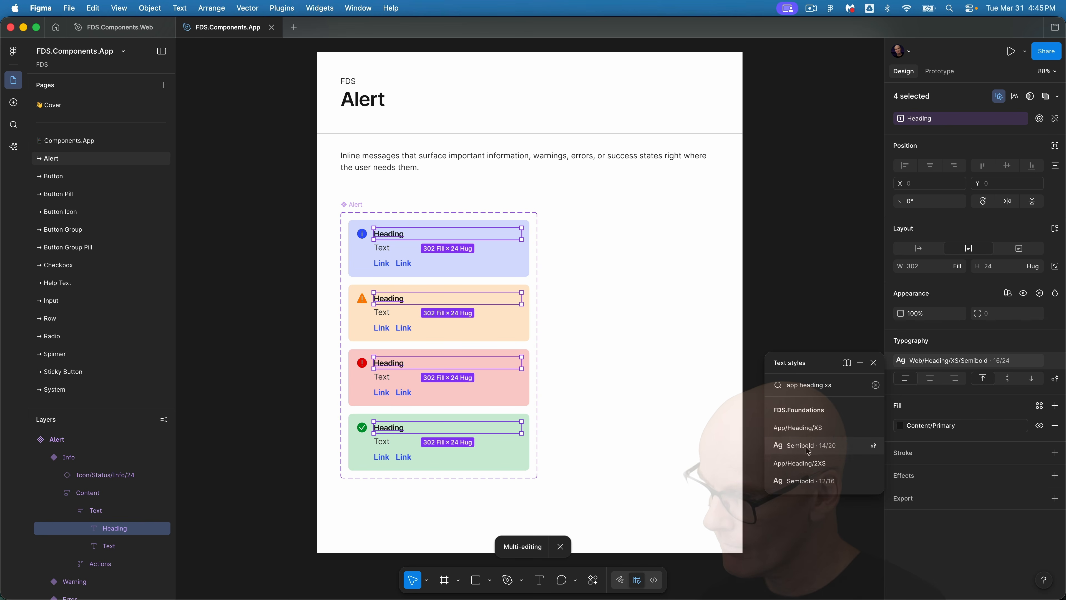
{"action": "left_click", "coordinate": [809, 448]}
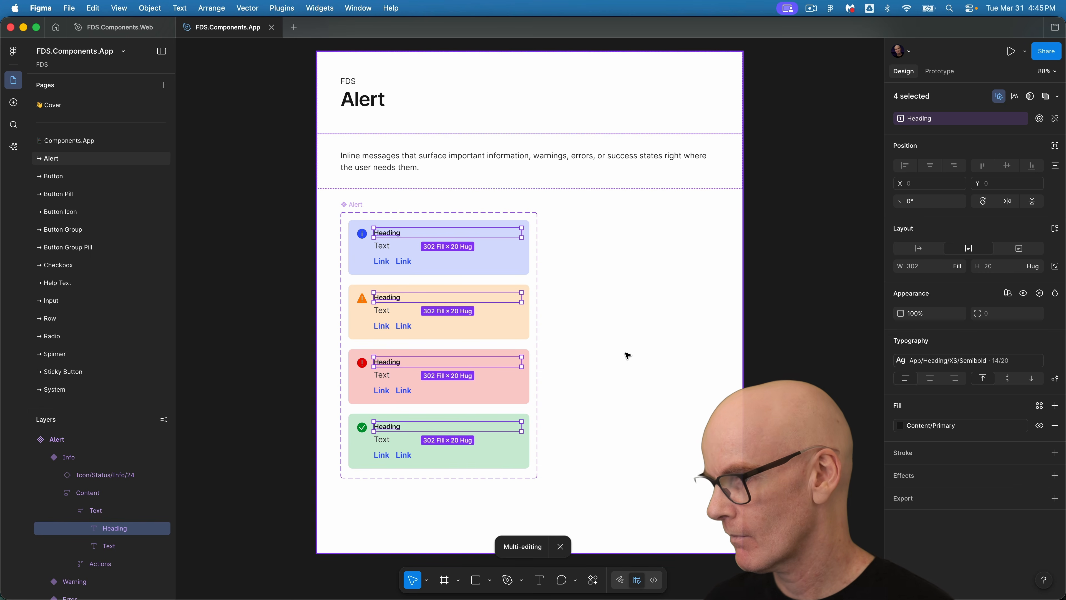
{"action": "key", "text": "Escape"}
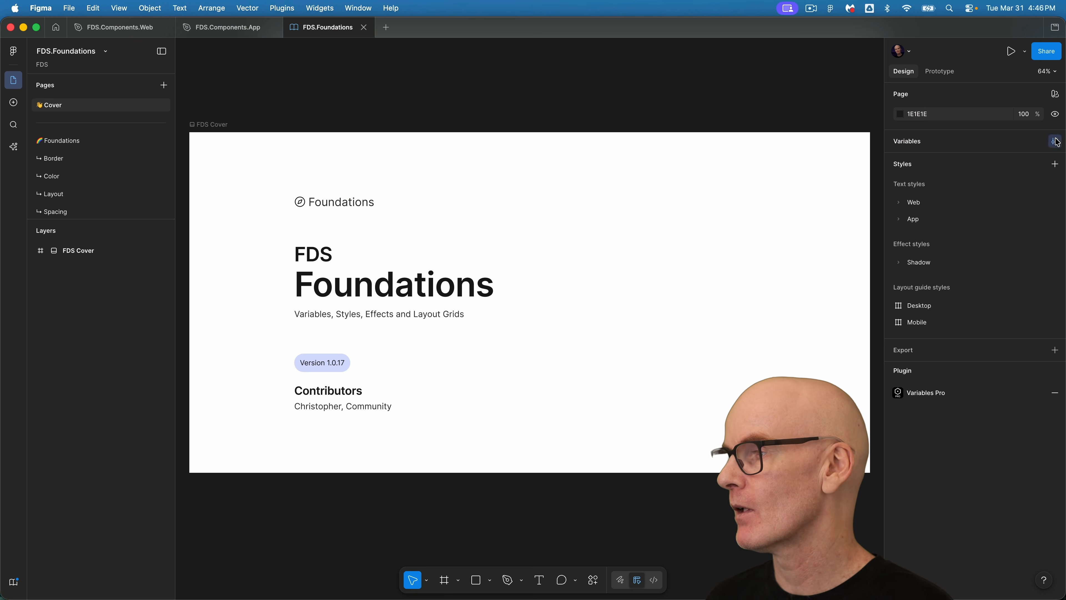
In the FDS.Foundations variables, set the Heading XS Semibold size to L for iOS and Android in Semantic: Type App.
{"action": "left_click", "coordinate": [1055, 141]}
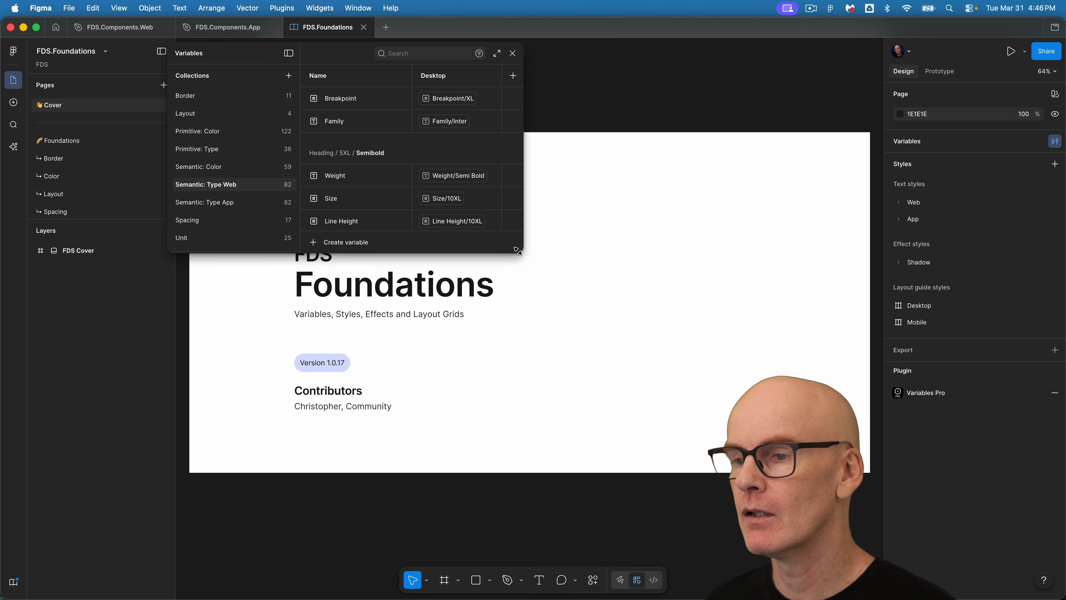
{"action": "left_click_drag", "start_coordinate": [518, 251], "coordinate": [791, 478]}
{"action": "left_click", "coordinate": [223, 206]}
{"action": "scroll", "coordinate": [240, 357], "scroll_direction": "down", "scroll_amount": 10}
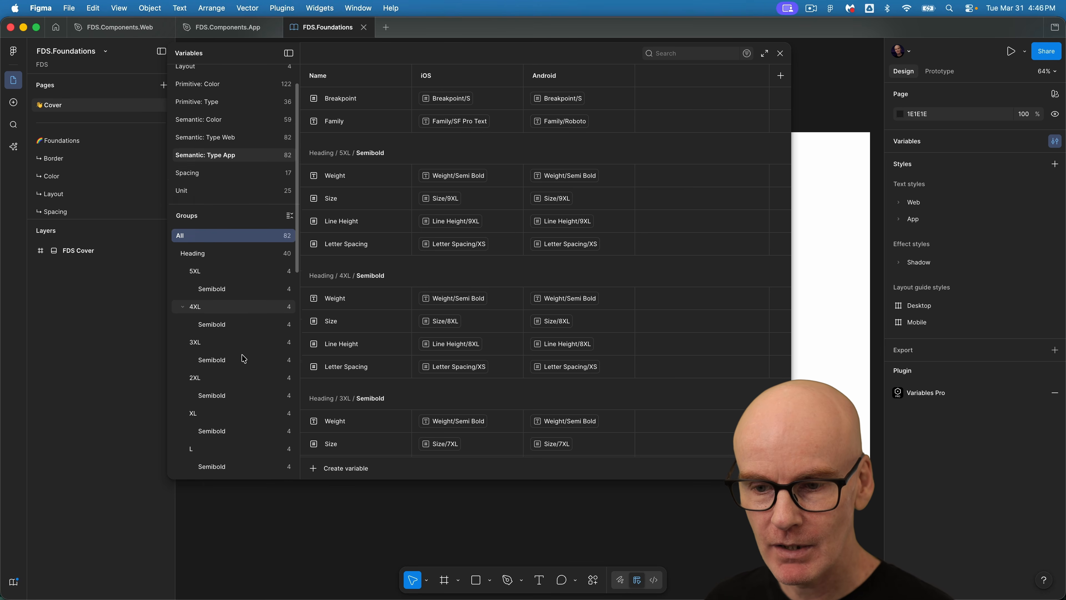
{"action": "left_click", "coordinate": [225, 383]}
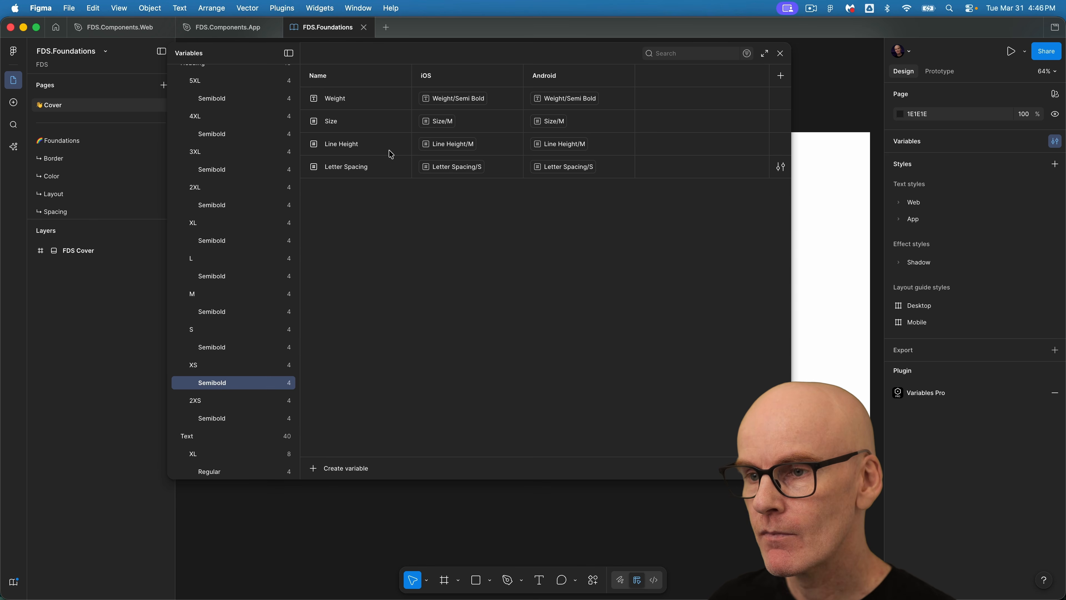
{"action": "left_click", "coordinate": [441, 121]}
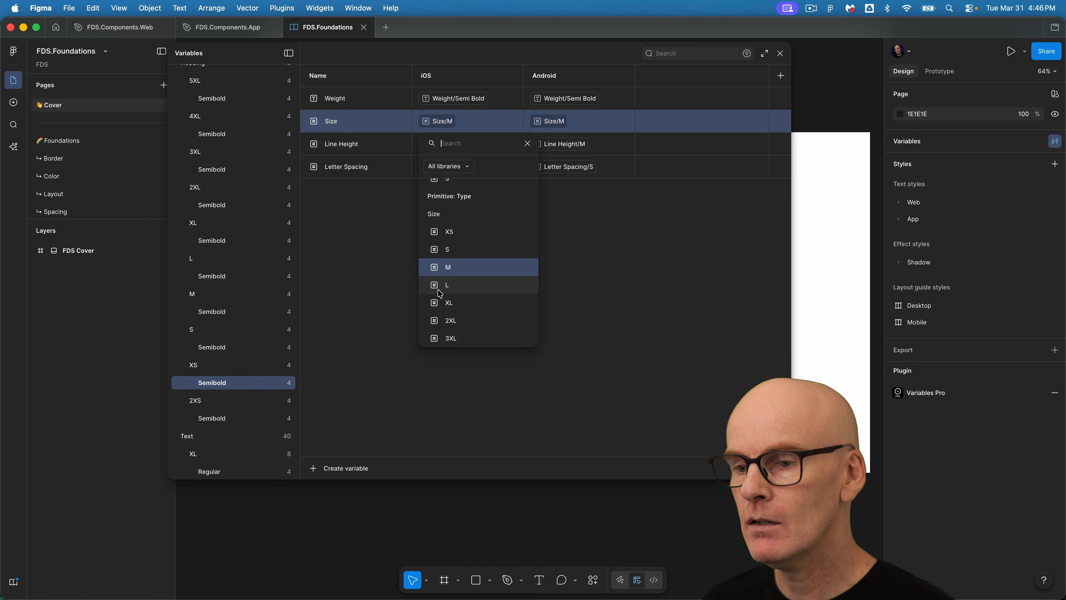
{"action": "left_click", "coordinate": [447, 285]}
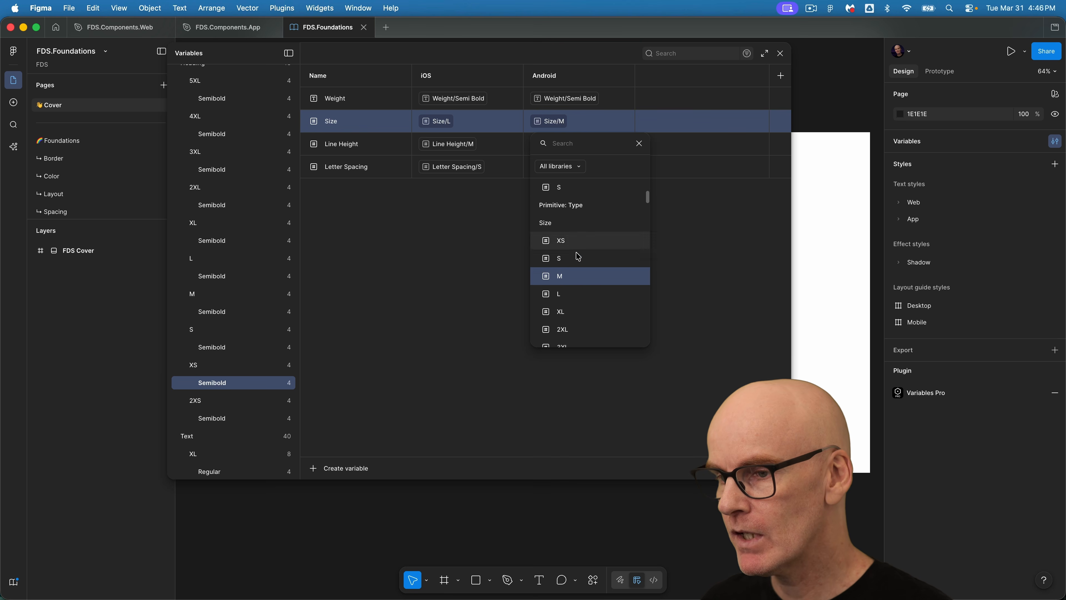
{"action": "left_click", "coordinate": [574, 295]}
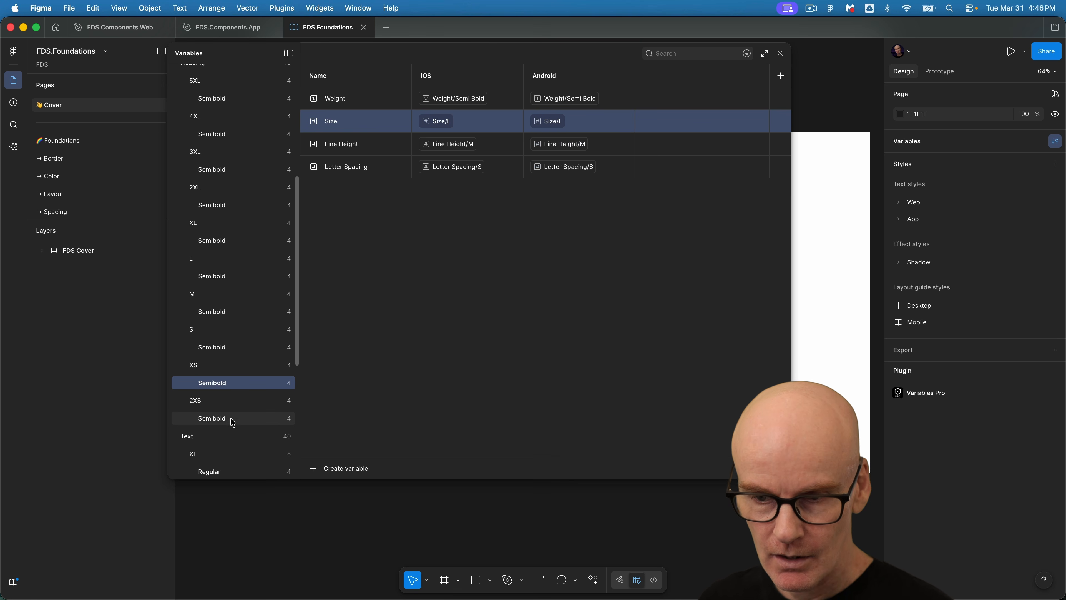
Set the Heading 2XS Semibold size to M for both iOS and Android, then close the variables.
{"action": "left_click", "coordinate": [223, 421]}
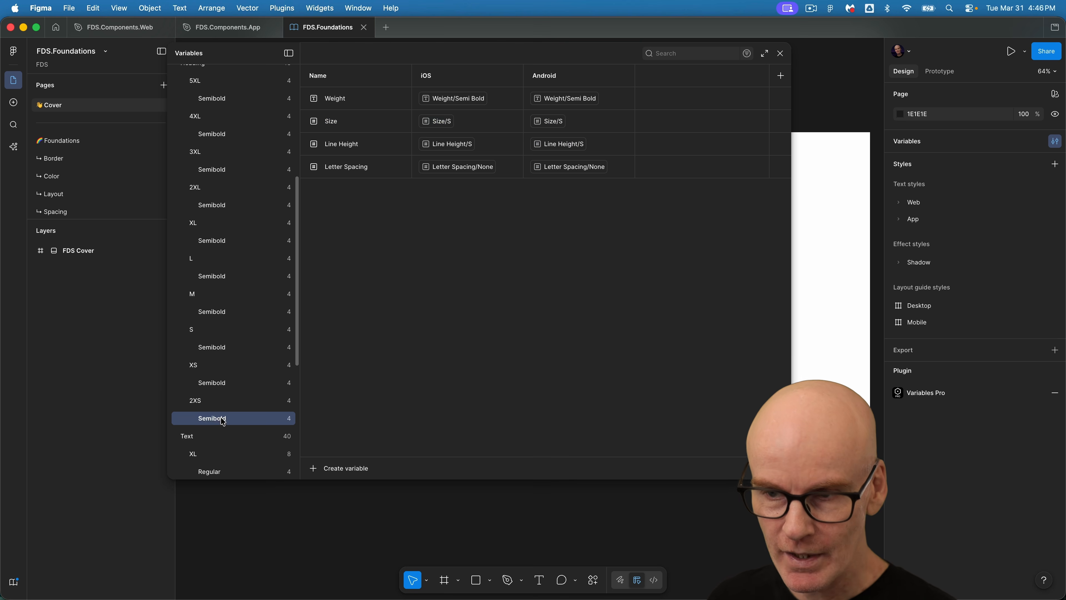
{"action": "left_click", "coordinate": [436, 121]}
{"action": "left_click", "coordinate": [460, 289]}
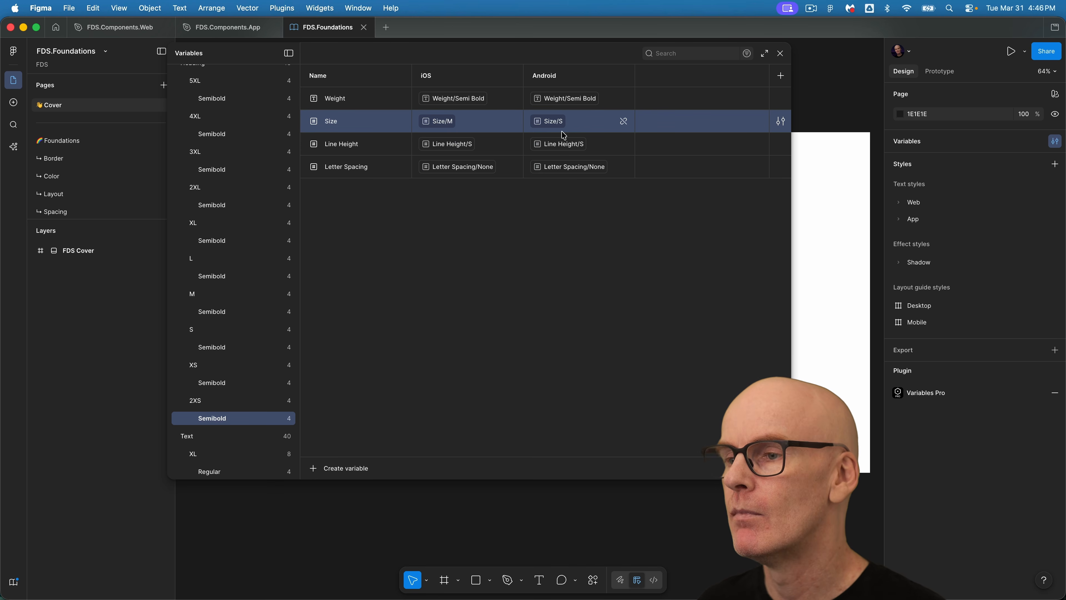
{"action": "left_click", "coordinate": [555, 123]}
{"action": "left_click", "coordinate": [566, 288]}
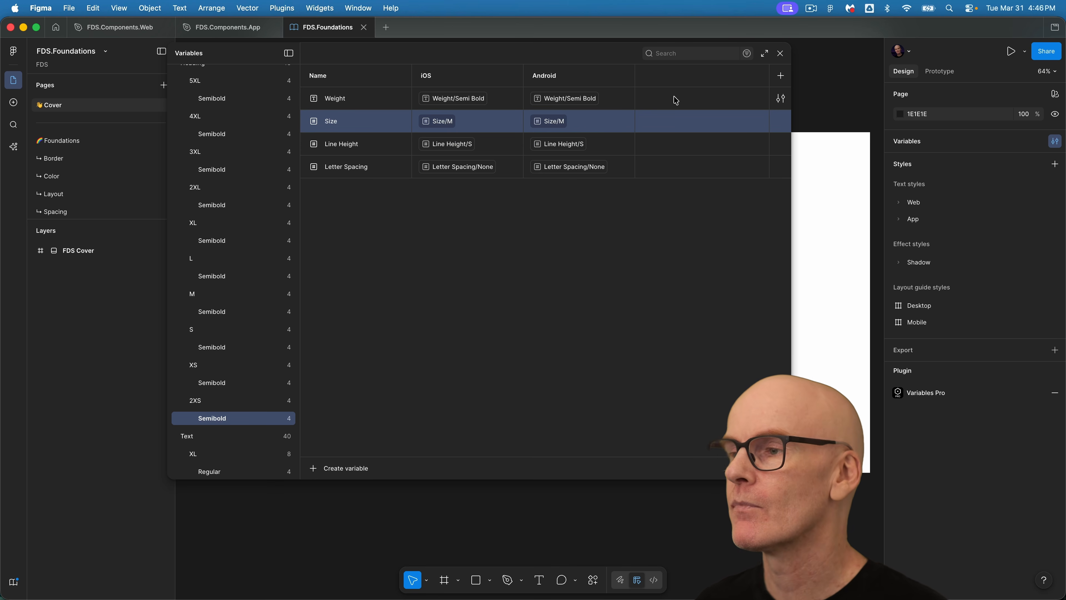
{"action": "left_click", "coordinate": [779, 55]}
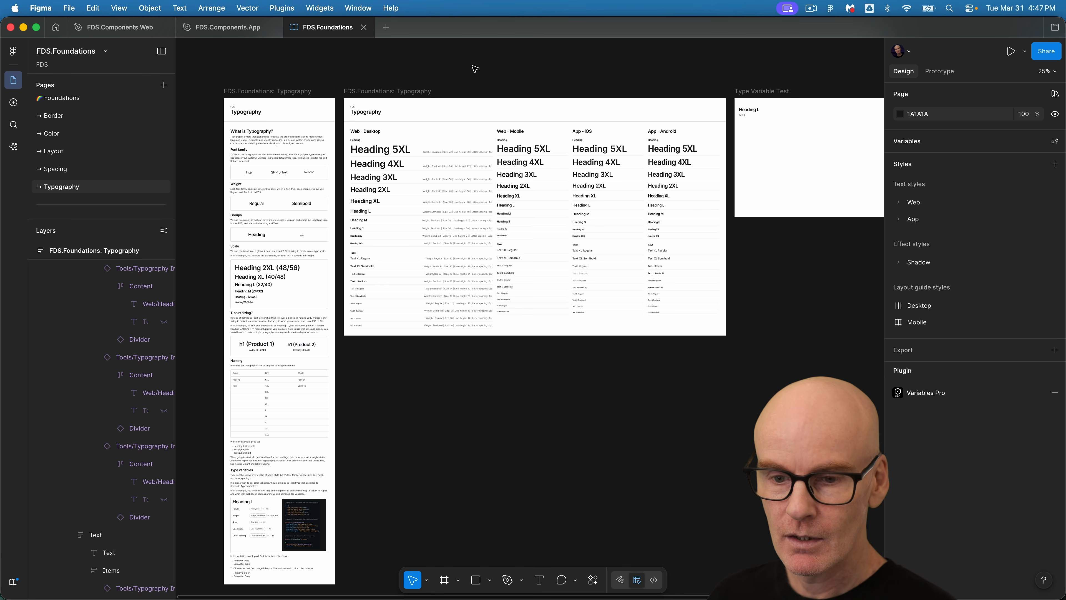
Publish the FDS.Foundations library with the description "Update size of Headings in the App library.".
{"action": "left_click", "coordinate": [13, 582]}
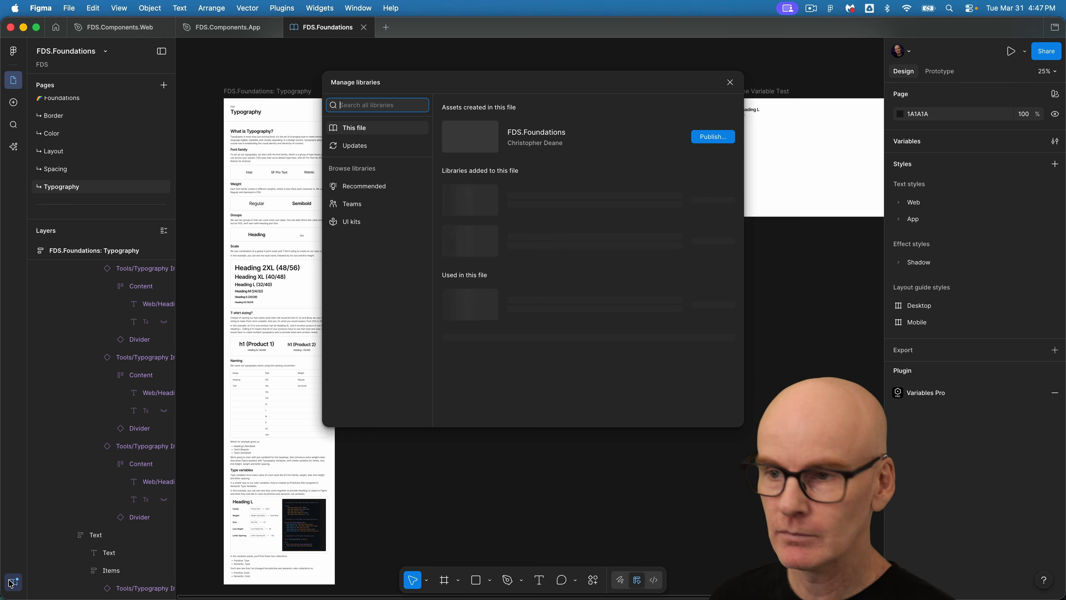
{"action": "left_click", "coordinate": [715, 137]}
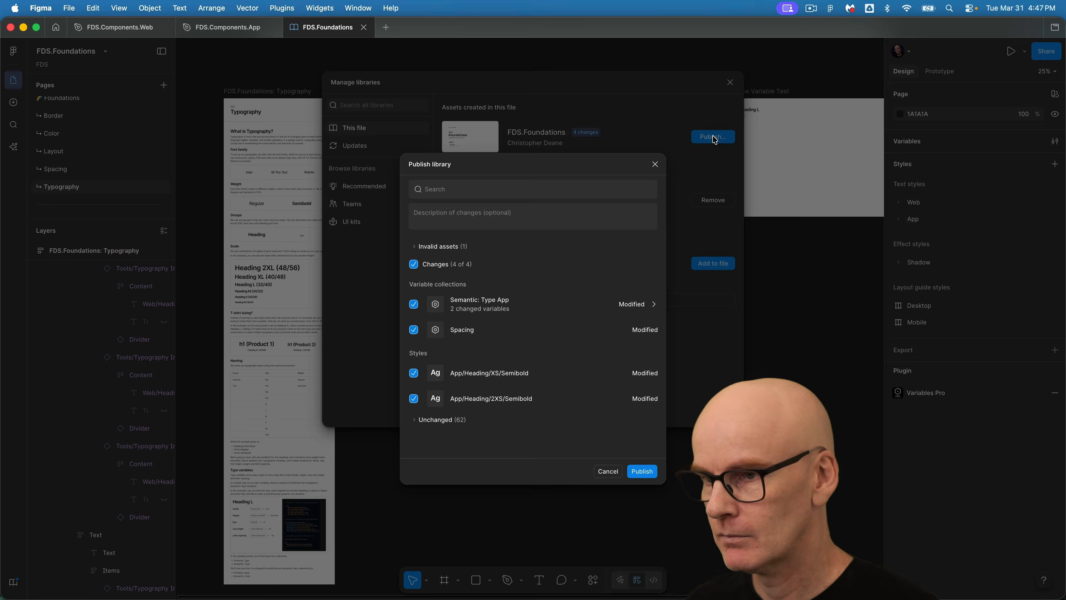
{"action": "left_click", "coordinate": [456, 215]}
{"action": "type", "text": "Upd"}
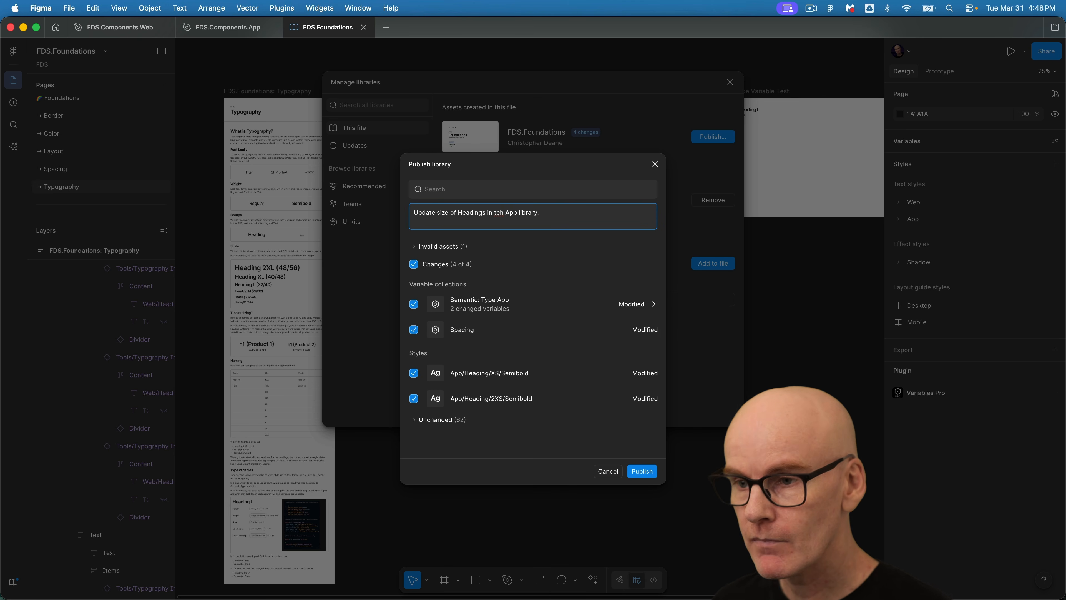
{"action": "left_click", "coordinate": [500, 210]}
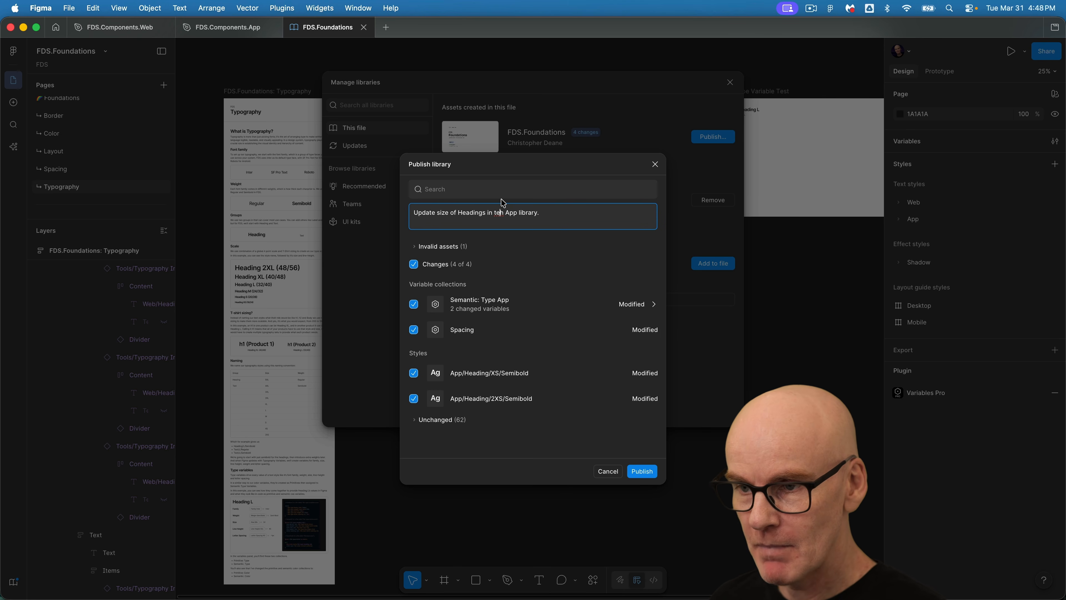
{"action": "key", "text": "BackSpace"}
{"action": "type", "text": "e"}
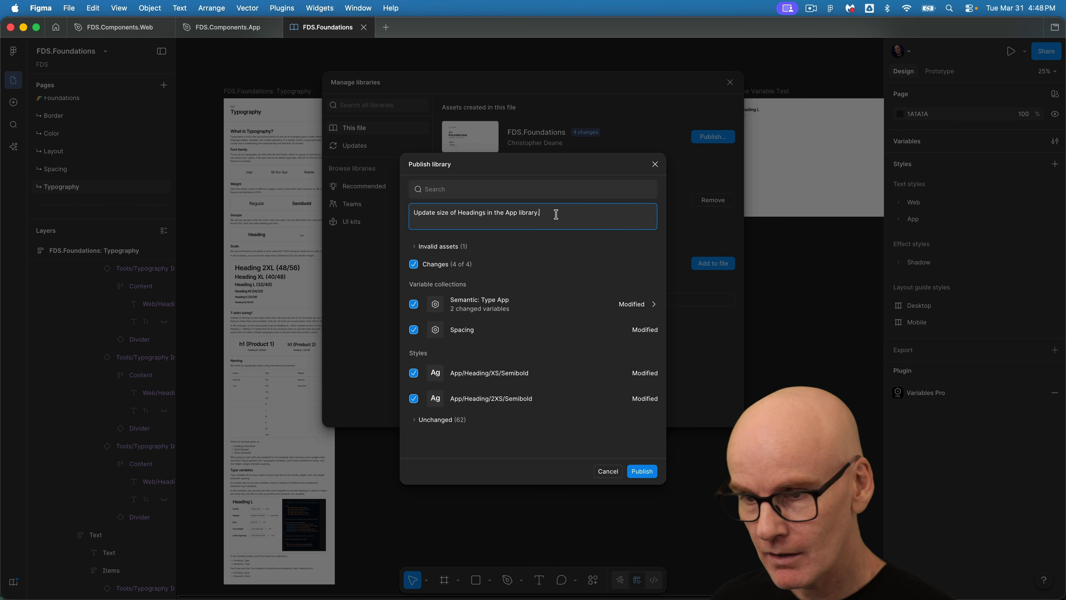
{"action": "left_click", "coordinate": [641, 471]}
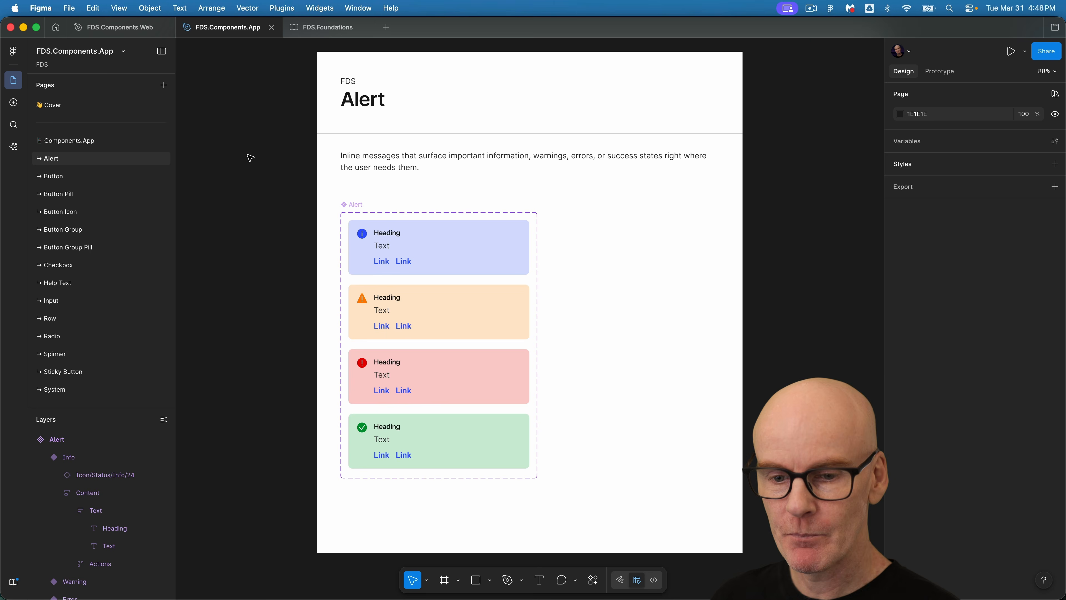
In FDS.Components.App, accept the App/Heading/XS/Semibold library update from FDS.Foundations.
{"action": "left_click", "coordinate": [14, 581]}
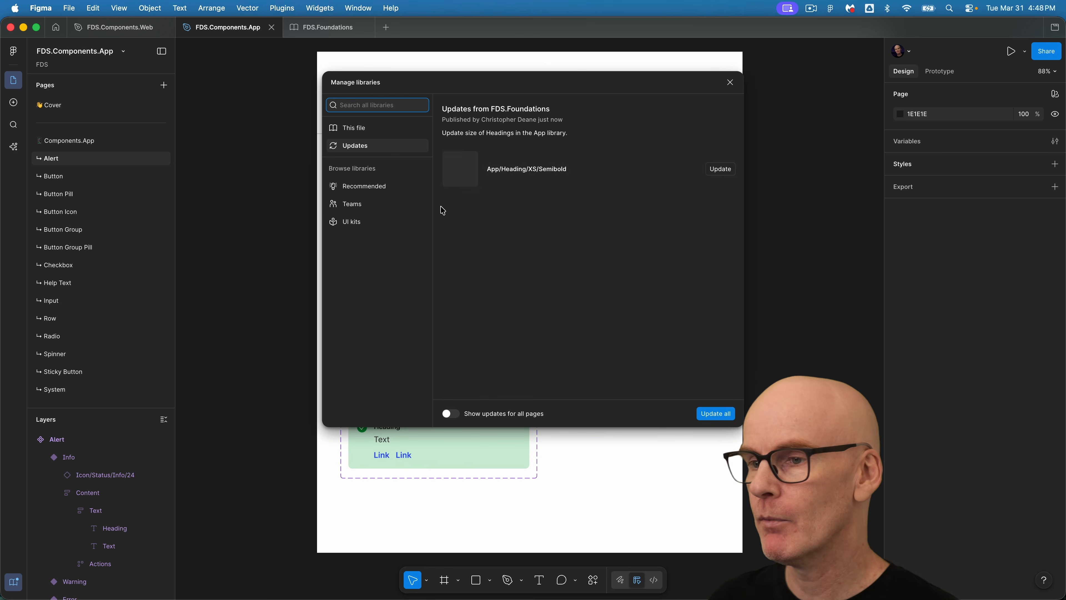
{"action": "left_click", "coordinate": [712, 169]}
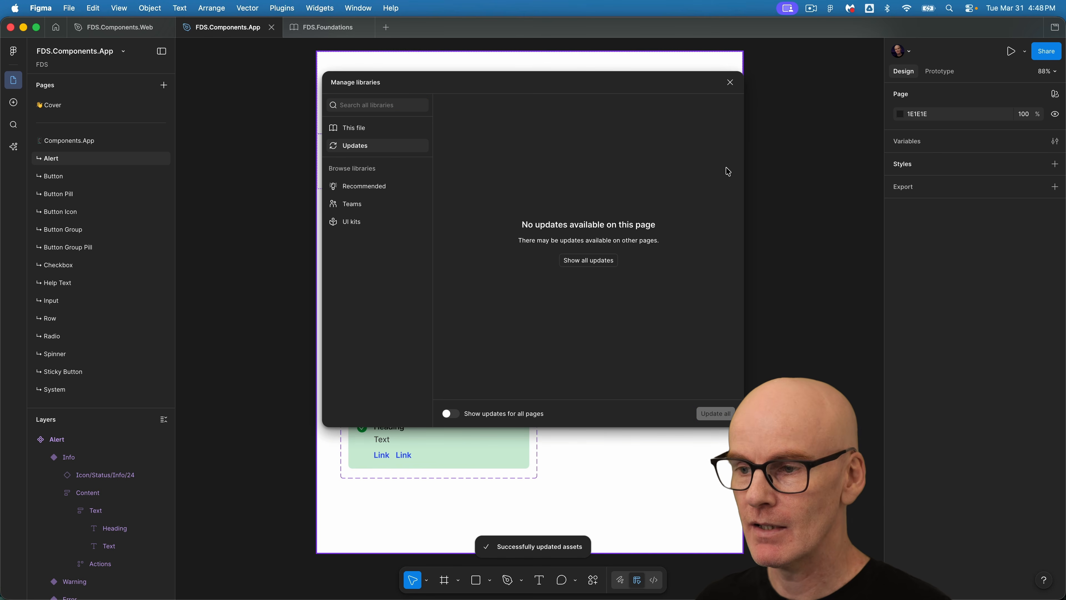
{"action": "left_click", "coordinate": [731, 83]}
Select all four alert body texts and apply the App/Text/L/Regular text style.
{"action": "left_click", "coordinate": [392, 235], "text": "super"}
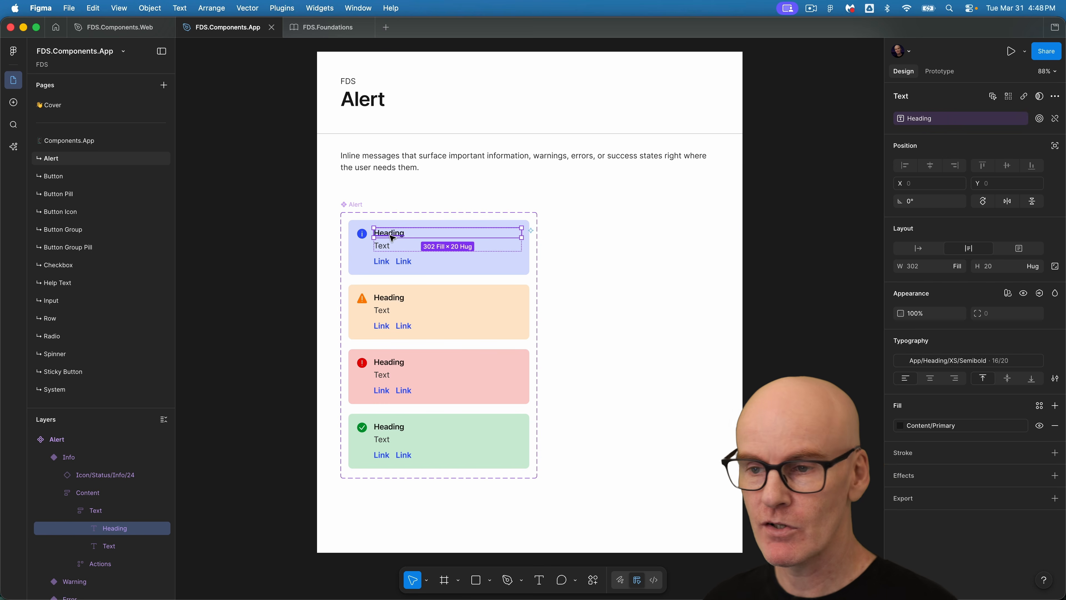
{"action": "left_click", "coordinate": [239, 234]}
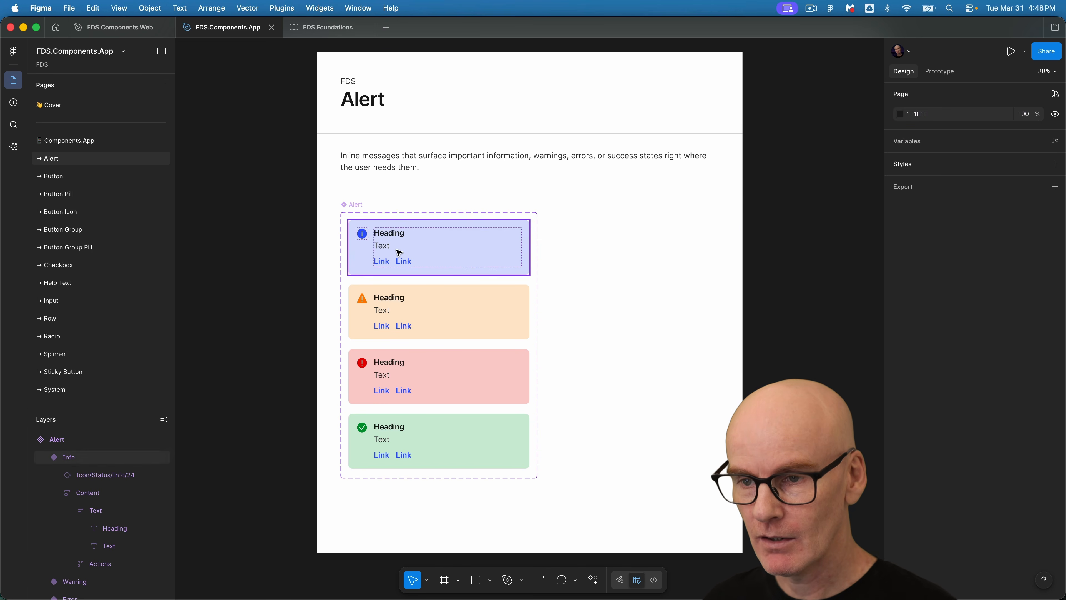
{"action": "left_click", "coordinate": [387, 249], "text": "super"}
{"action": "left_click", "coordinate": [994, 96]}
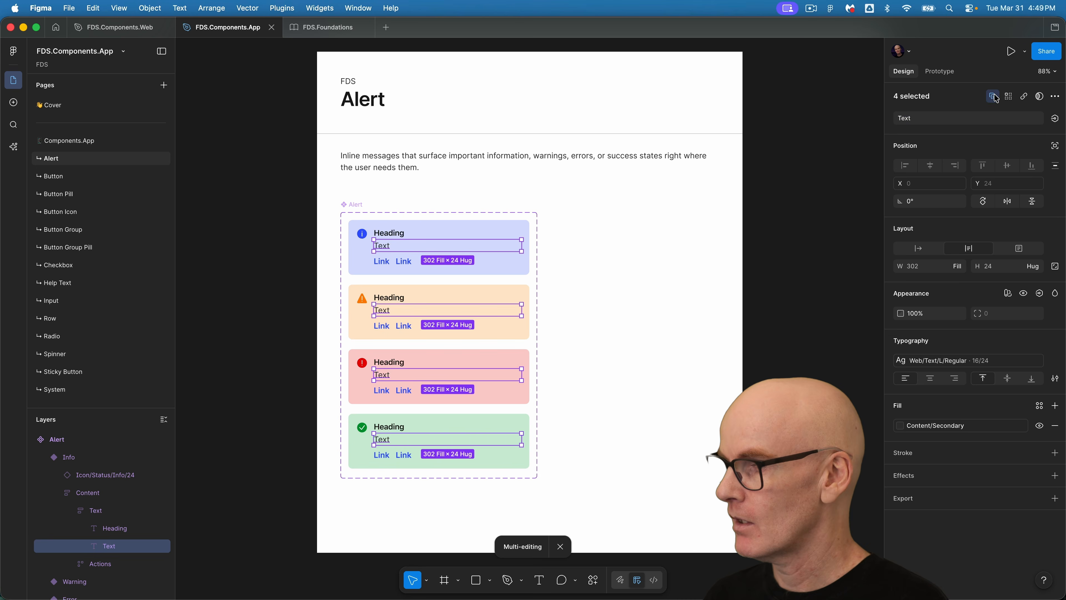
{"action": "left_click", "coordinate": [921, 360]}
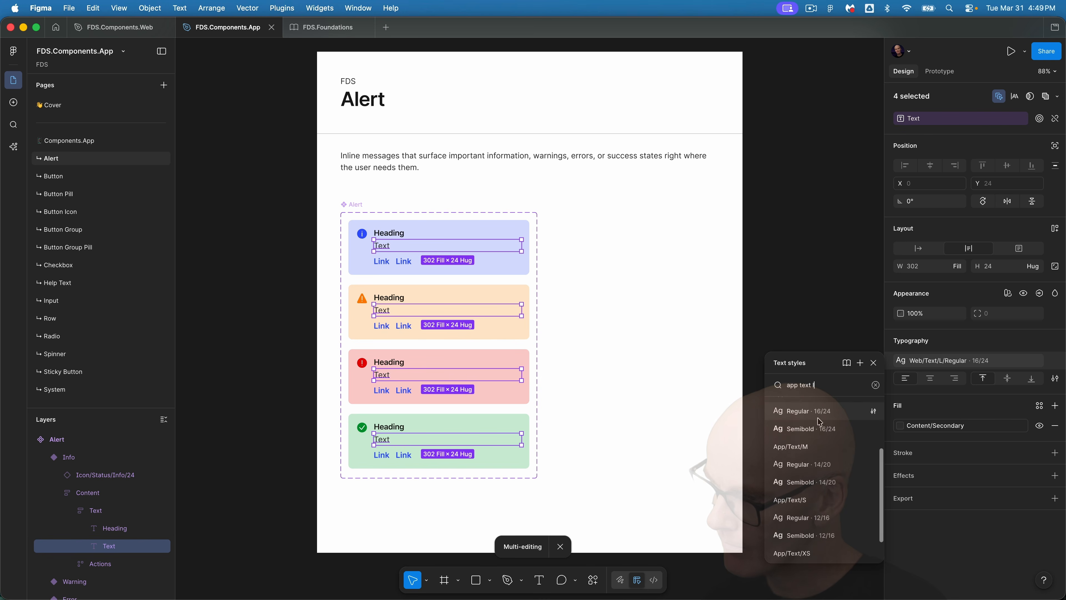
{"action": "left_click", "coordinate": [817, 414]}
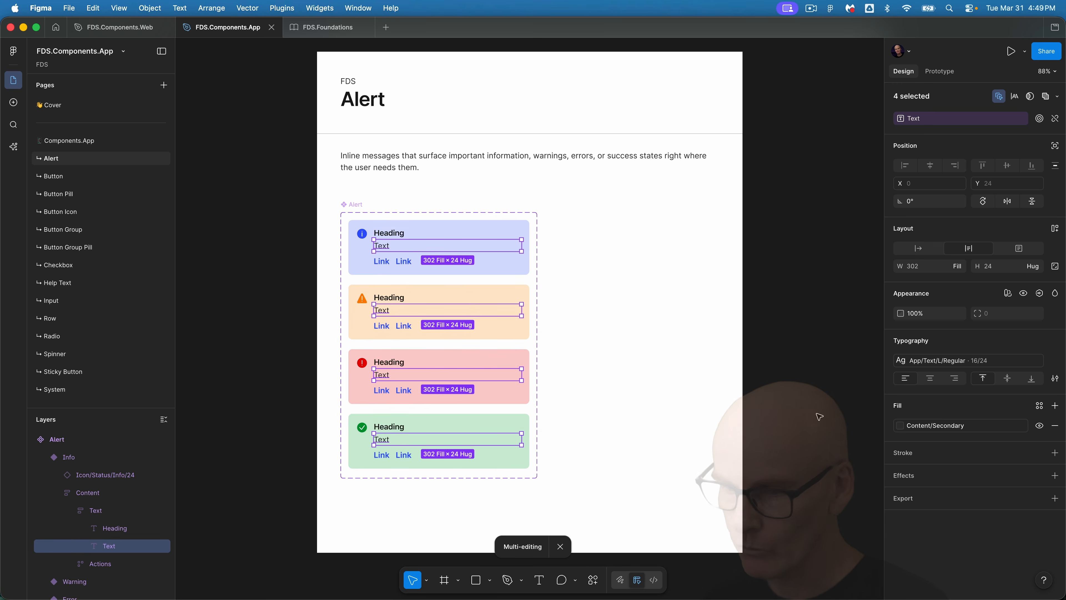
Select both links in every alert variant and apply the App/Text/L/Semibold text style.
{"action": "left_click", "coordinate": [386, 263]}
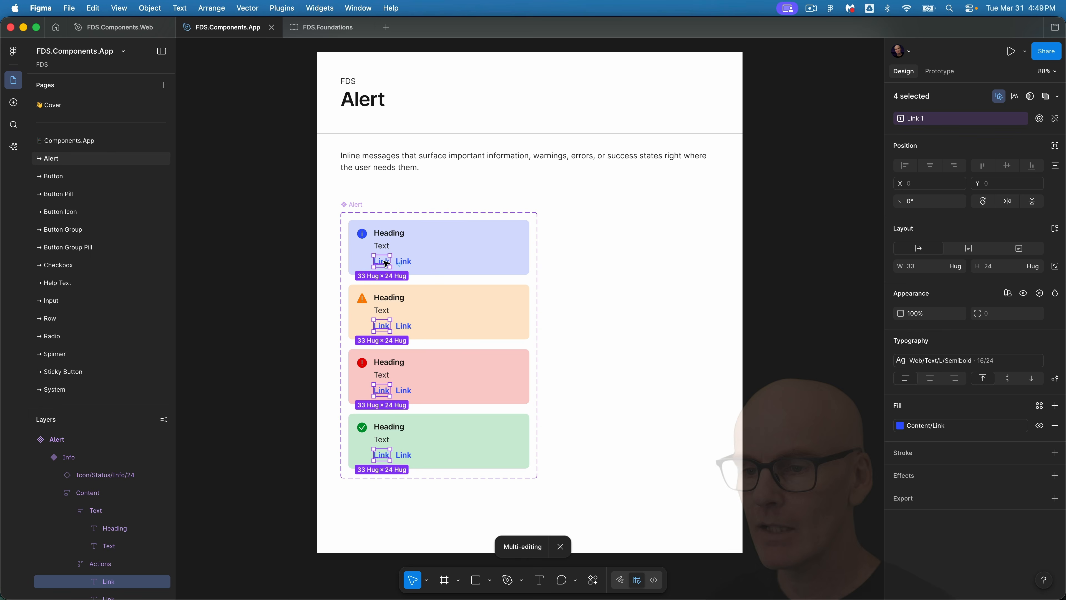
{"action": "left_click", "coordinate": [404, 262], "text": "shift"}
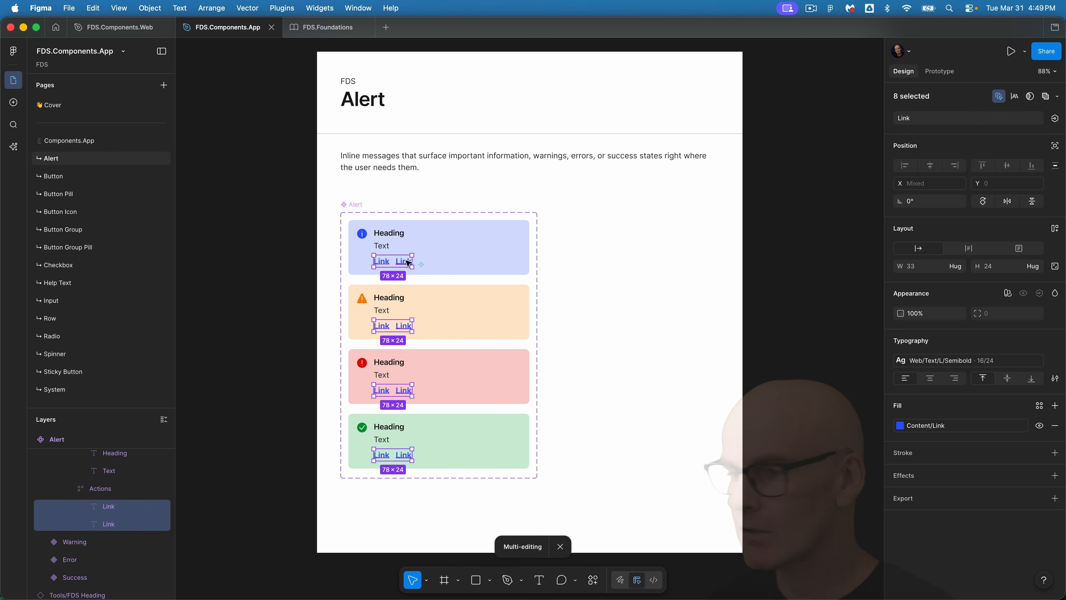
{"action": "left_click", "coordinate": [938, 360]}
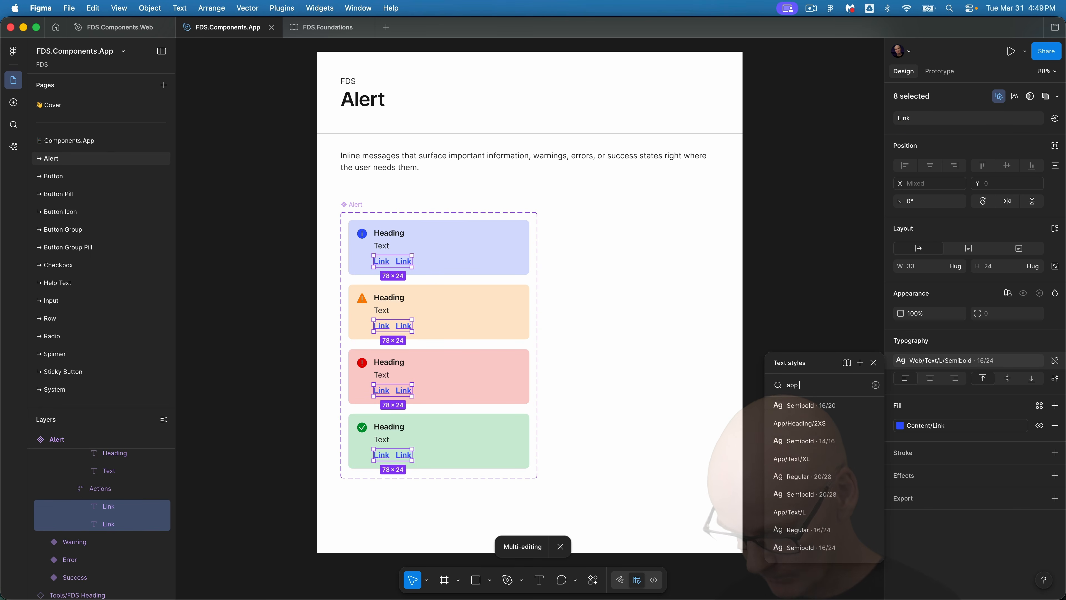
{"action": "scroll", "coordinate": [847, 431], "scroll_direction": "up", "scroll_amount": 1}
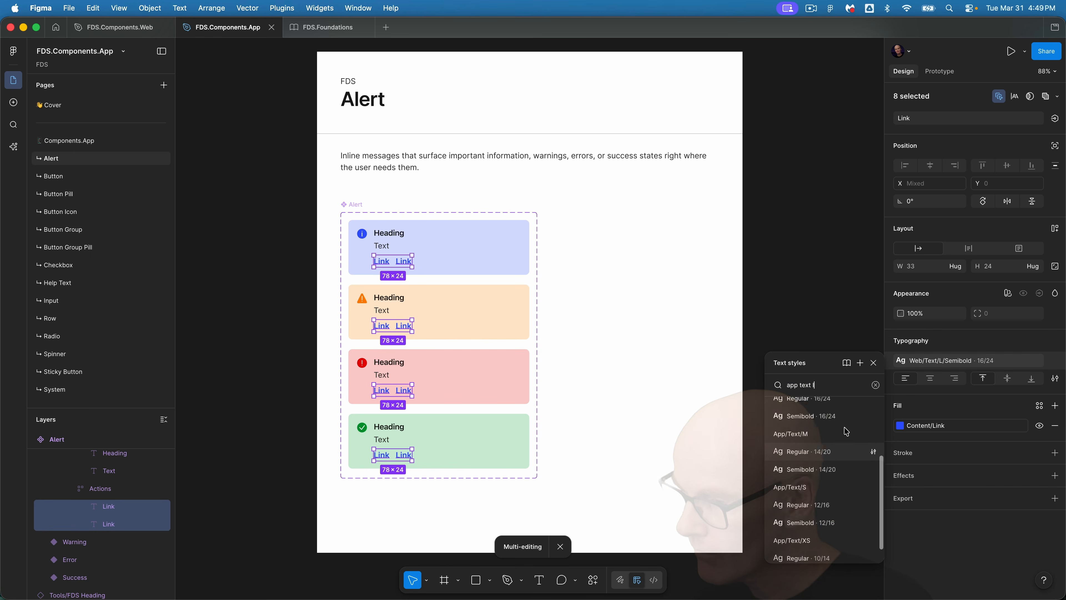
{"action": "left_click", "coordinate": [823, 424]}
{"action": "scroll", "coordinate": [827, 426], "scroll_direction": "right", "scroll_amount": 3}
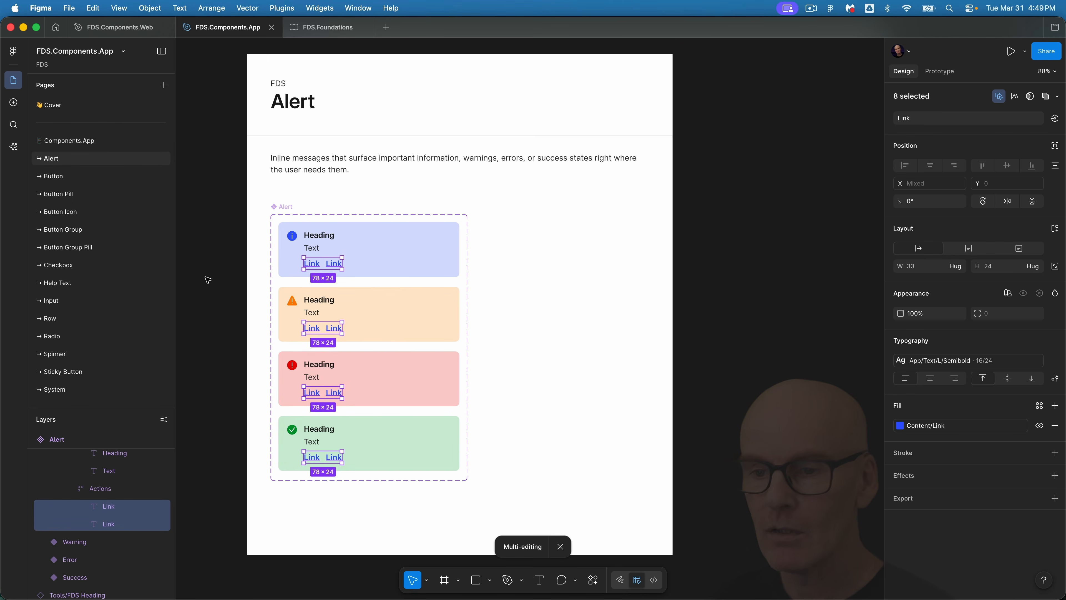
{"action": "left_click", "coordinate": [207, 278]}
{"action": "key", "text": "shift+1"}
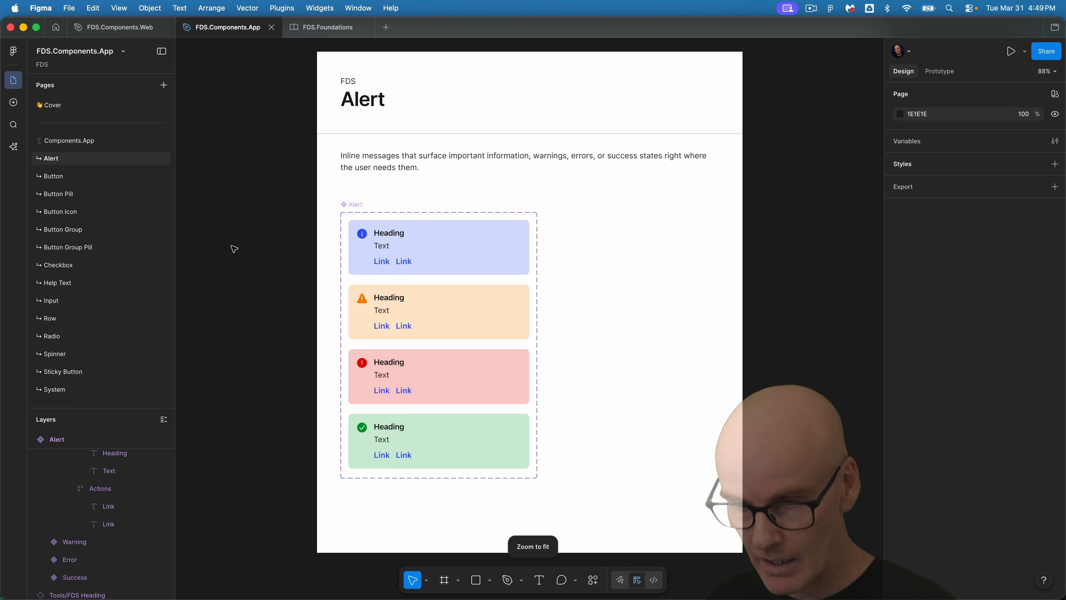
{"action": "left_click", "coordinate": [358, 206]}
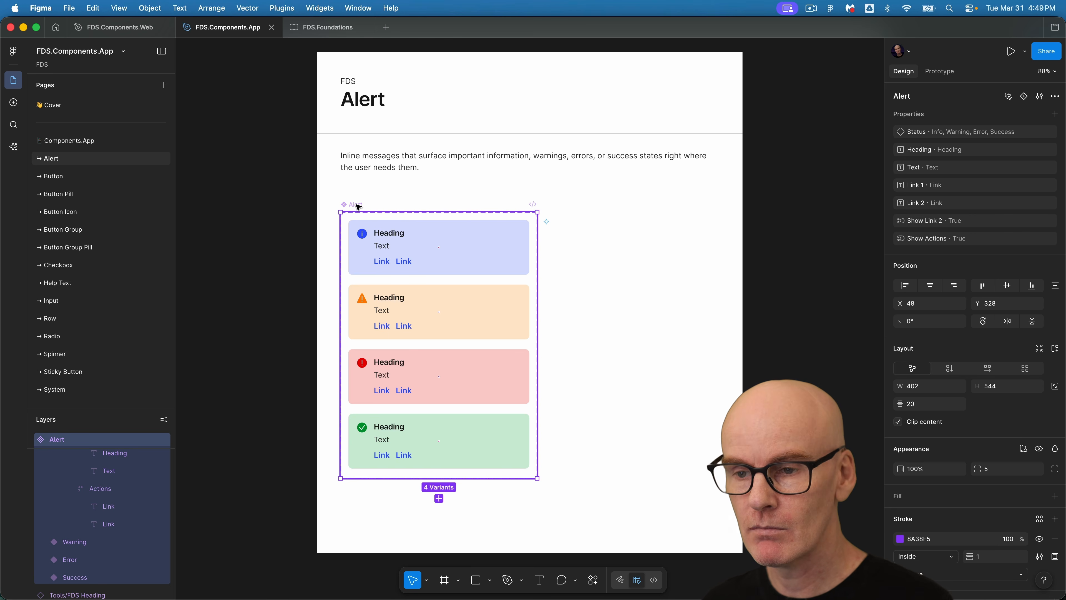